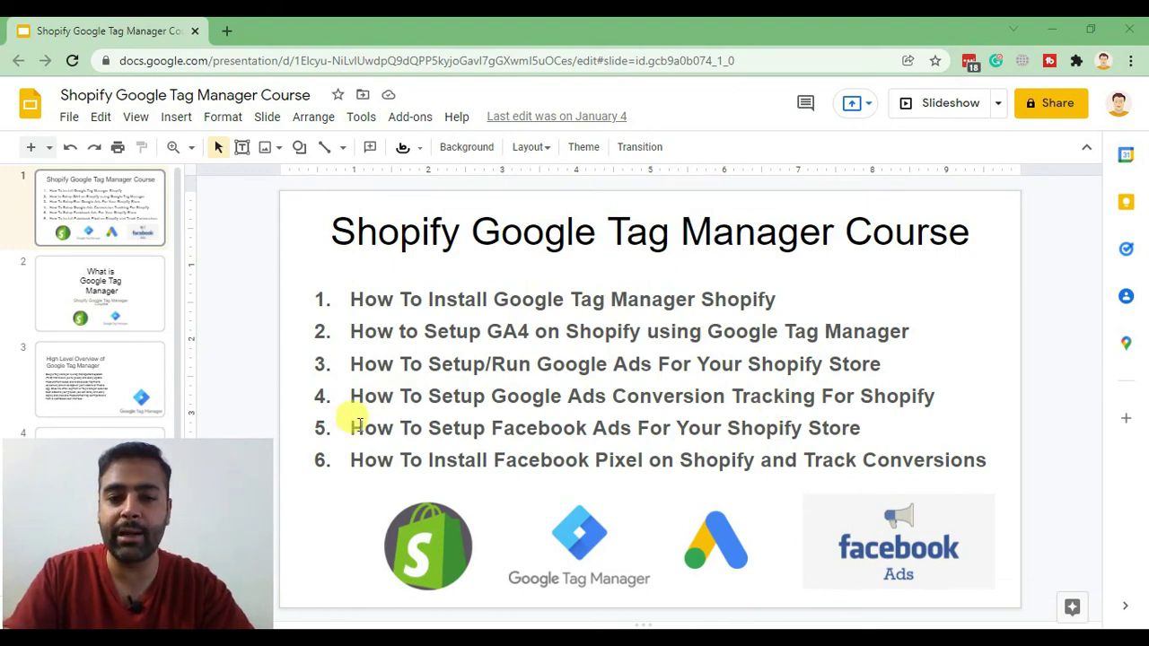
{"action": "left_click_drag", "start_coordinate": [348, 427], "coordinate": [853, 431]}
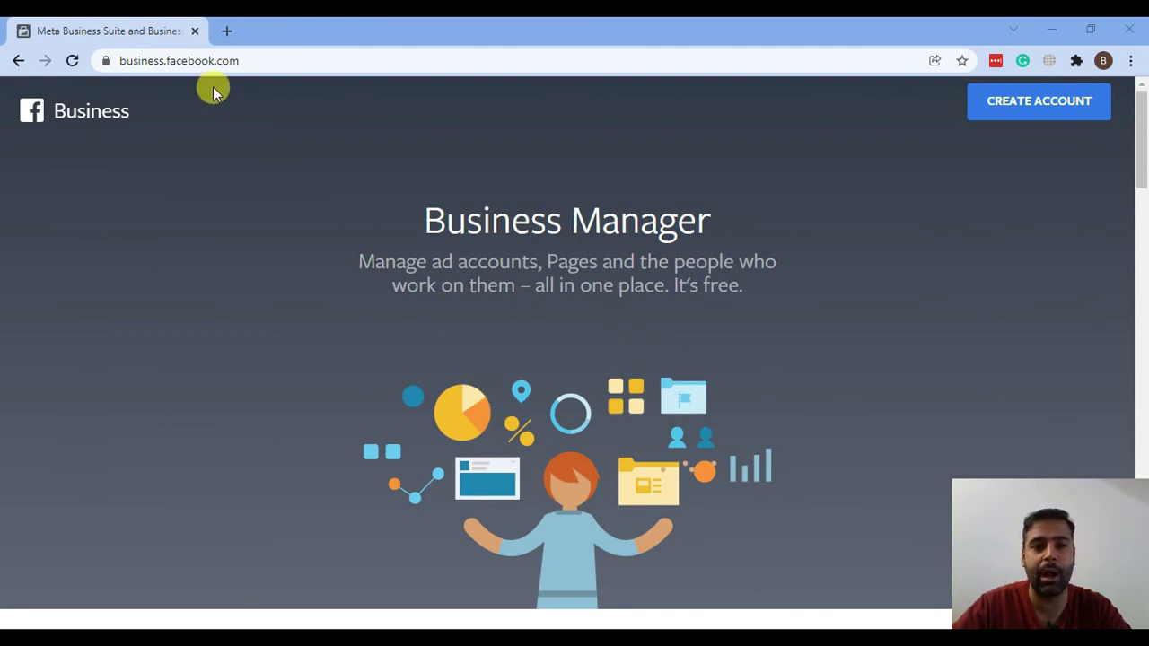
{"action": "left_click", "coordinate": [275, 59]}
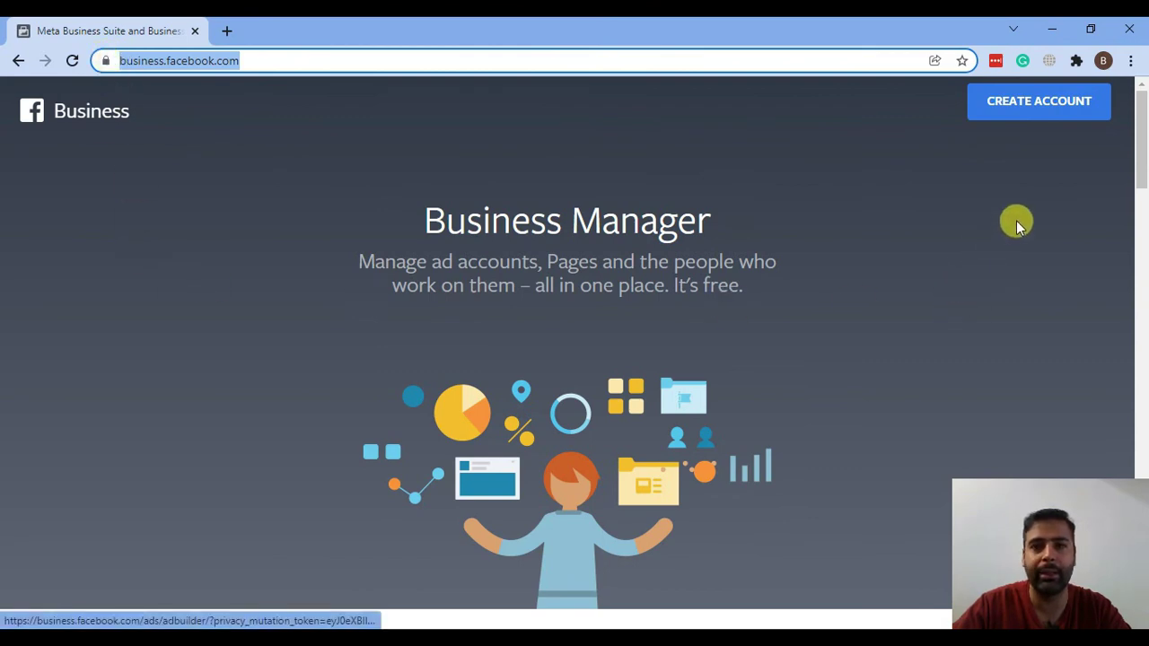
- Start a new Business Manager account and enter "Google Tag Manager Course" as the business and account name
{"action": "left_click", "coordinate": [1033, 102]}
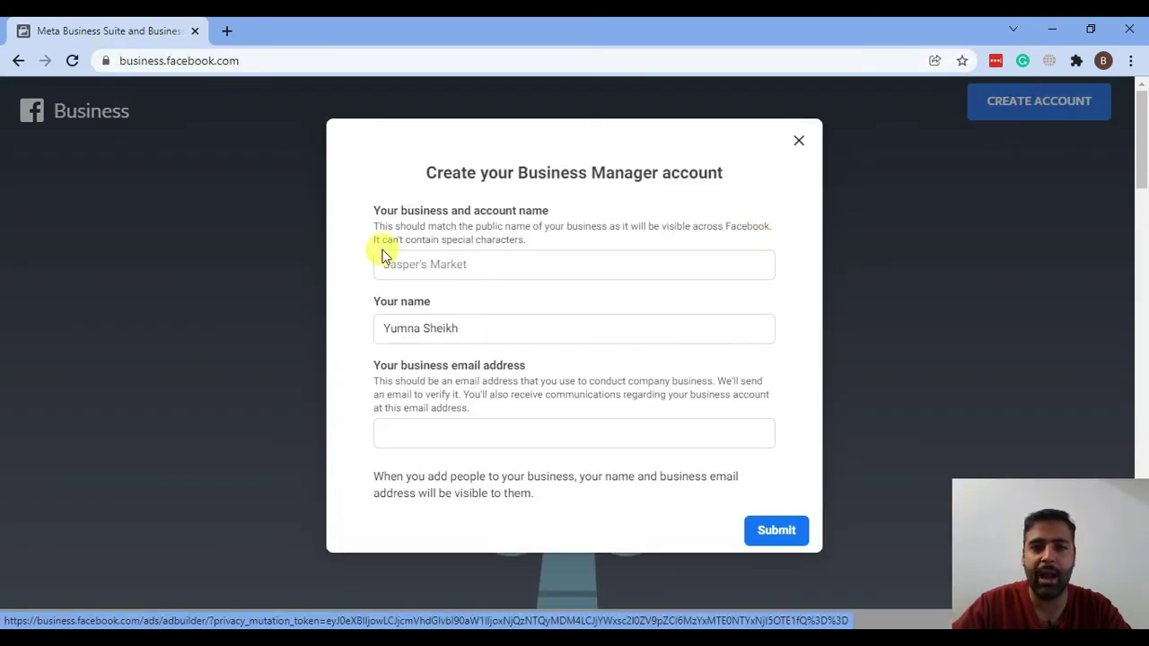
{"action": "left_click", "coordinate": [575, 268]}
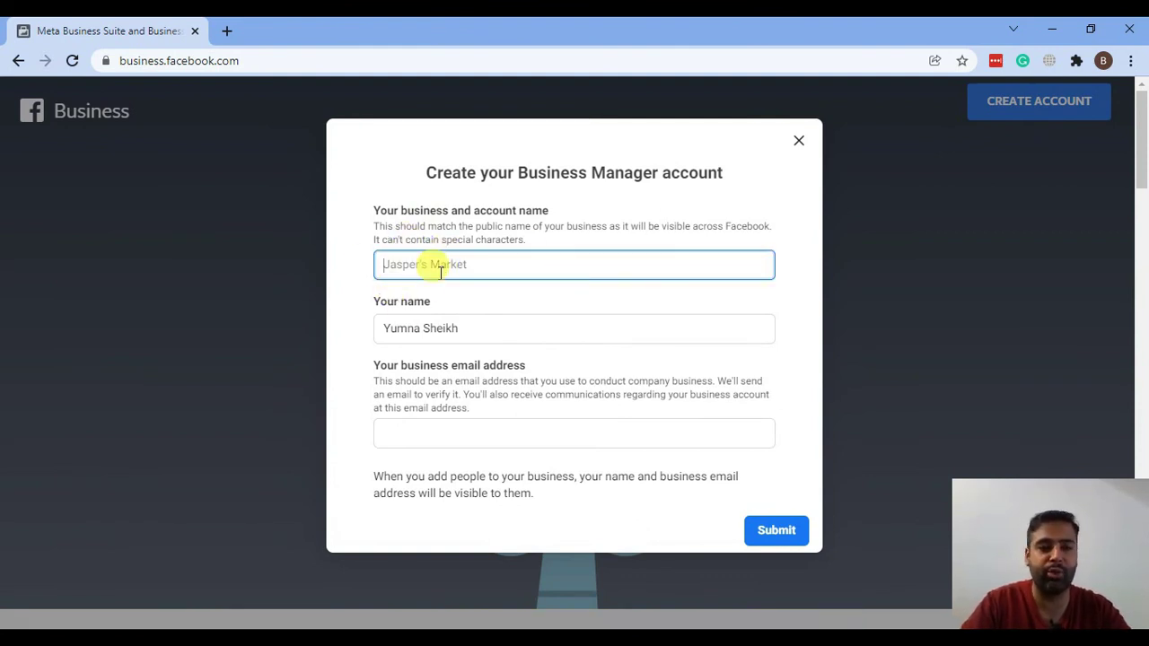
{"action": "type", "text": "Google Tag Manager Course"}
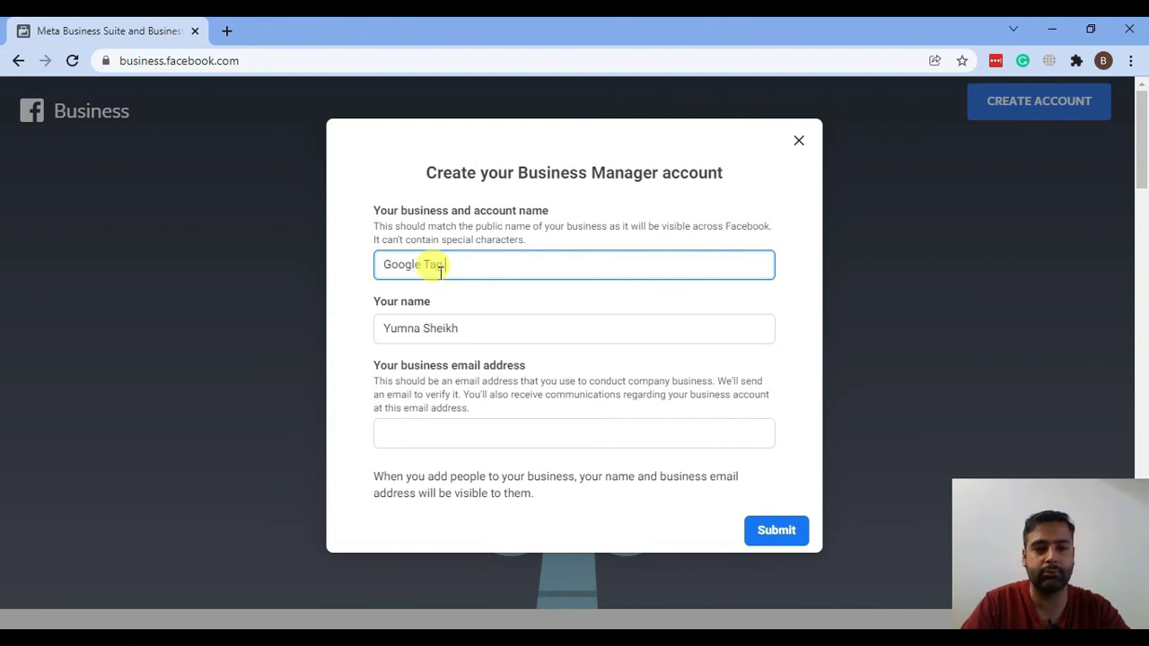
{"action": "key", "text": "Tab"}
{"action": "left_click", "coordinate": [446, 357]}
{"action": "left_click", "coordinate": [509, 326]}
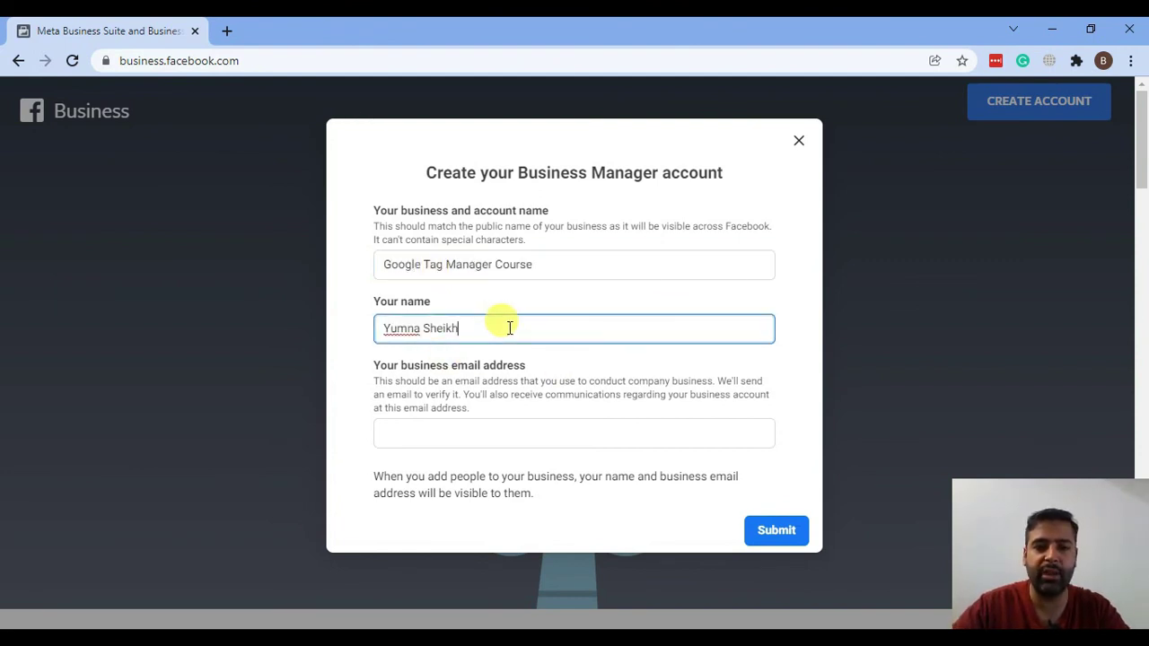
{"action": "left_click_drag", "start_coordinate": [509, 326], "coordinate": [380, 325]}
{"action": "left_click", "coordinate": [437, 361]}
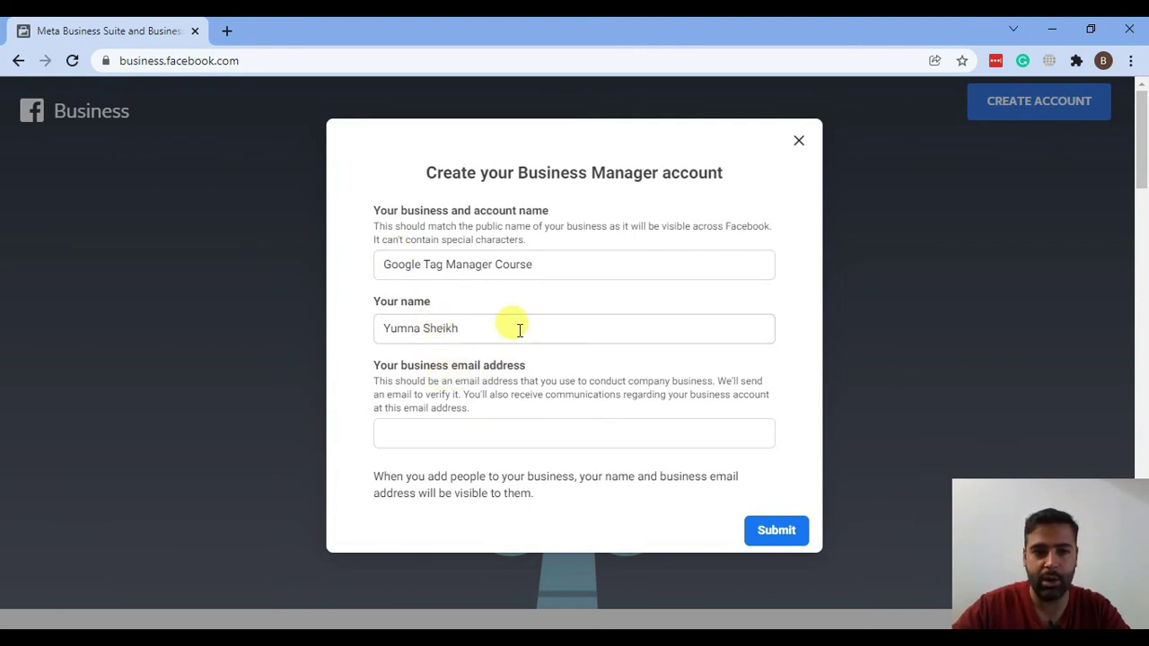
{"action": "left_click_drag", "start_coordinate": [518, 329], "coordinate": [333, 328]}
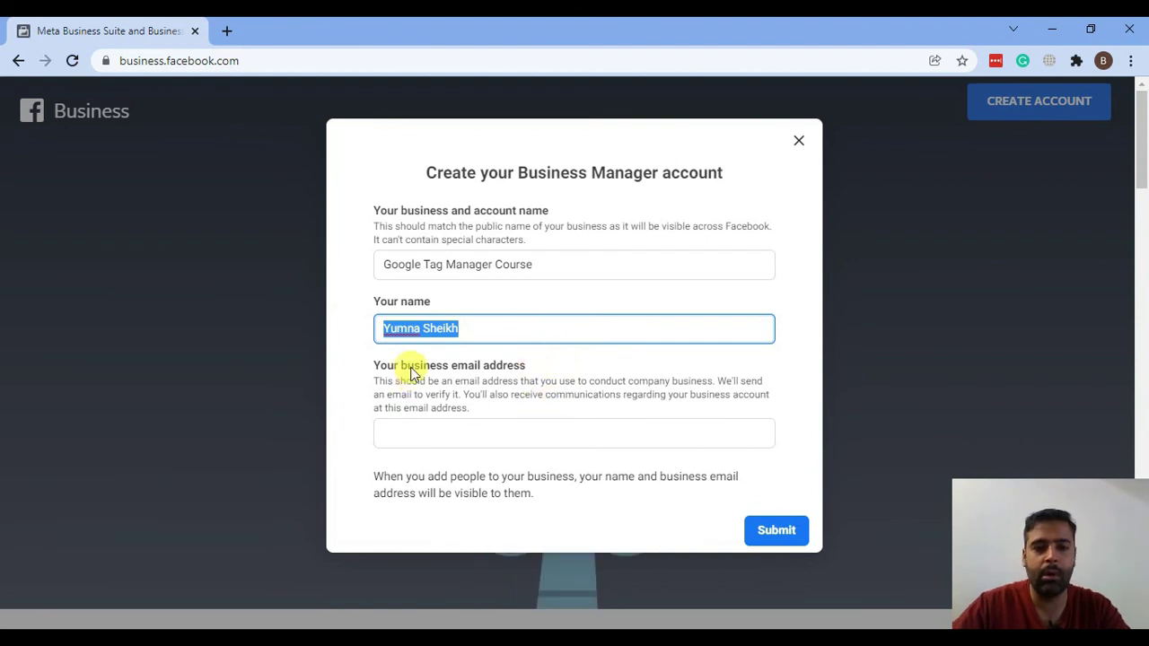
- Submit the Business Manager account form with the business email address and dismiss the account access introduction
{"action": "left_click", "coordinate": [431, 432]}
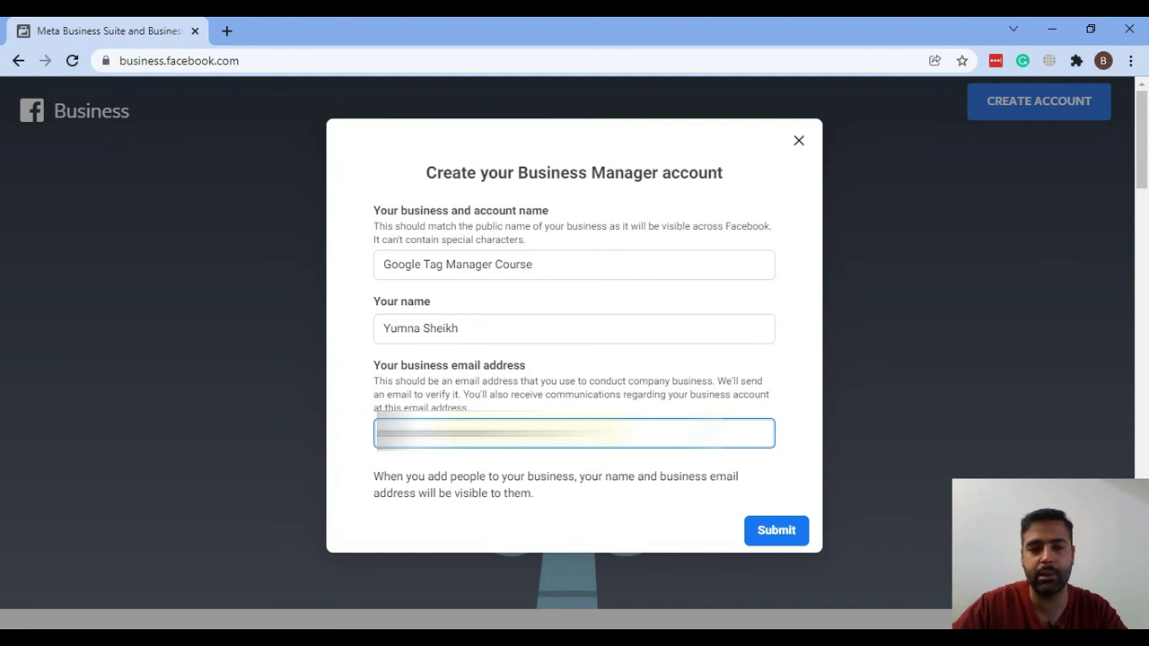
{"action": "key", "text": "ctrl+a"}
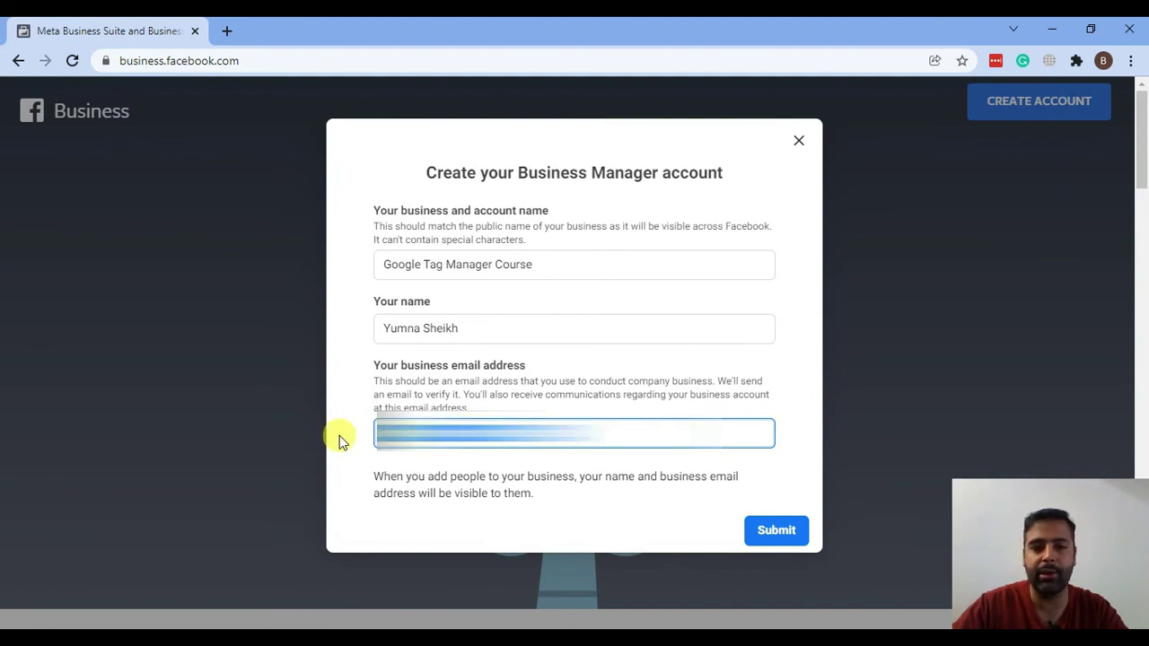
{"action": "left_click", "coordinate": [770, 531]}
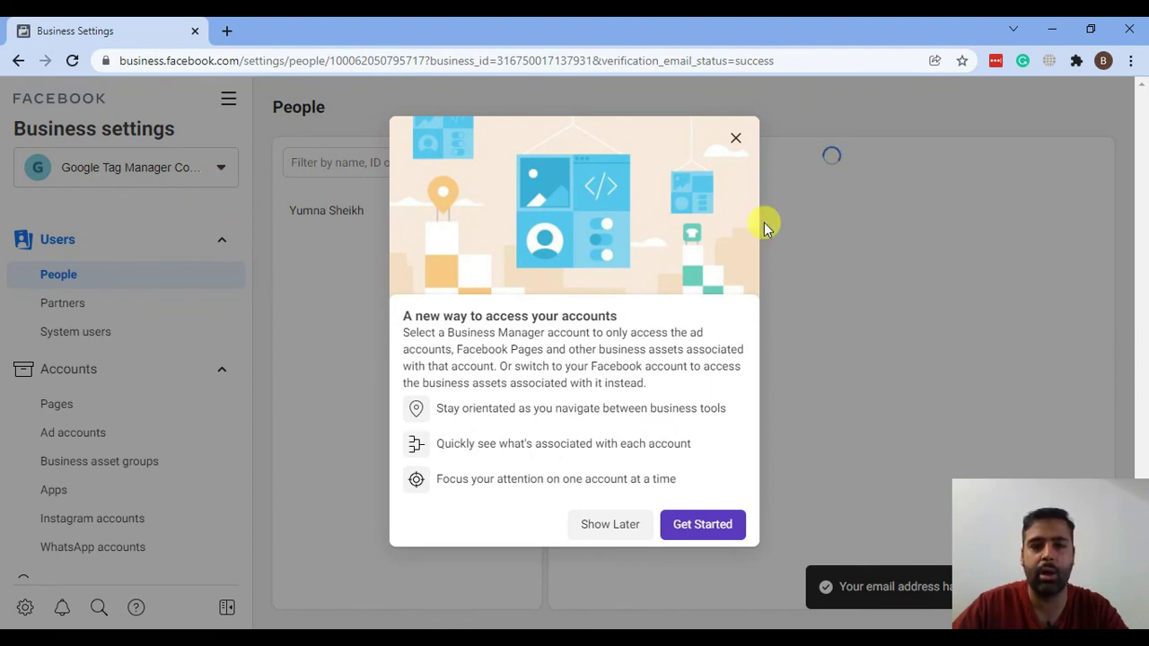
{"action": "left_click", "coordinate": [734, 142]}
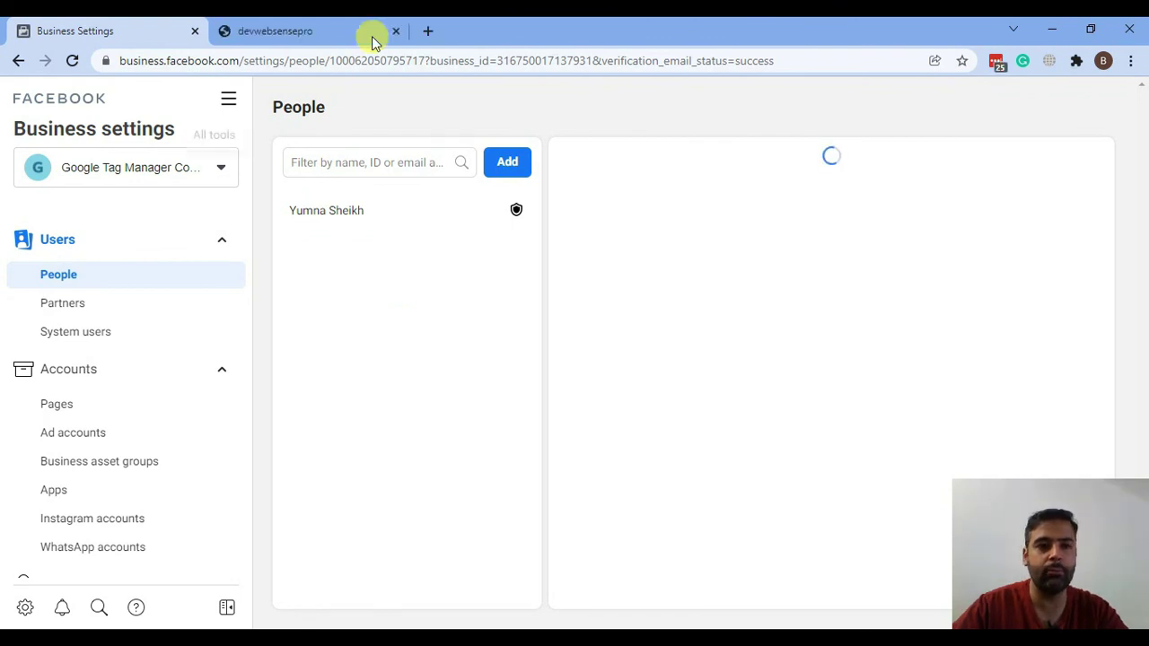
- Examine the devwebsensepro Shopify store's address and the products in its catalog
{"action": "left_click", "coordinate": [372, 32]}
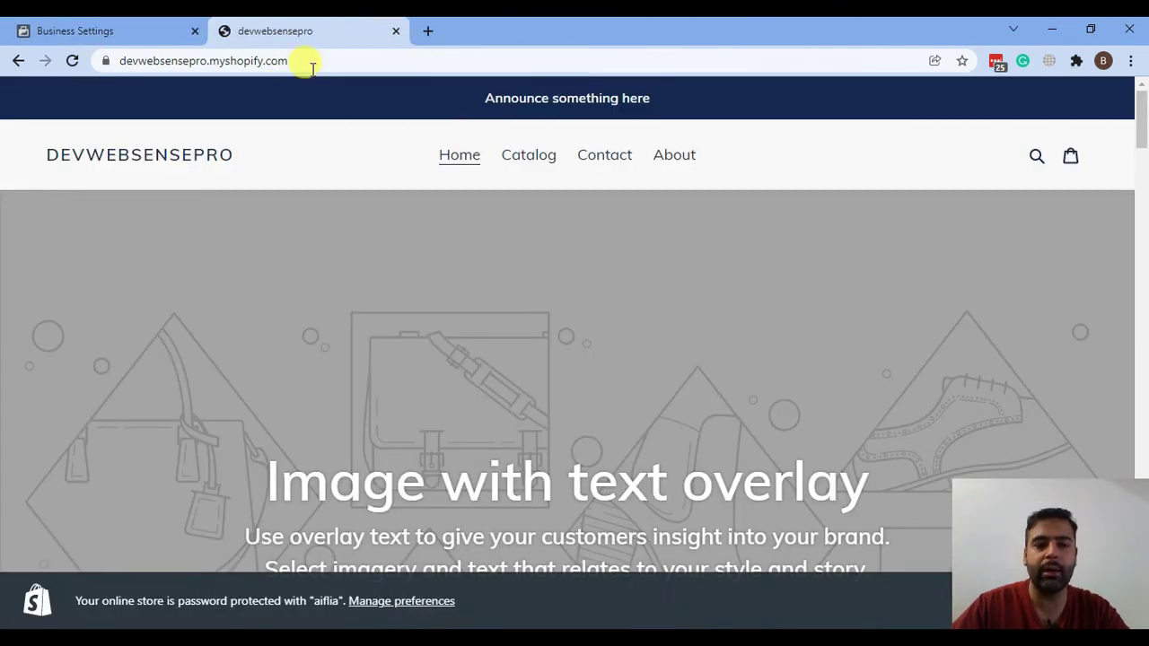
{"action": "left_click_drag", "start_coordinate": [313, 65], "coordinate": [100, 60]}
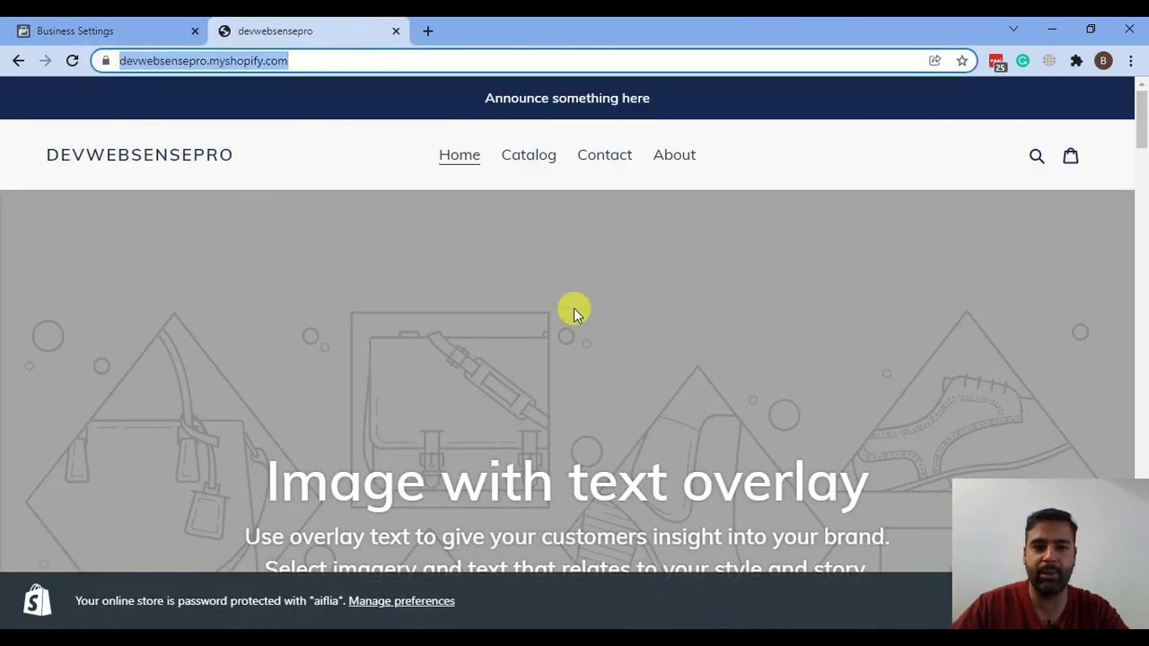
{"action": "left_click", "coordinate": [528, 157]}
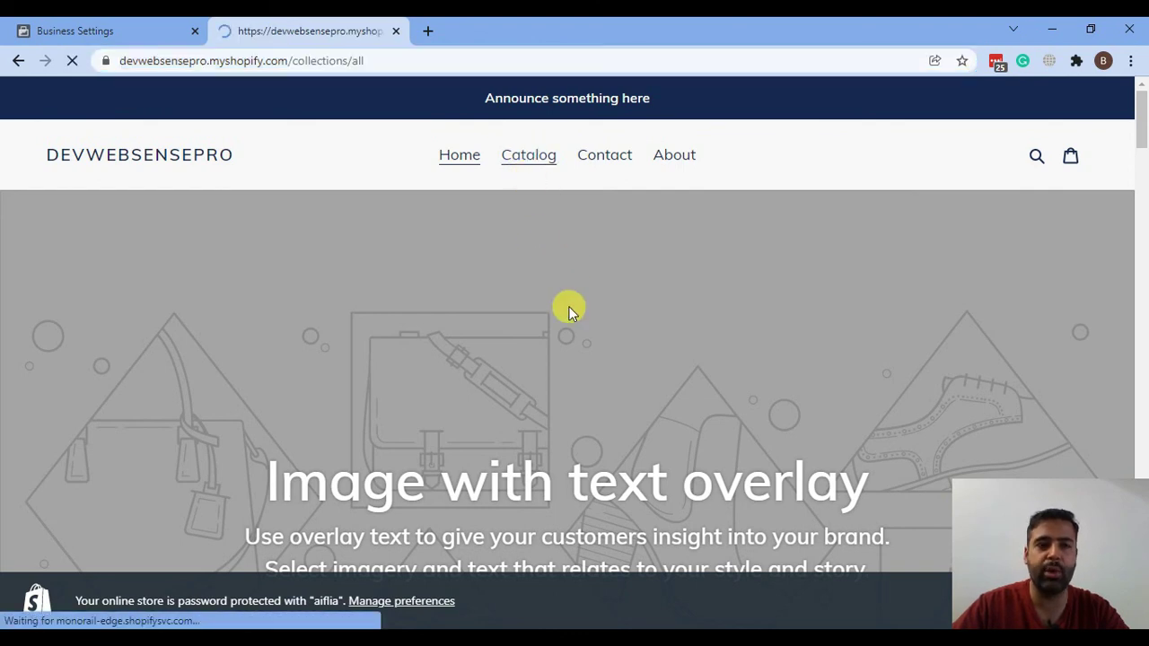
{"action": "scroll", "coordinate": [2, 238], "scroll_direction": "down", "scroll_amount": 3}
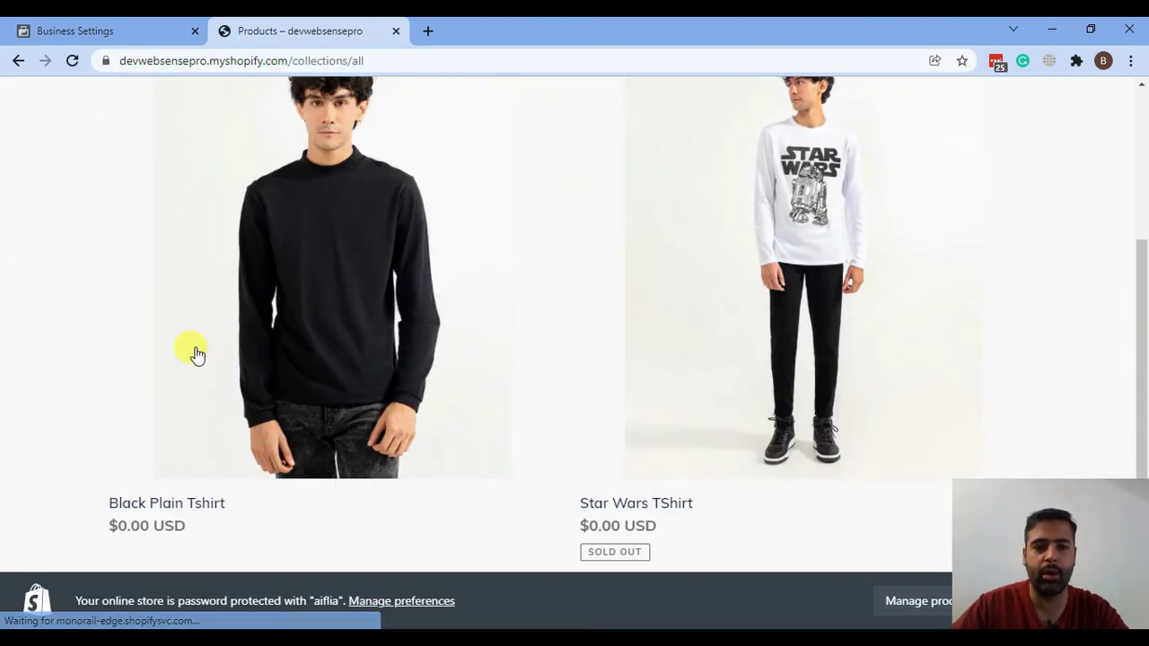
{"action": "scroll", "coordinate": [224, 216], "scroll_direction": "down", "scroll_amount": 3}
{"action": "scroll", "coordinate": [307, 346], "scroll_direction": "up", "scroll_amount": 2}
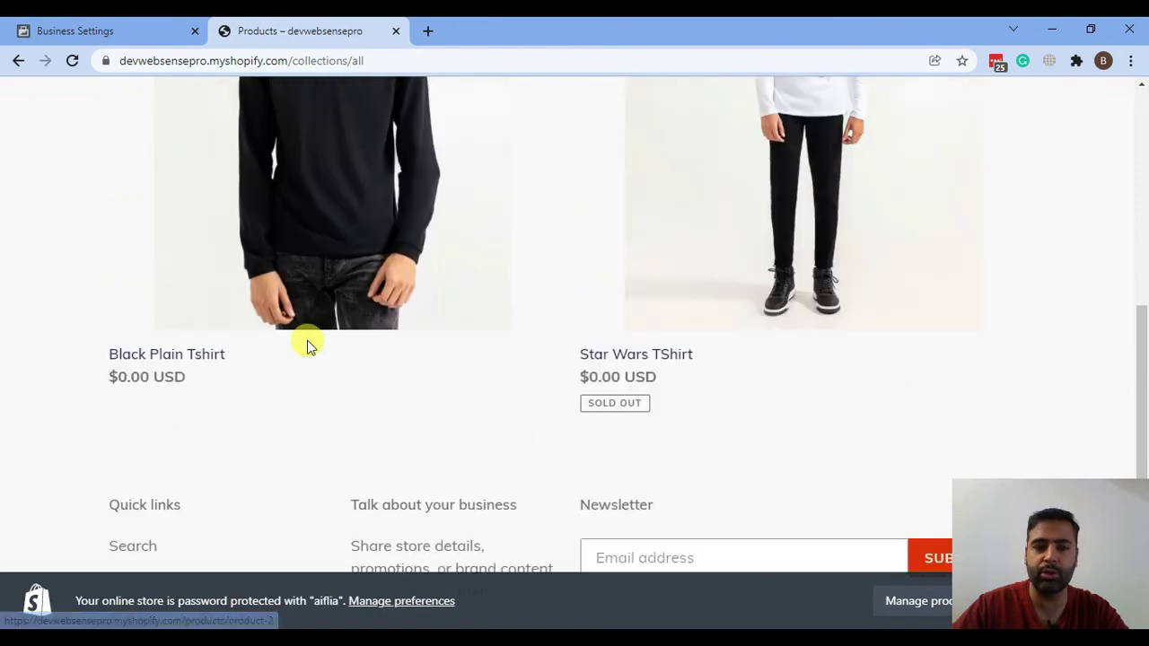
{"action": "scroll", "coordinate": [307, 341], "scroll_direction": "up", "scroll_amount": 5}
{"action": "scroll", "coordinate": [551, 282], "scroll_direction": "down", "scroll_amount": 4}
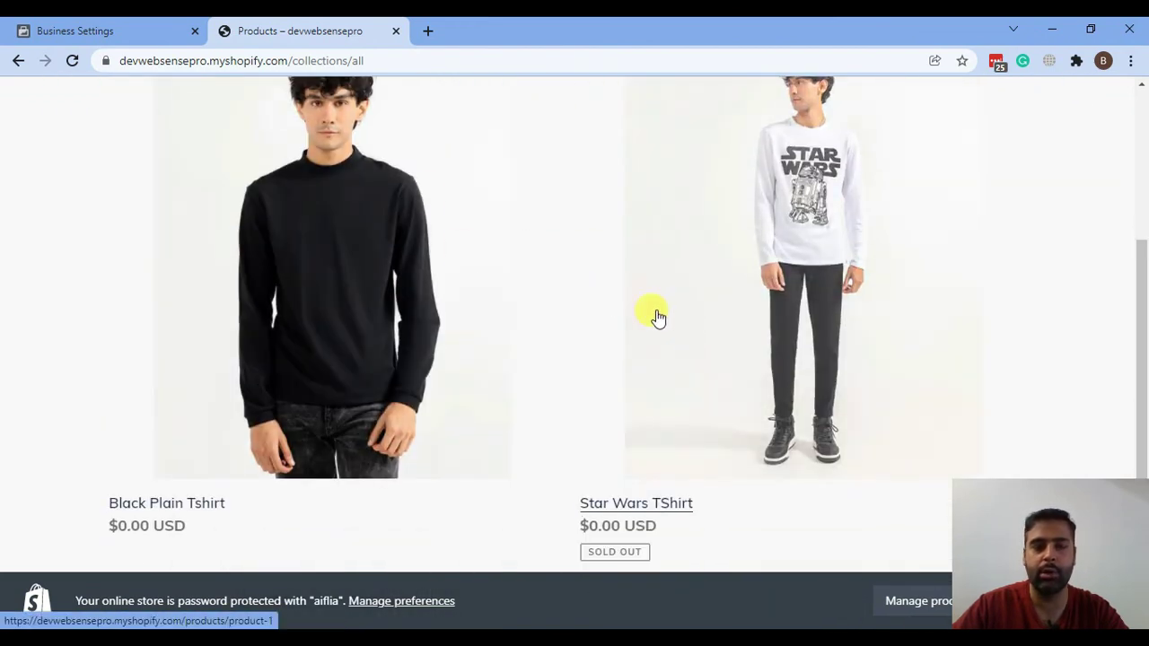
- Return to the Facebook business settings and start creating a new ad account for the business
{"action": "left_click", "coordinate": [62, 31]}
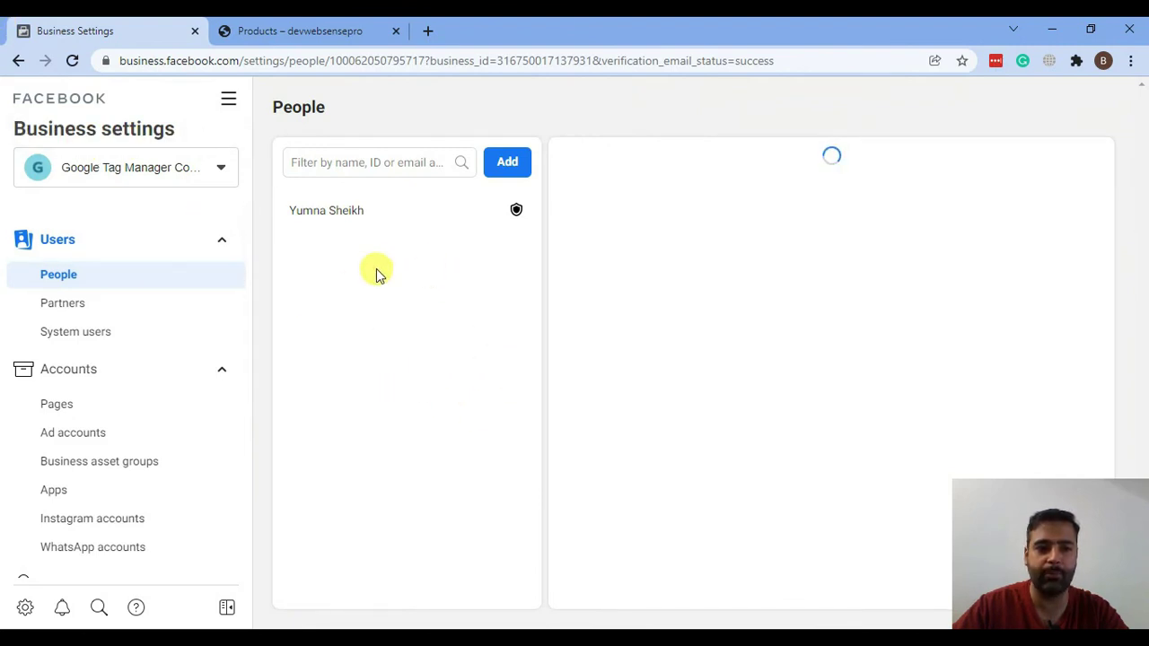
{"action": "left_click", "coordinate": [79, 440]}
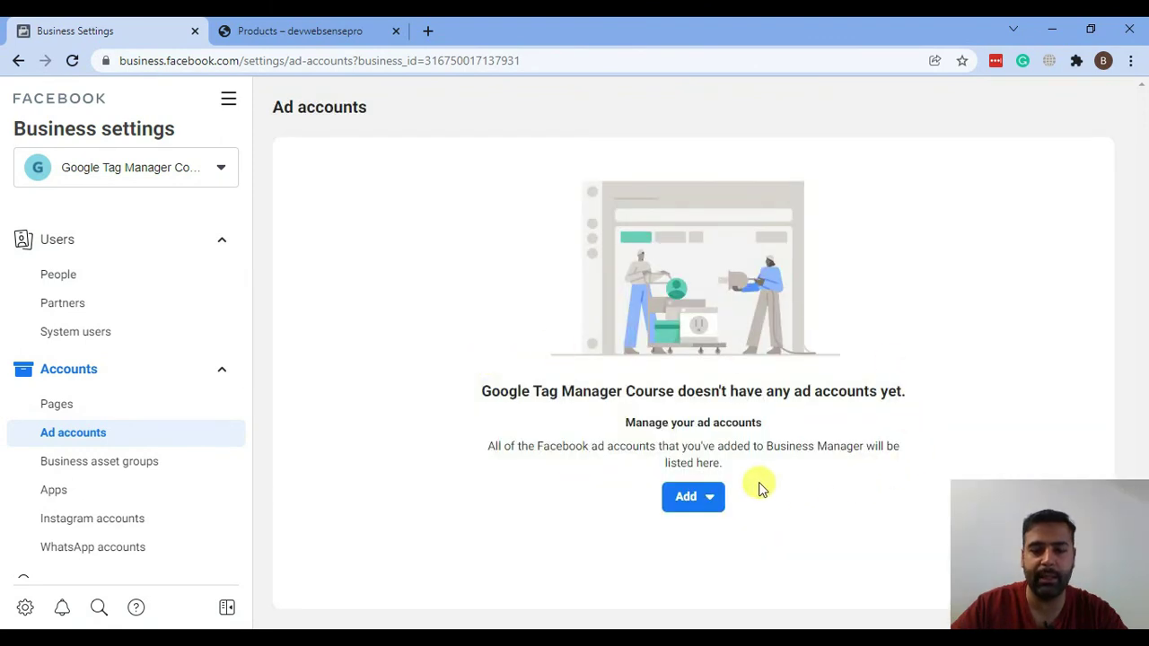
{"action": "left_click", "coordinate": [711, 503]}
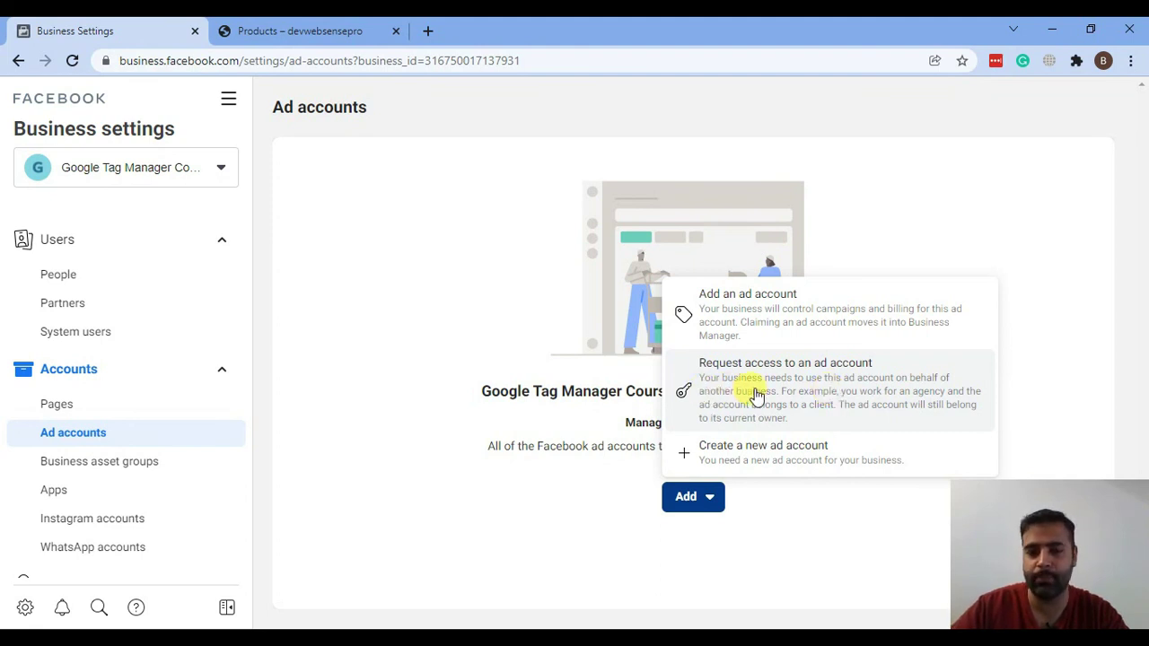
{"action": "left_click", "coordinate": [853, 462]}
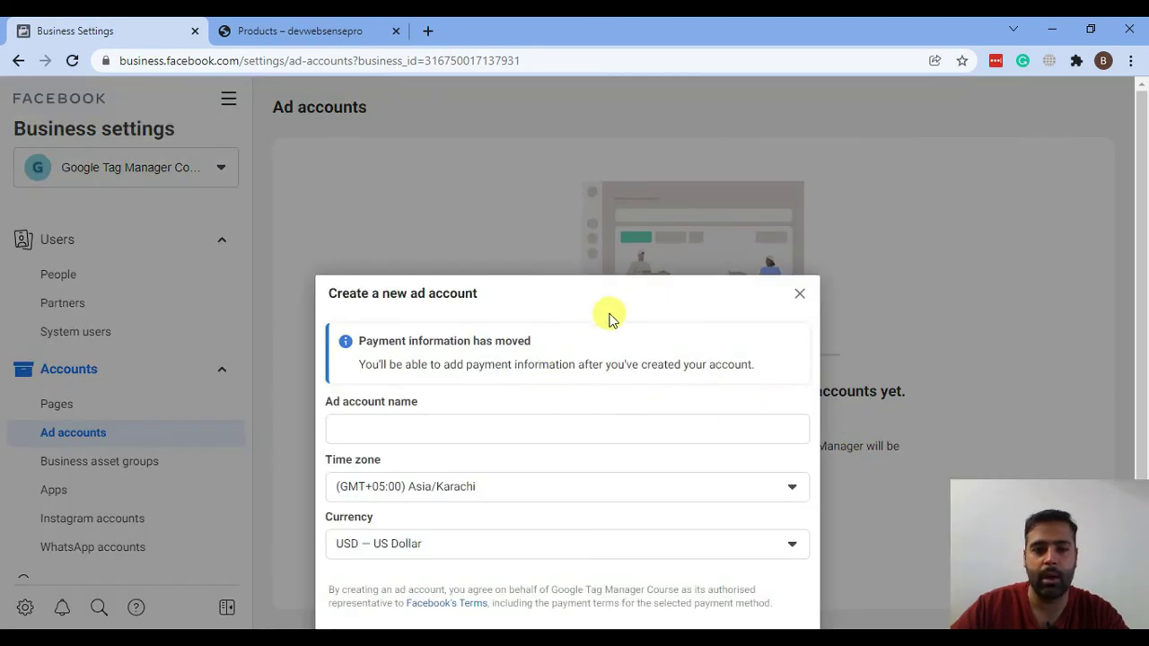
- Name the ad account "Tag Manager Course" and create it for use by My business (Google Tag Manager Course)
{"action": "left_click", "coordinate": [449, 347]}
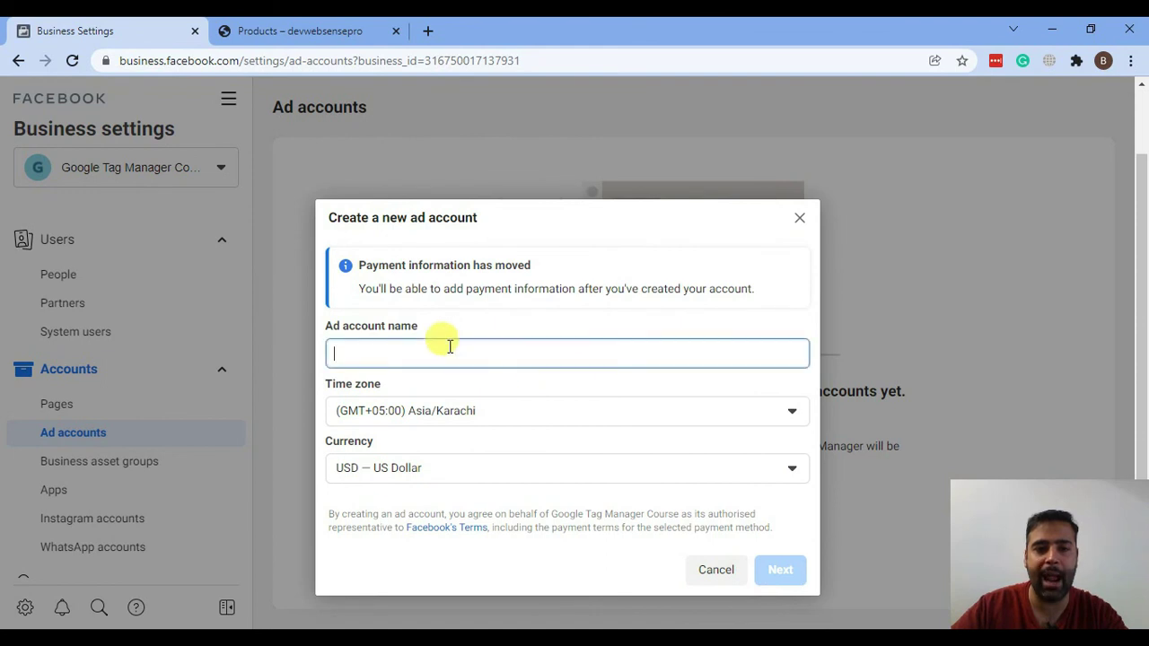
{"action": "type", "text": "Tag "}
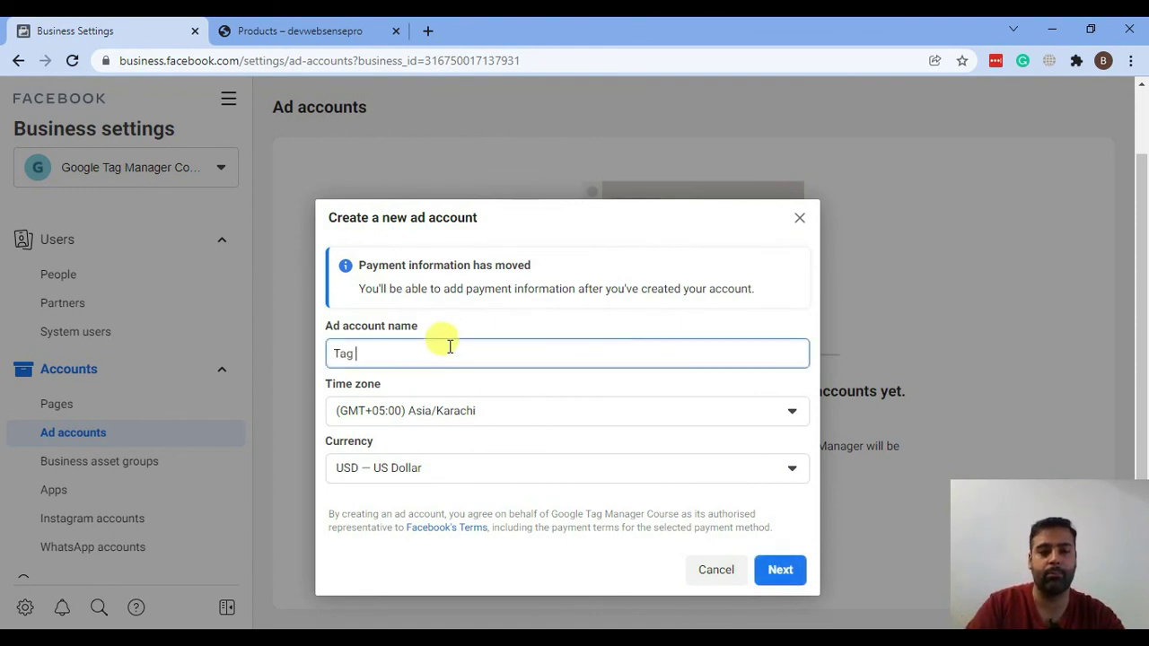
{"action": "type", "text": "Manager Course"}
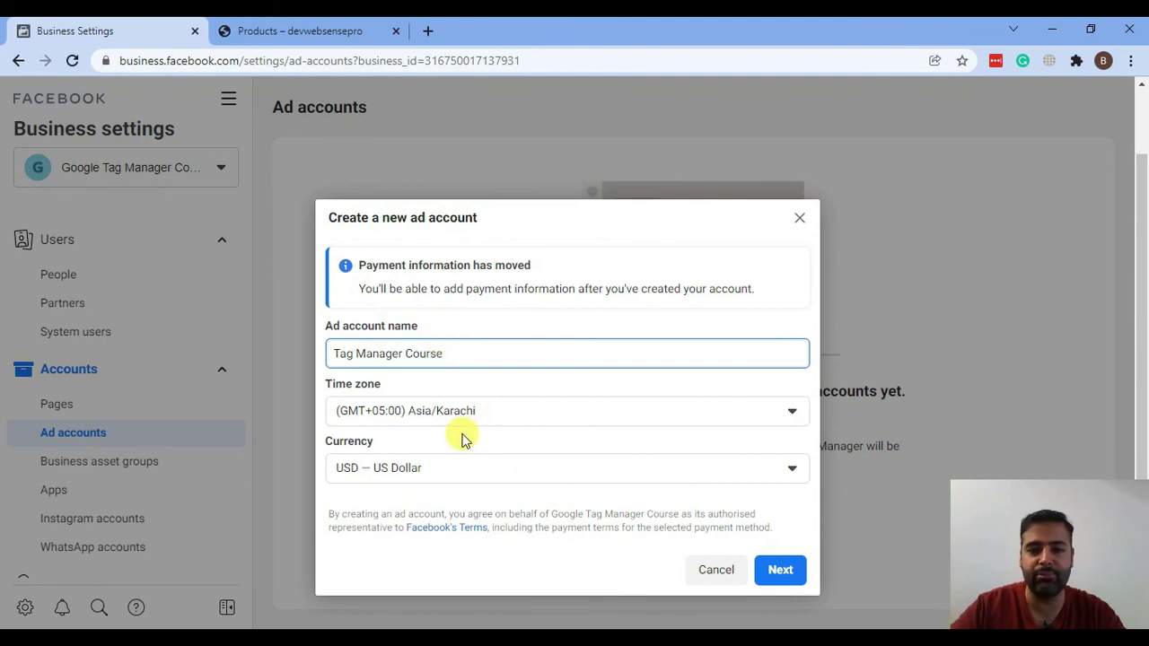
{"action": "left_click", "coordinate": [794, 581]}
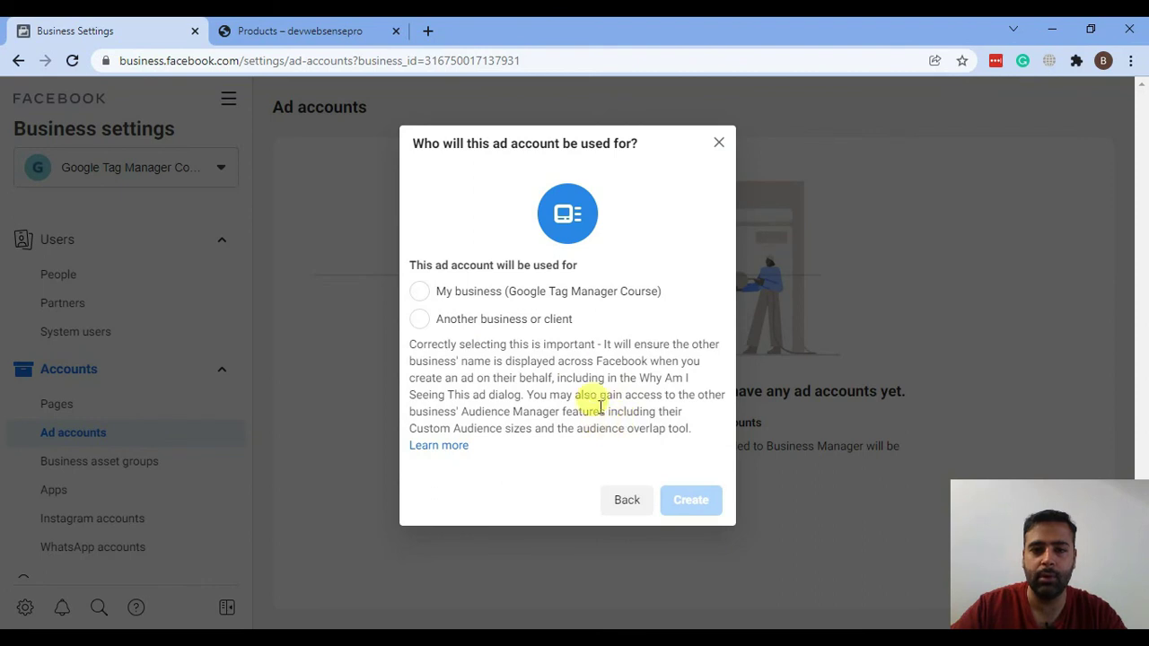
{"action": "left_click", "coordinate": [455, 300]}
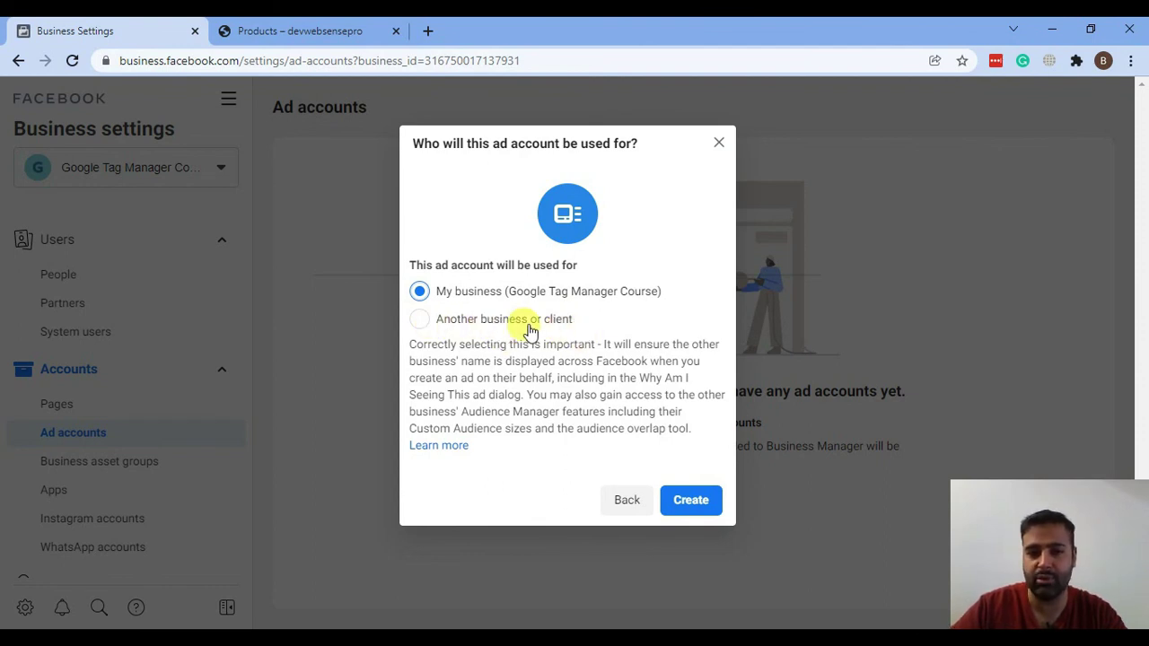
{"action": "left_click", "coordinate": [704, 503]}
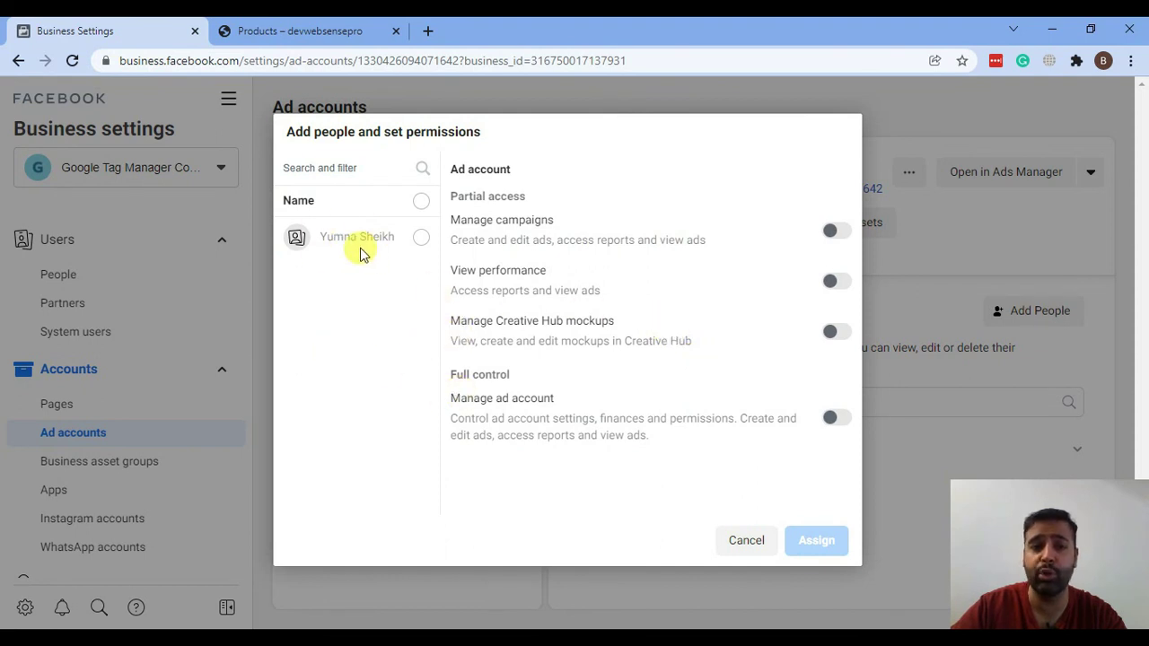
- Assign the listed person full control of the ad account with the Manage ad account permission and close the confirmation
{"action": "left_click_drag", "start_coordinate": [323, 236], "coordinate": [389, 237]}
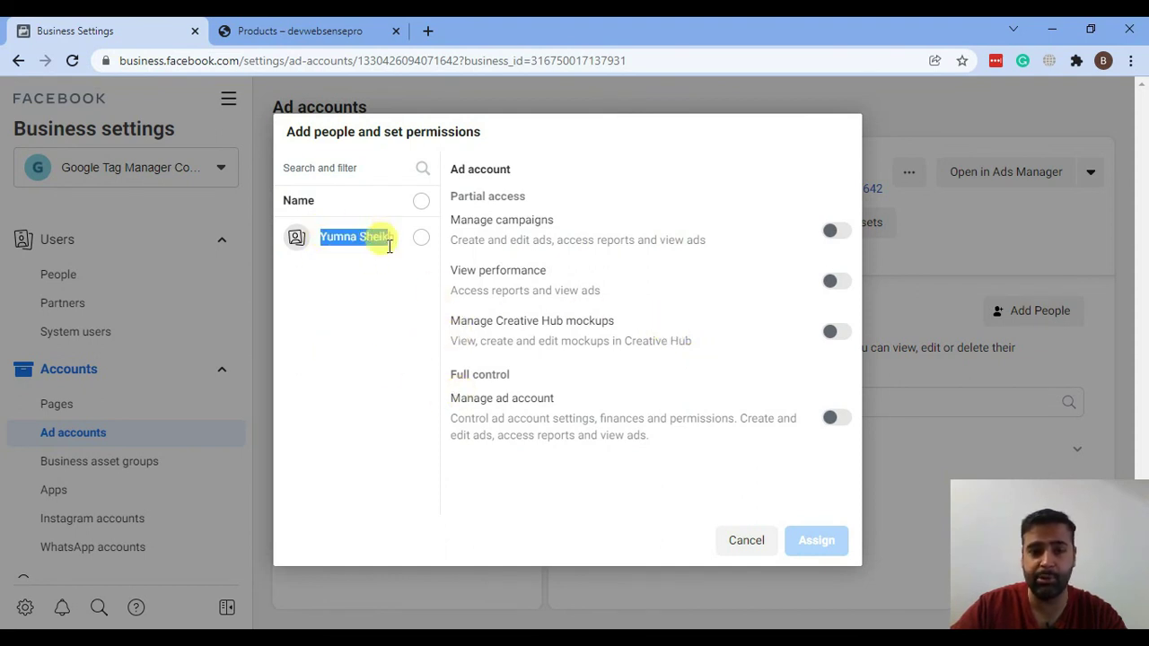
{"action": "left_click", "coordinate": [421, 236]}
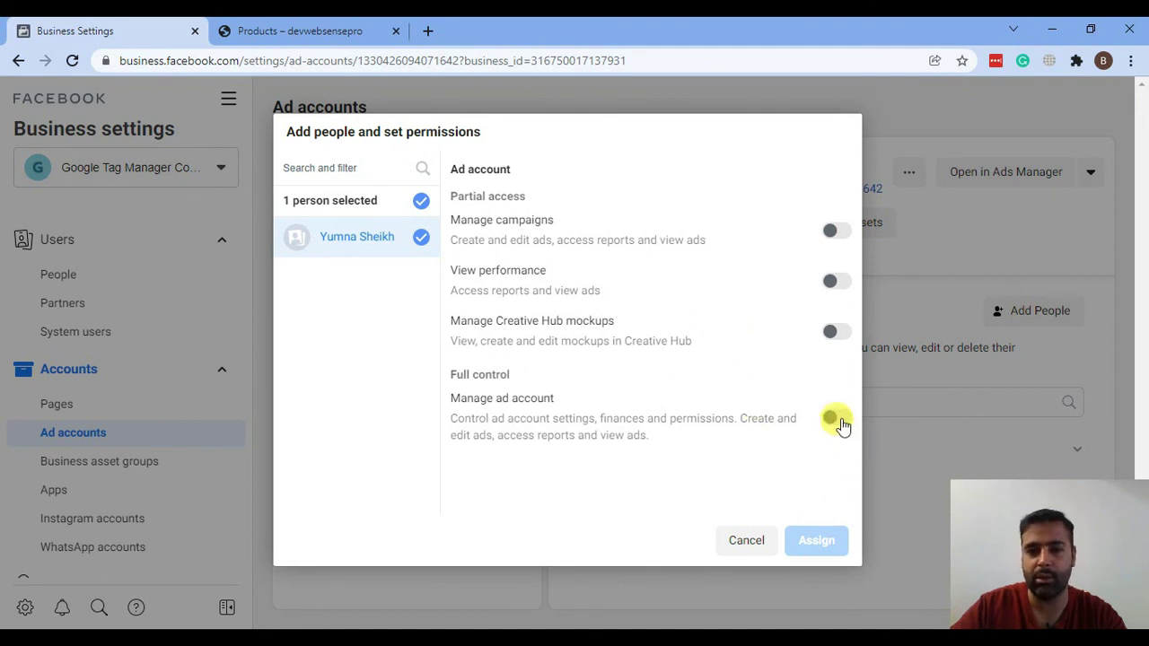
{"action": "left_click", "coordinate": [839, 422]}
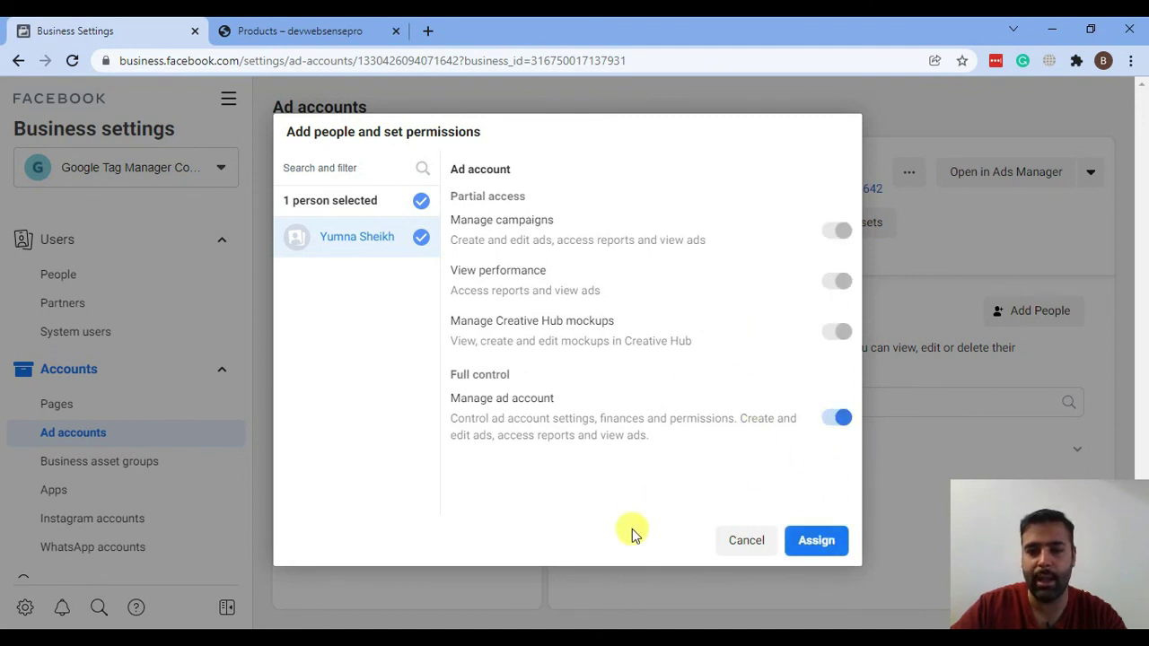
{"action": "left_click", "coordinate": [831, 546]}
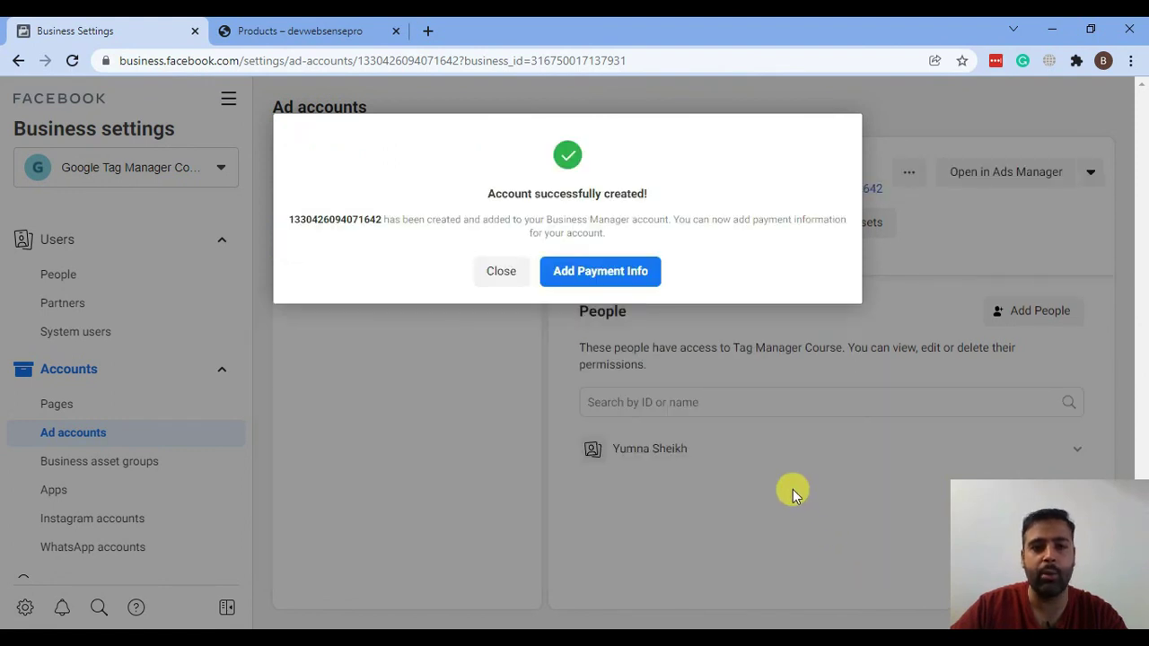
{"action": "left_click", "coordinate": [792, 489]}
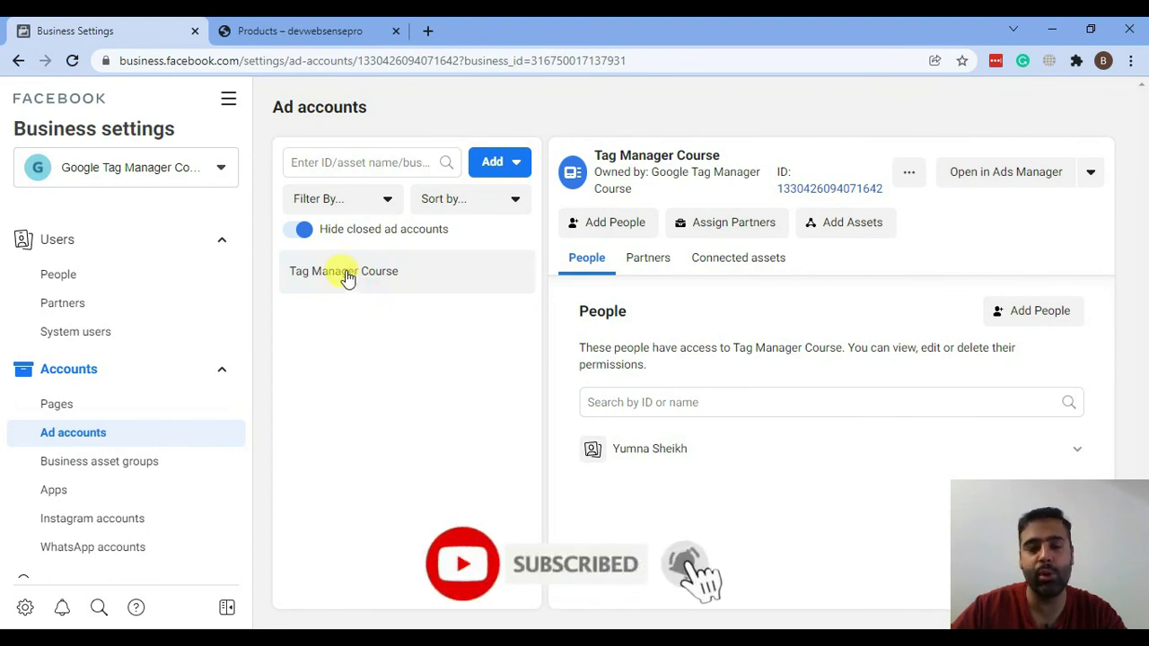
{"action": "left_click", "coordinate": [238, 30]}
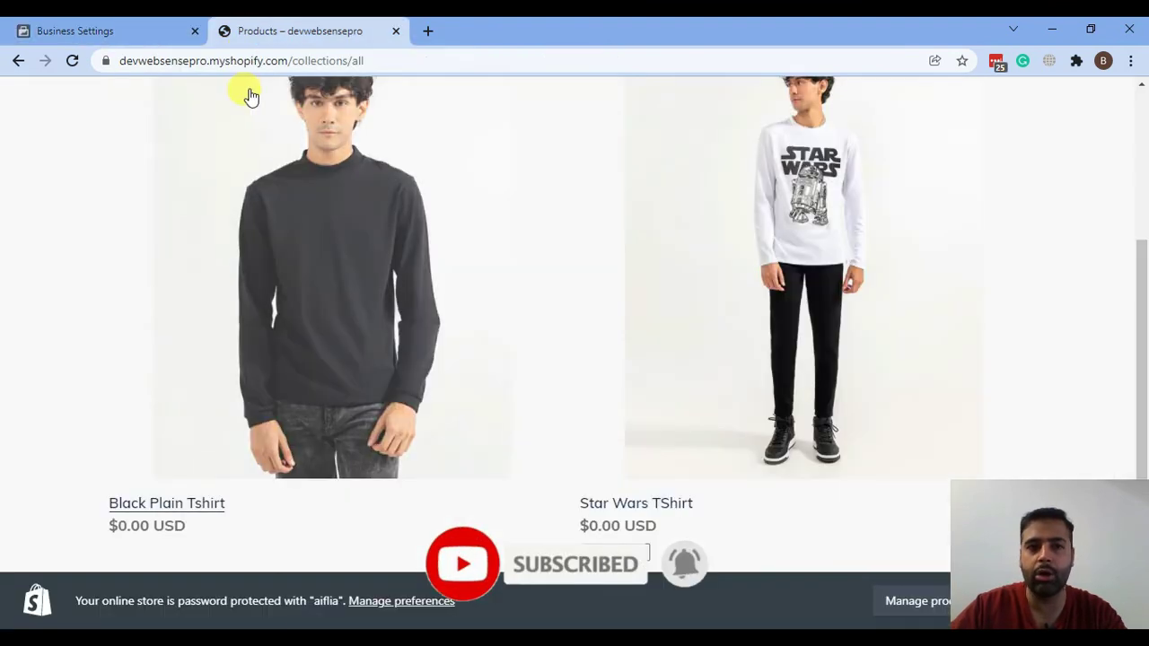
{"action": "left_click_drag", "start_coordinate": [331, 60], "coordinate": [132, 108]}
{"action": "left_click", "coordinate": [61, 27]}
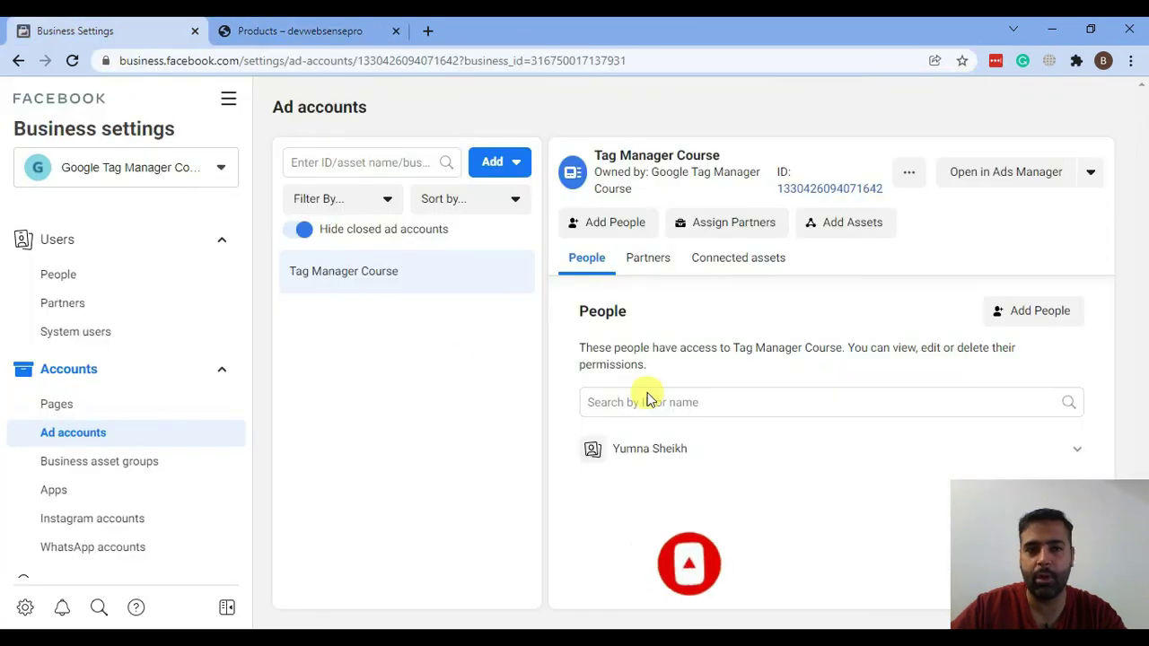
- Open the Tag Manager Course ad account in Ads Manager and expand the Confirm Facebook Page requirement
{"action": "left_click", "coordinate": [973, 180]}
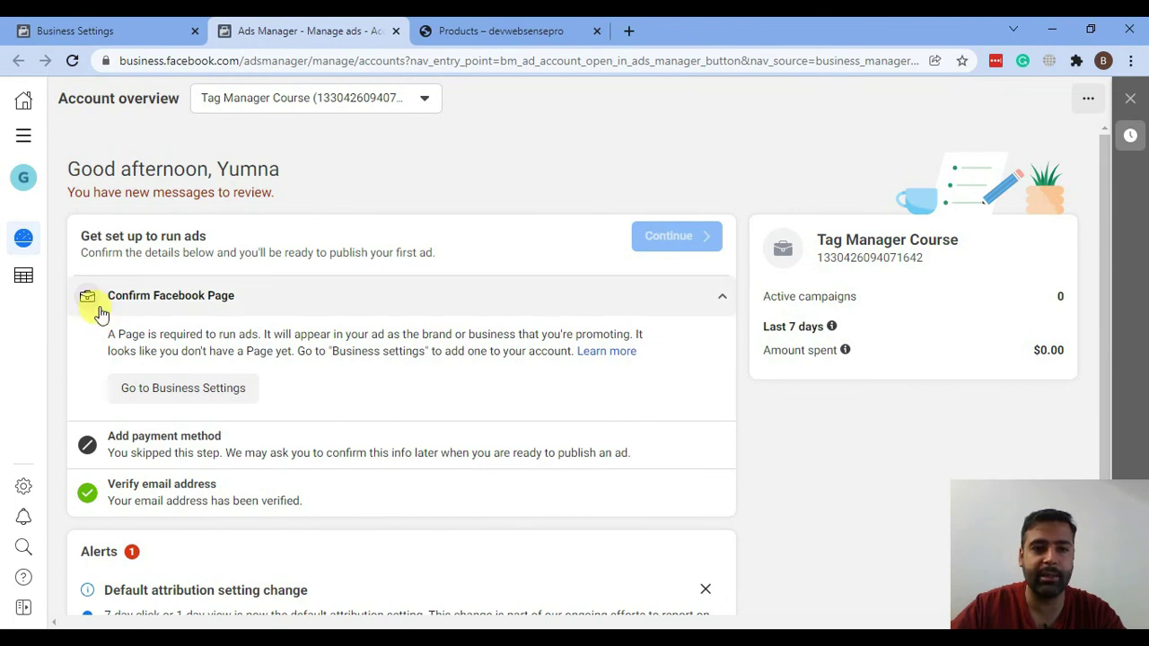
{"action": "left_click_drag", "start_coordinate": [83, 254], "coordinate": [433, 252]}
{"action": "left_click_drag", "start_coordinate": [262, 315], "coordinate": [106, 310]}
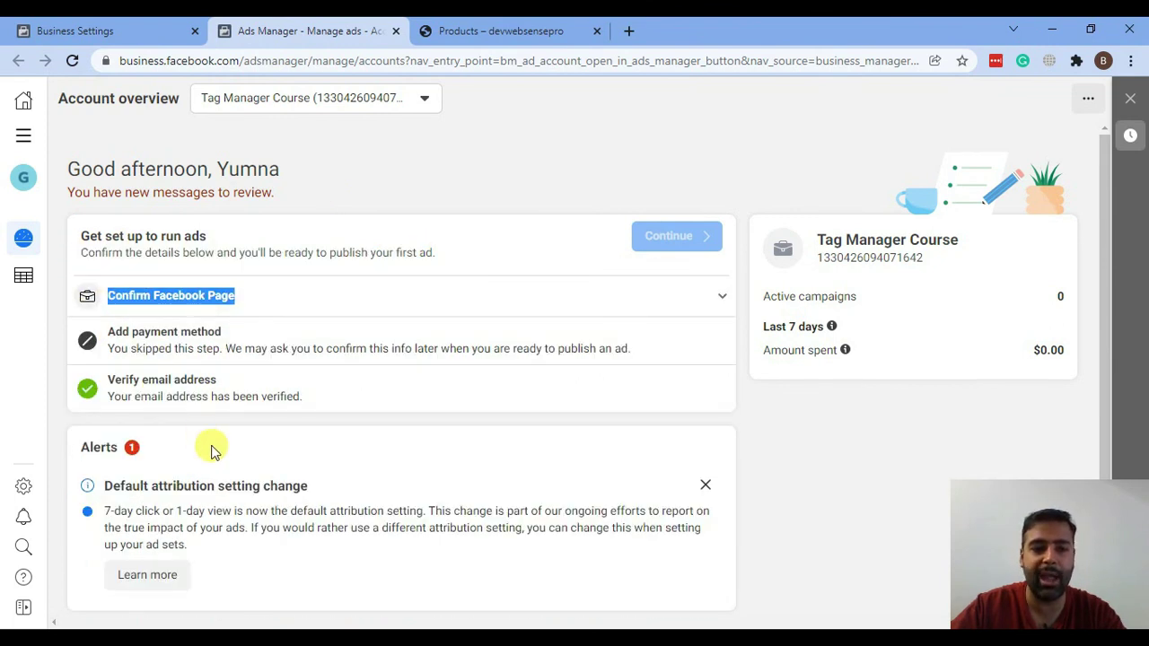
{"action": "left_click", "coordinate": [267, 306]}
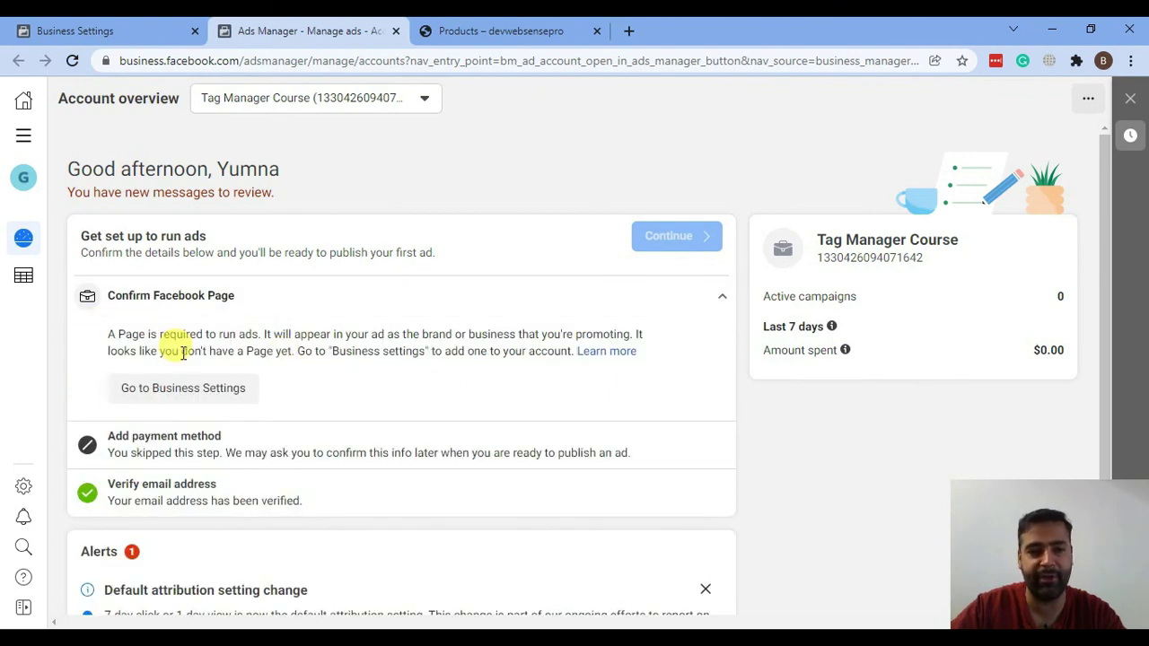
- Return to the business settings and start creating a new Facebook Page for the business
{"action": "left_click", "coordinate": [134, 28]}
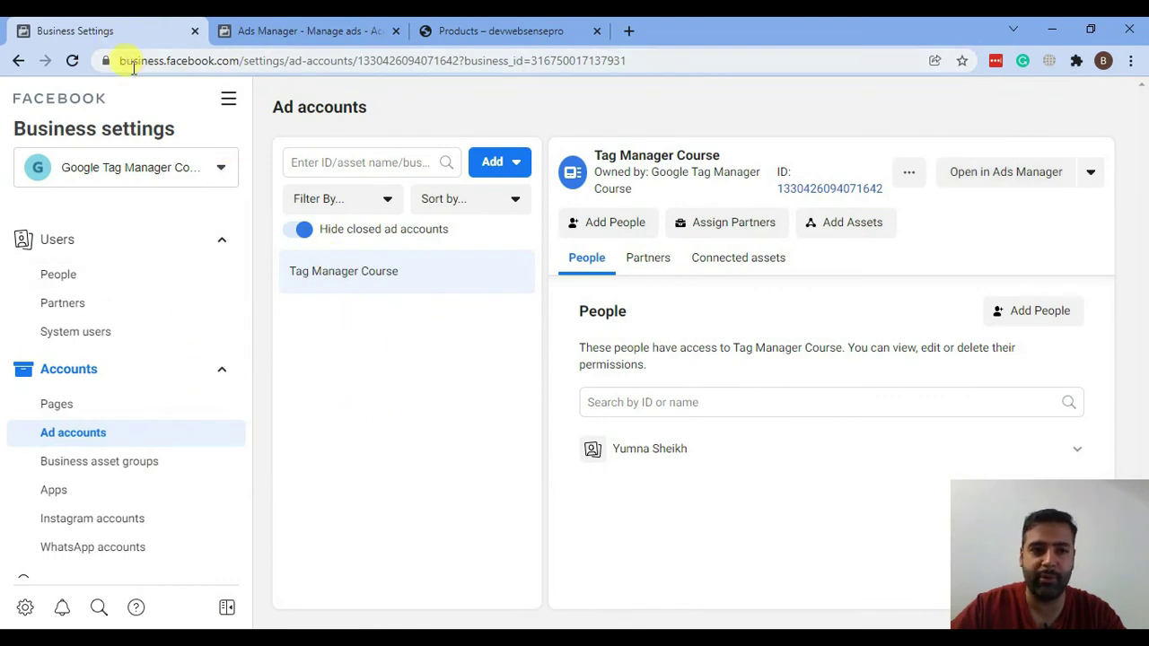
{"action": "scroll", "coordinate": [153, 238], "scroll_direction": "down", "scroll_amount": 2}
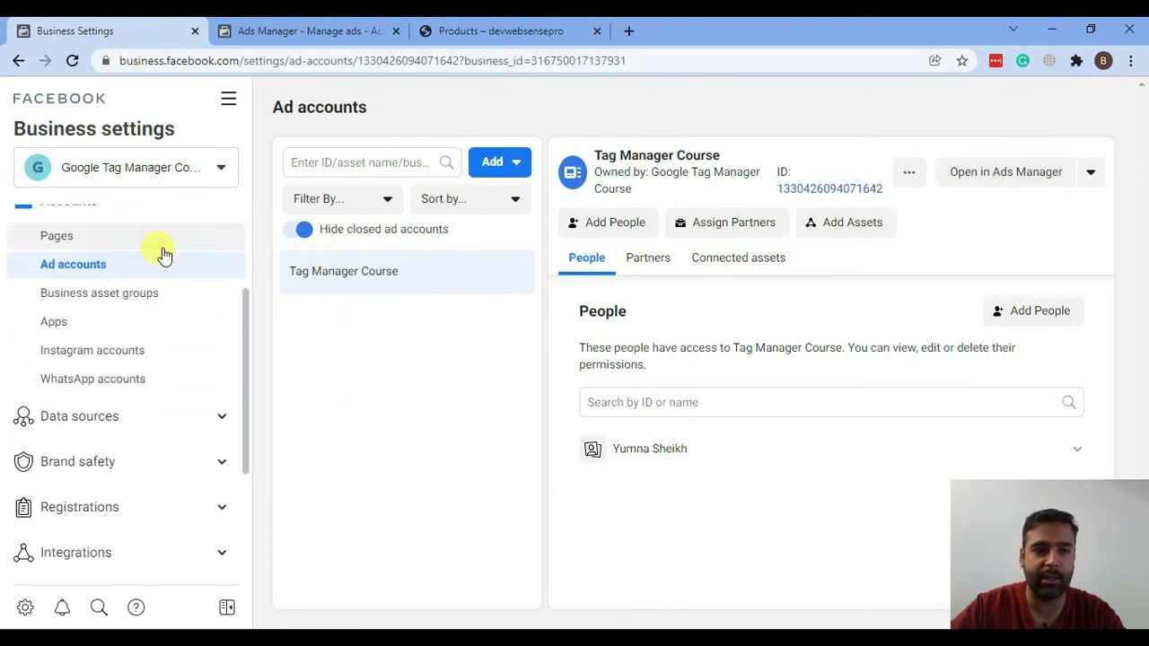
{"action": "left_click", "coordinate": [57, 239]}
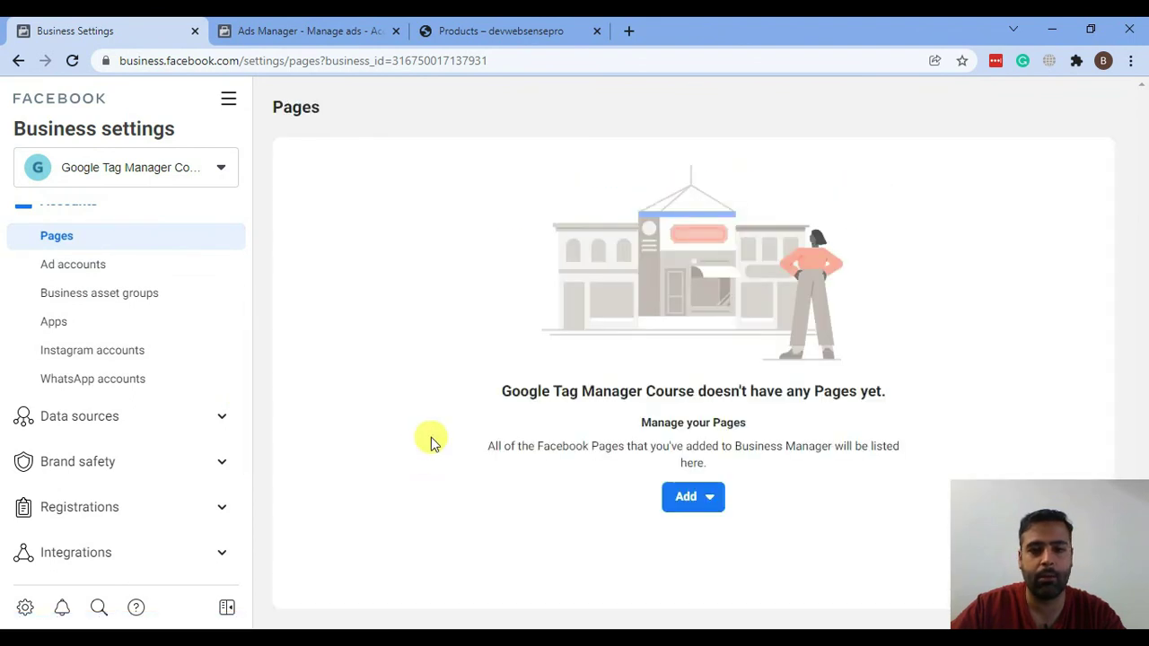
{"action": "left_click", "coordinate": [710, 503]}
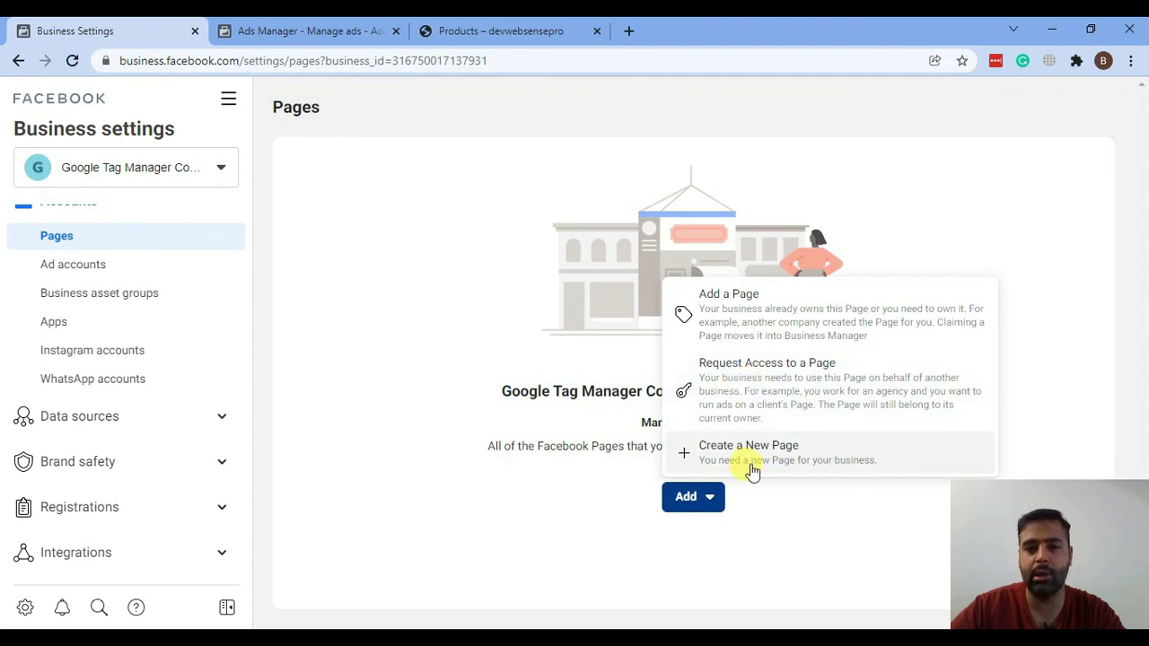
{"action": "left_click", "coordinate": [781, 464]}
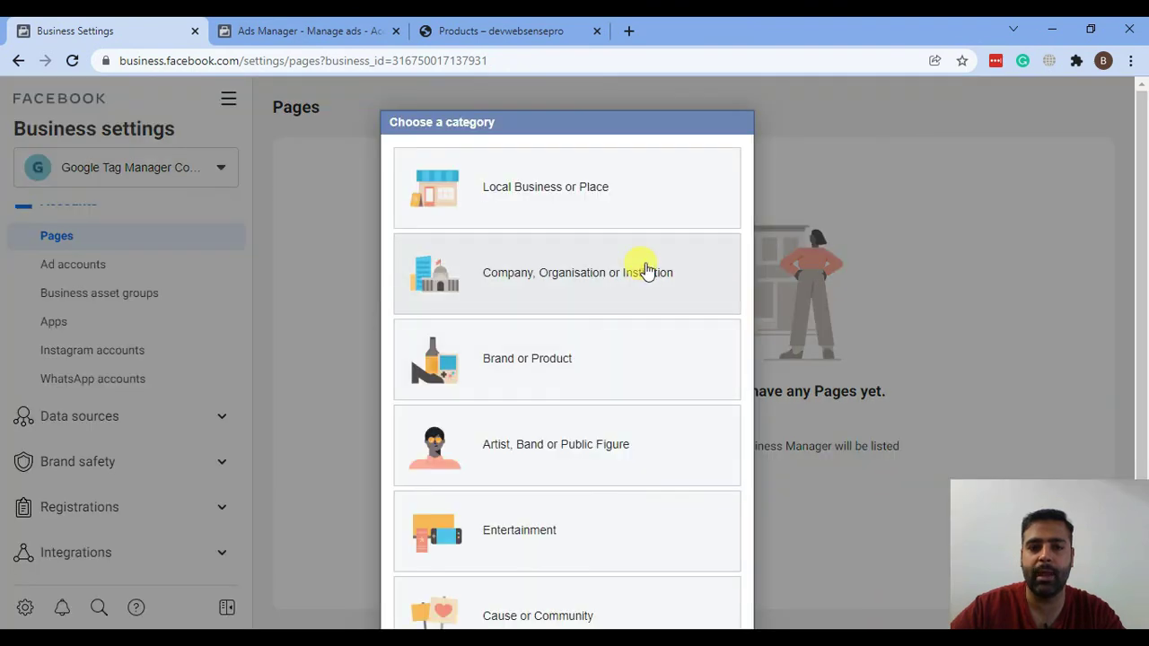
- Create a Local Business or Place Page named Tag Manager Course, category Advertising/marketing, with the business's street address, city and postcode
{"action": "scroll", "coordinate": [653, 402], "scroll_direction": "down", "scroll_amount": 2}
{"action": "scroll", "coordinate": [654, 402], "scroll_direction": "up", "scroll_amount": 2}
{"action": "left_click", "coordinate": [542, 175]}
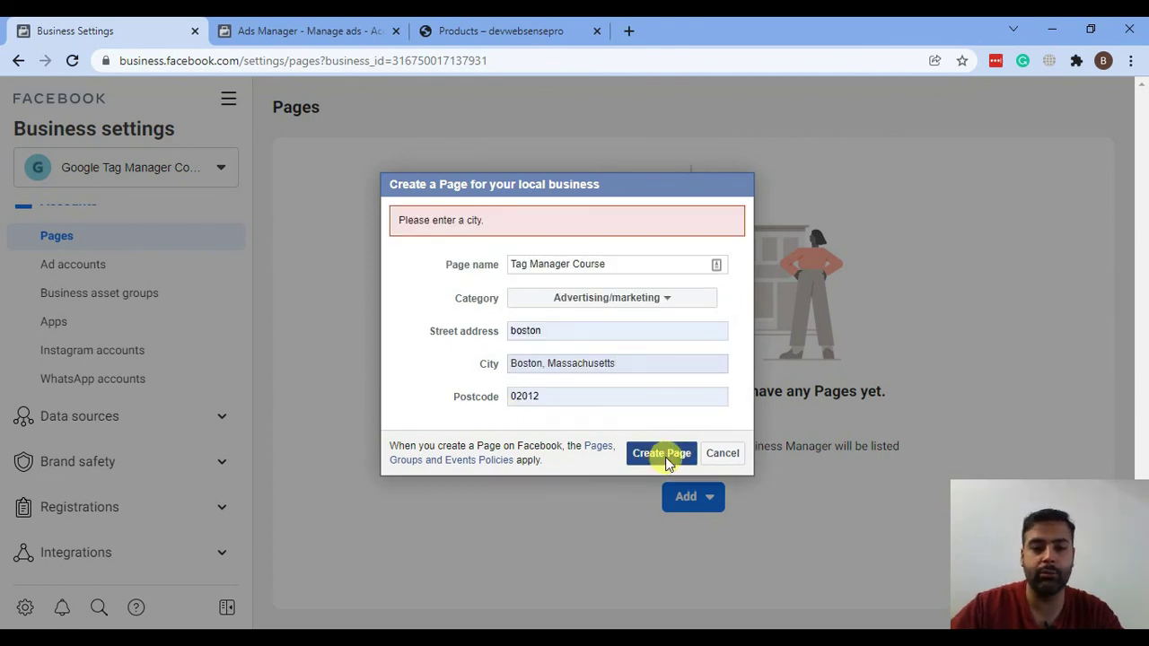
{"action": "left_click", "coordinate": [665, 457]}
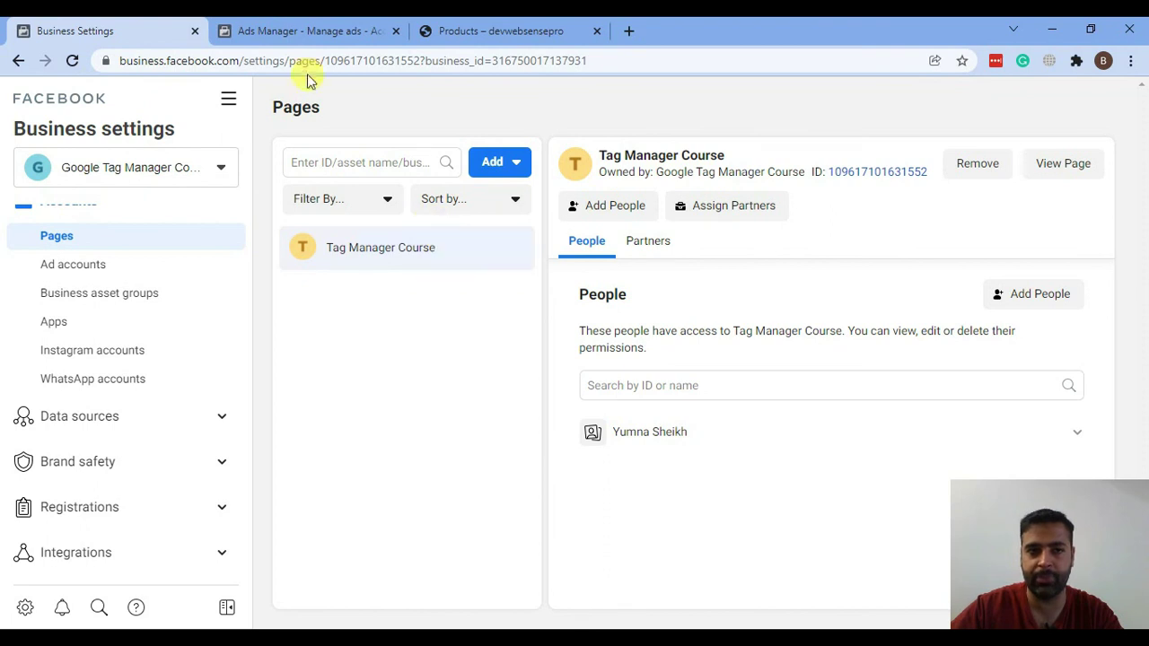
- Confirm the Tag Manager Course Page in Ads Manager and create a new campaign with the Conversions objective
{"action": "left_click", "coordinate": [282, 28]}
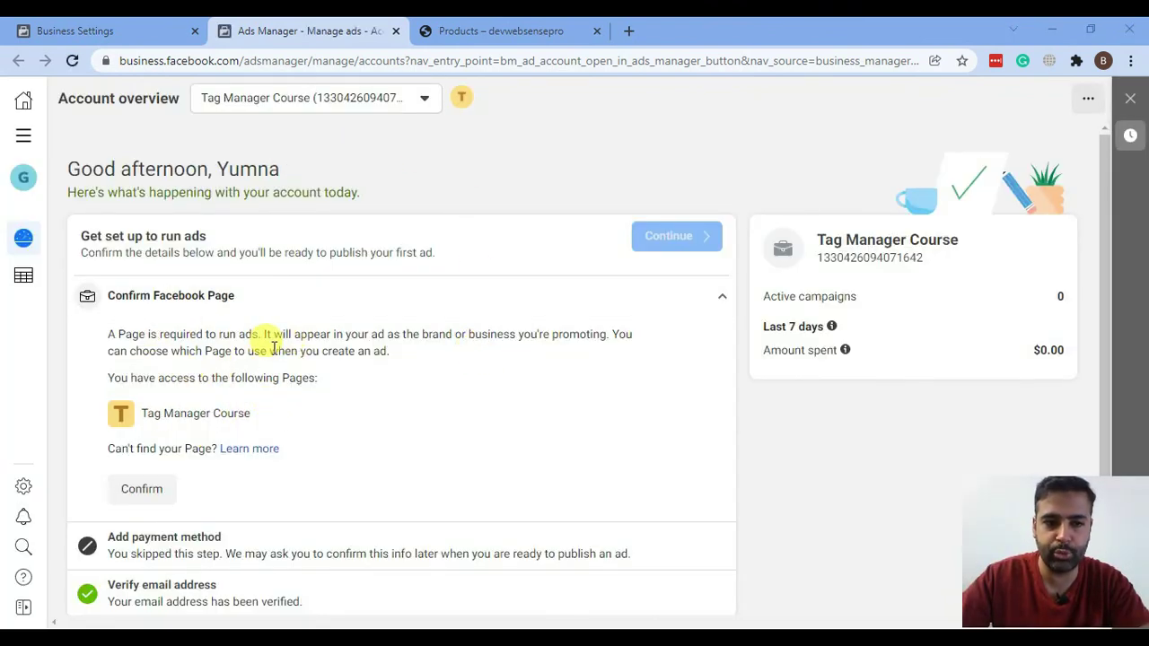
{"action": "left_click", "coordinate": [142, 490]}
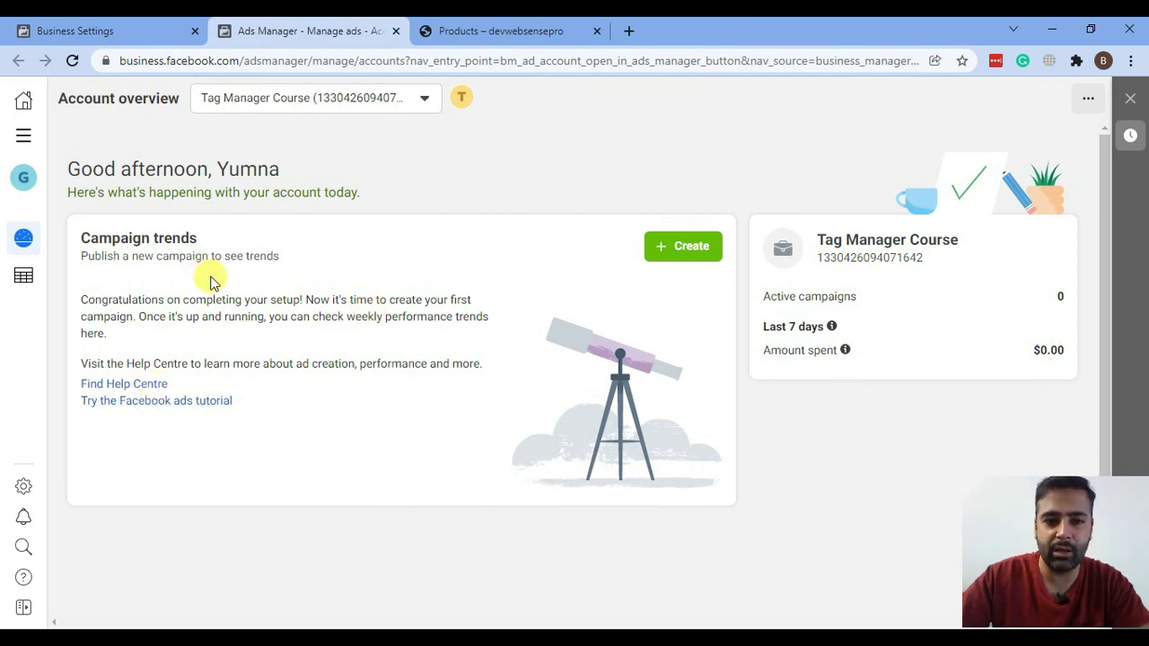
{"action": "left_click", "coordinate": [656, 252]}
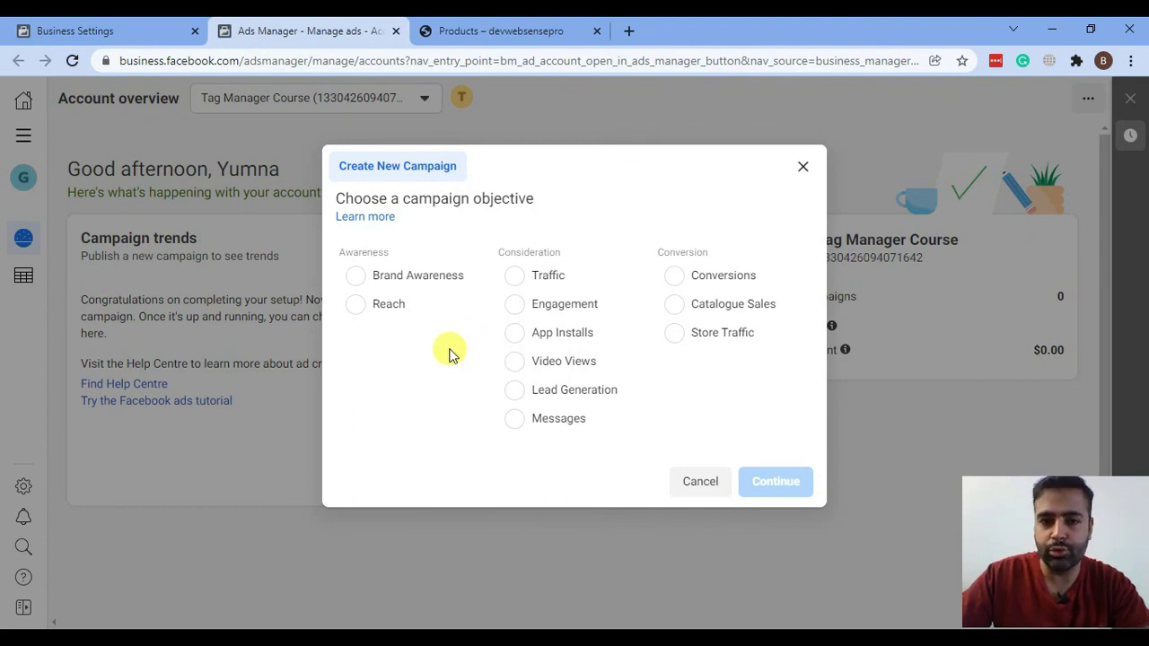
{"action": "left_click", "coordinate": [674, 285]}
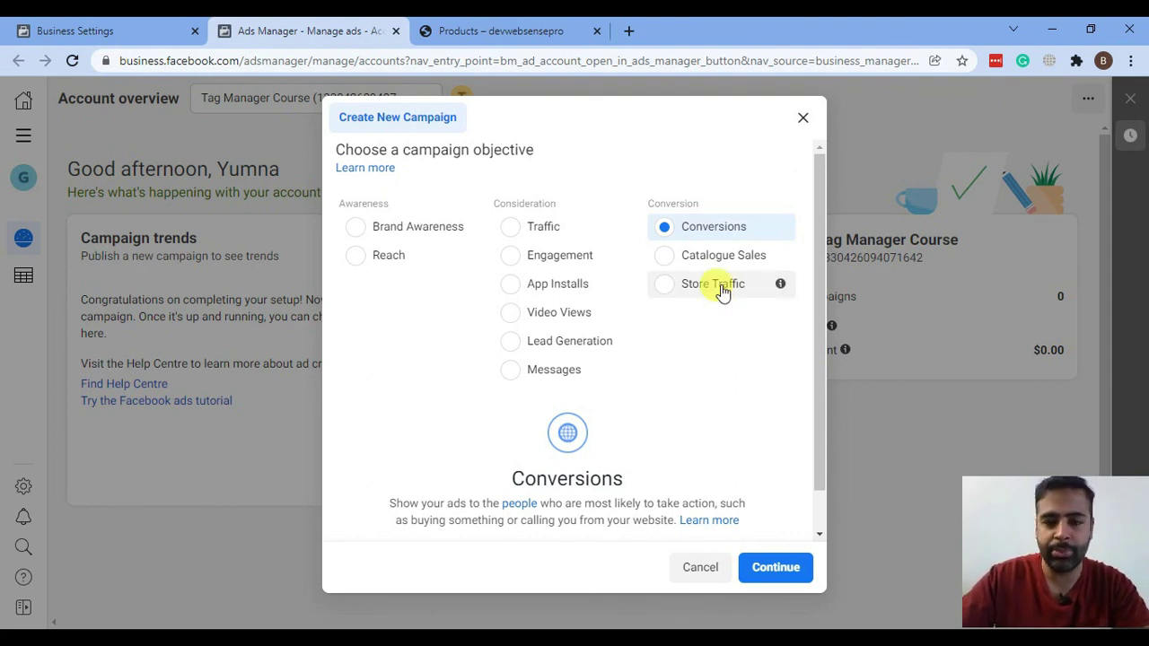
{"action": "scroll", "coordinate": [724, 290], "scroll_direction": "down", "scroll_amount": 1}
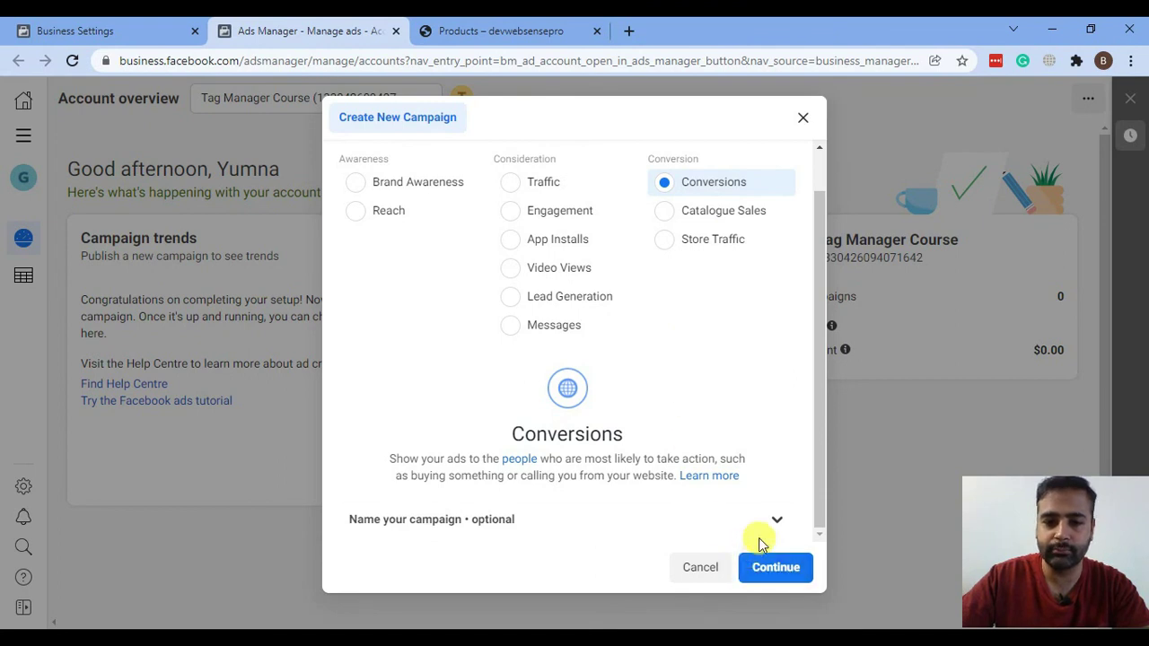
{"action": "left_click", "coordinate": [770, 568]}
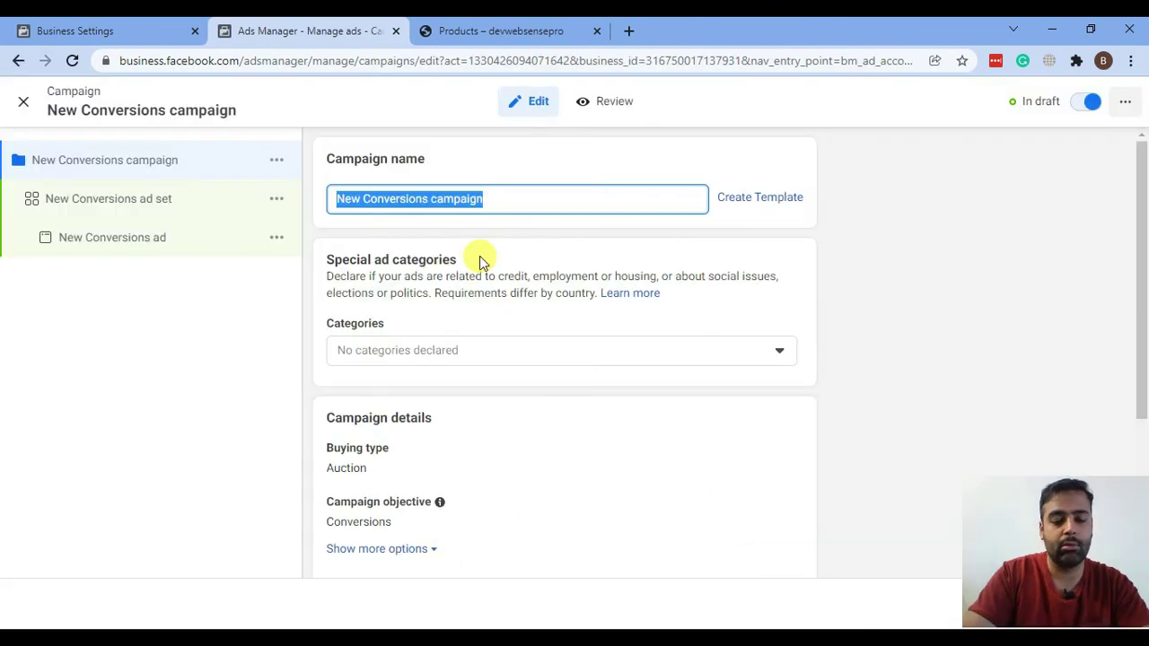
- Name the campaign "Shopify Store Sales" and check its remaining campaign settings
{"action": "type", "text": "Shopify"}
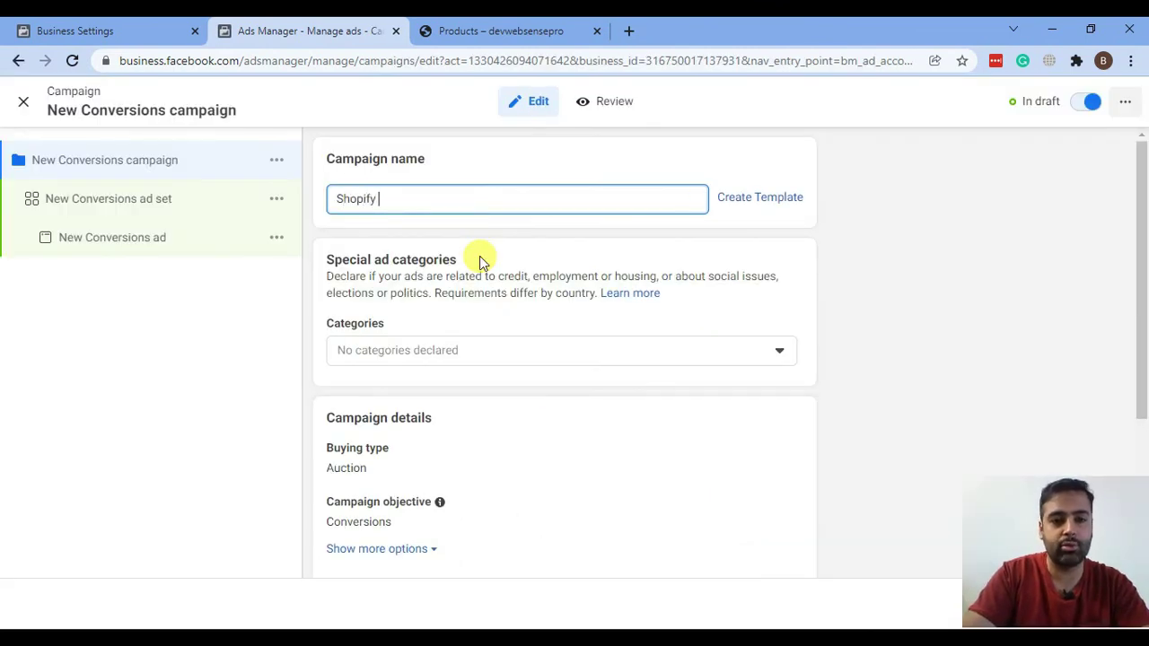
{"action": "type", "text": " Stor"}
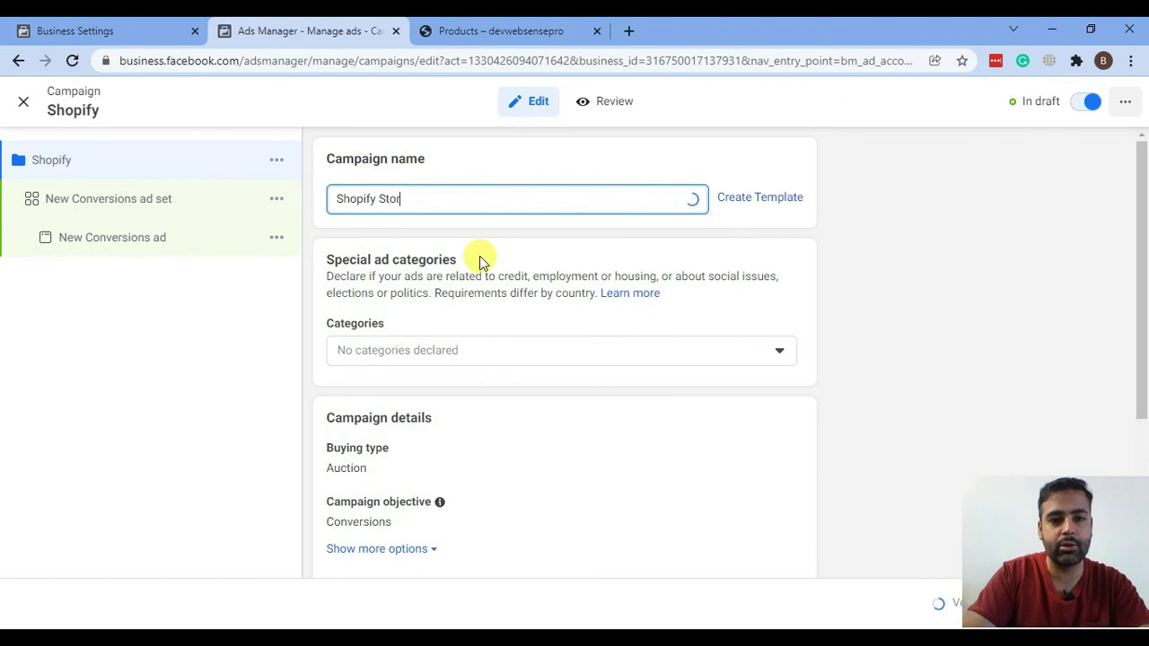
{"action": "type", "text": "e Sales"}
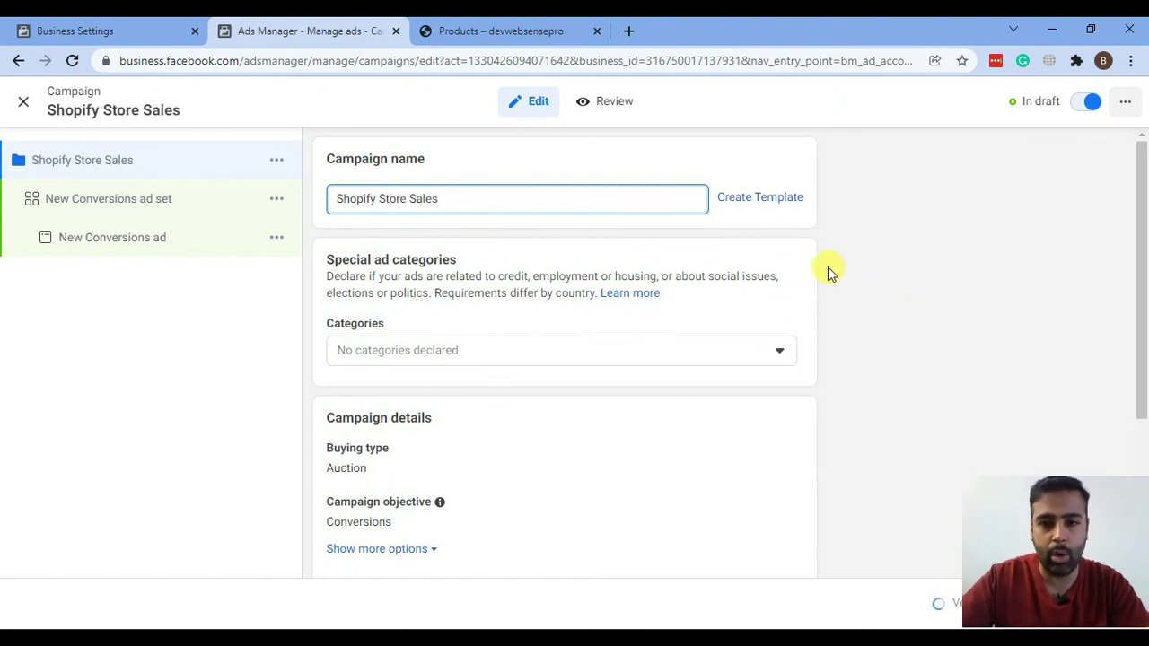
{"action": "scroll", "coordinate": [808, 278], "scroll_direction": "down", "scroll_amount": 3}
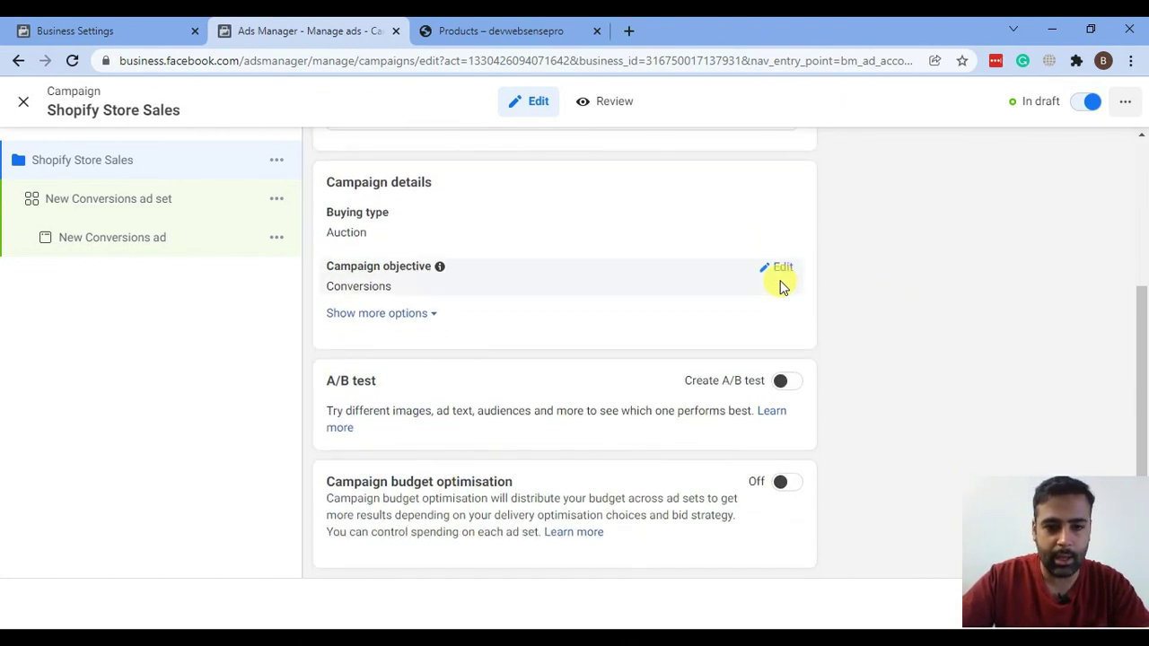
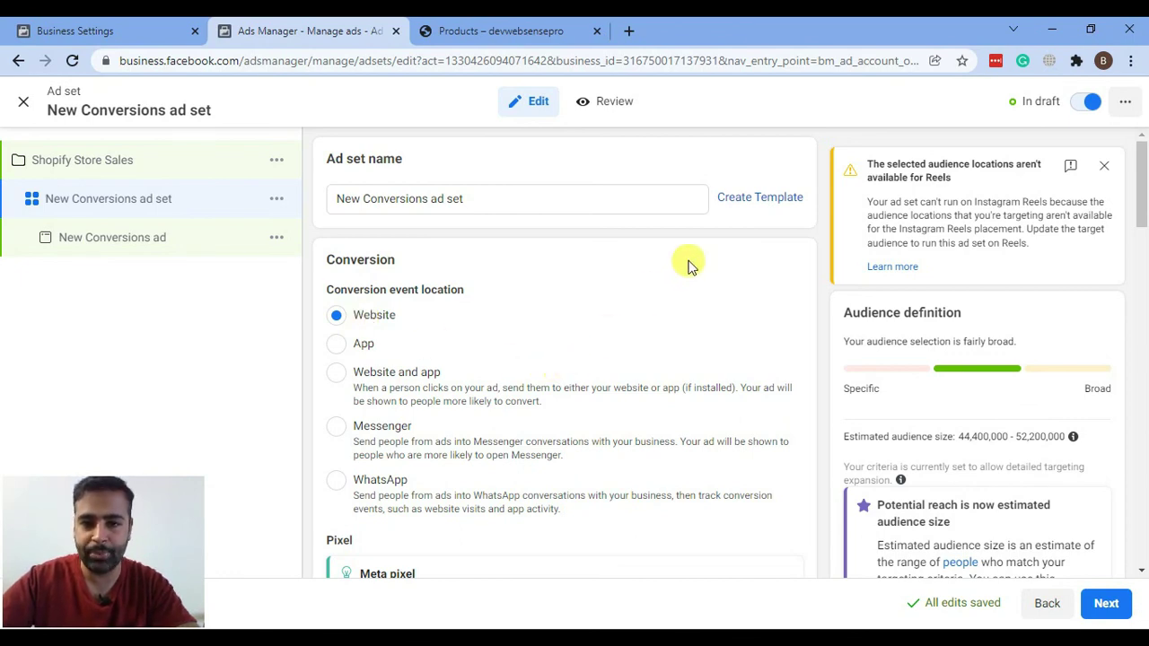
- Review the Meta pixel section of the New Conversions ad set and start creating a pixel
{"action": "scroll", "coordinate": [687, 261], "scroll_direction": "down", "scroll_amount": 4}
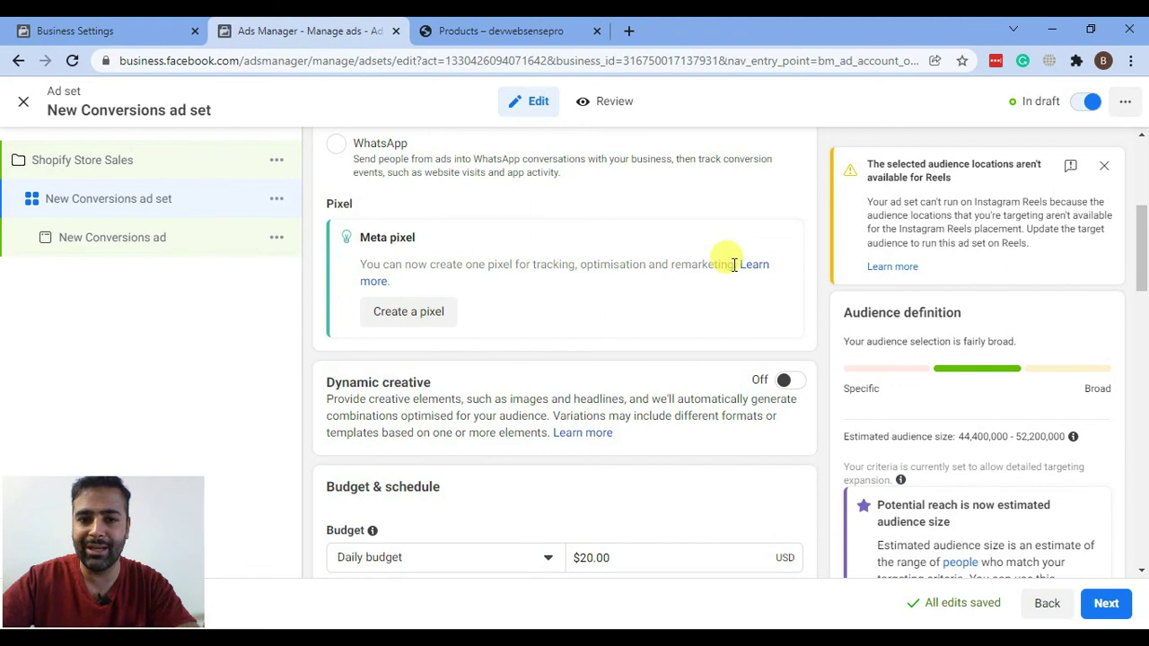
{"action": "left_click_drag", "start_coordinate": [733, 263], "coordinate": [362, 264]}
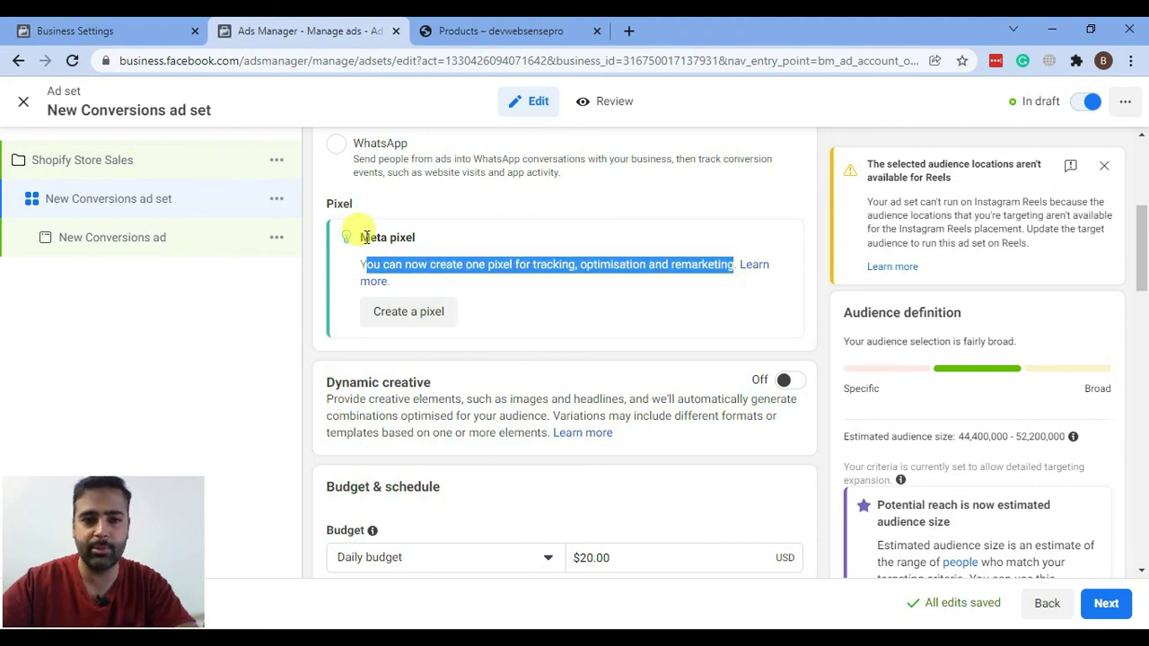
{"action": "left_click_drag", "start_coordinate": [423, 236], "coordinate": [351, 233]}
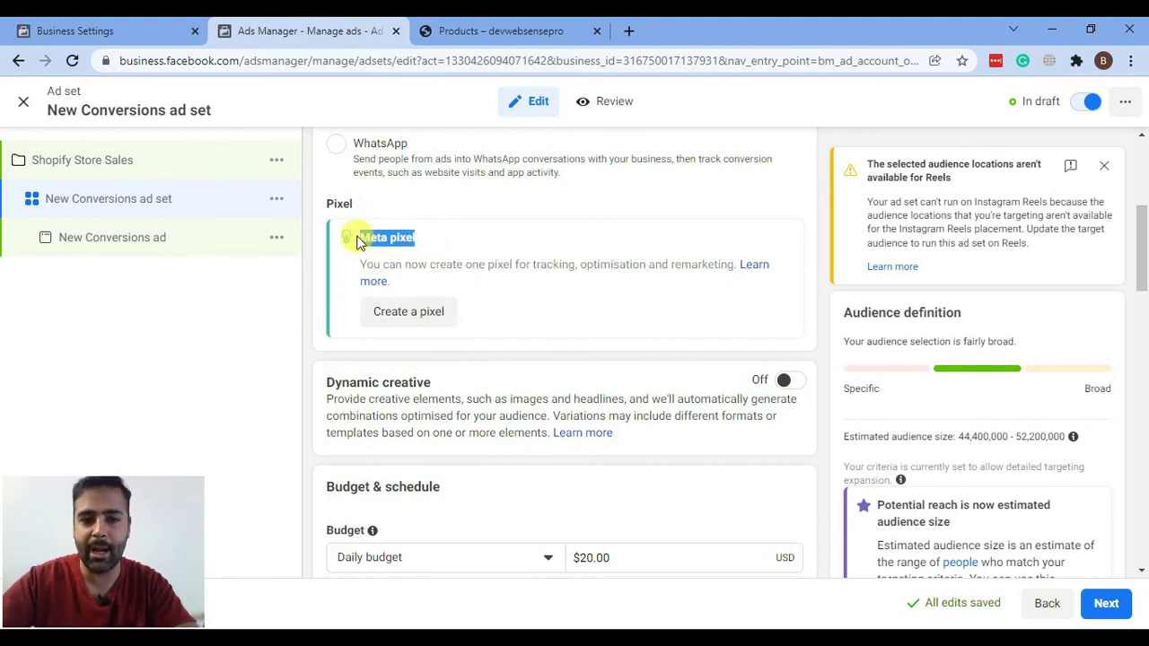
{"action": "left_click", "coordinate": [475, 255]}
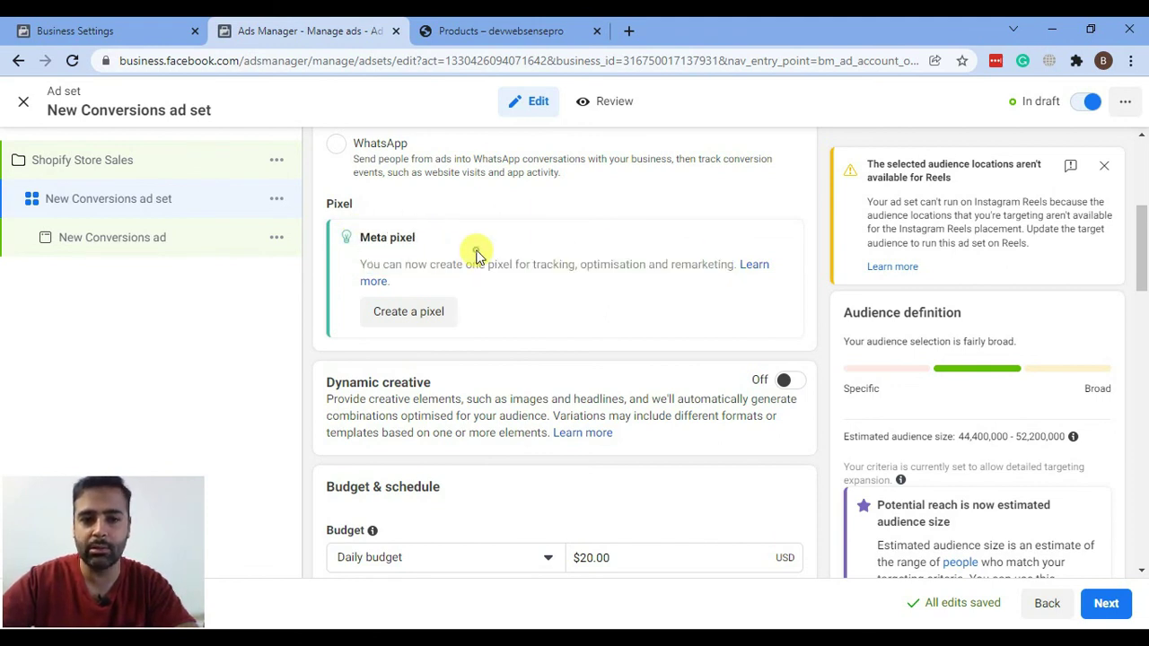
{"action": "left_click", "coordinate": [428, 321]}
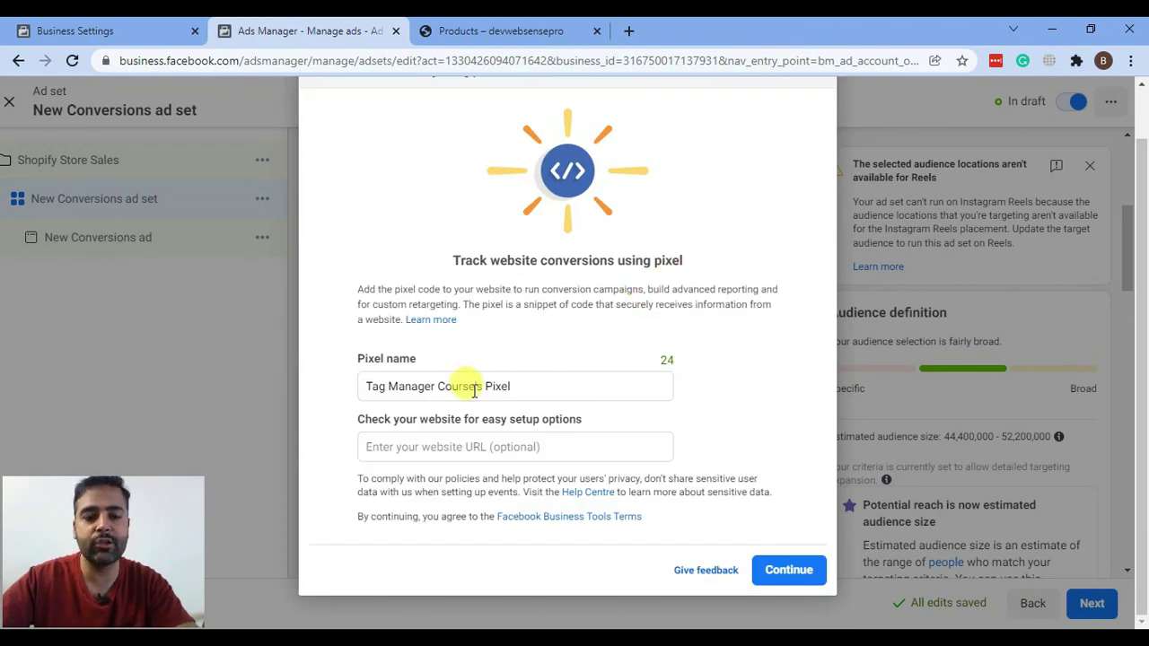
{"action": "left_click", "coordinate": [485, 38]}
{"action": "left_click_drag", "start_coordinate": [328, 60], "coordinate": [77, 56]}
{"action": "key", "text": "ctrl+c"}
{"action": "left_click", "coordinate": [315, 31]}
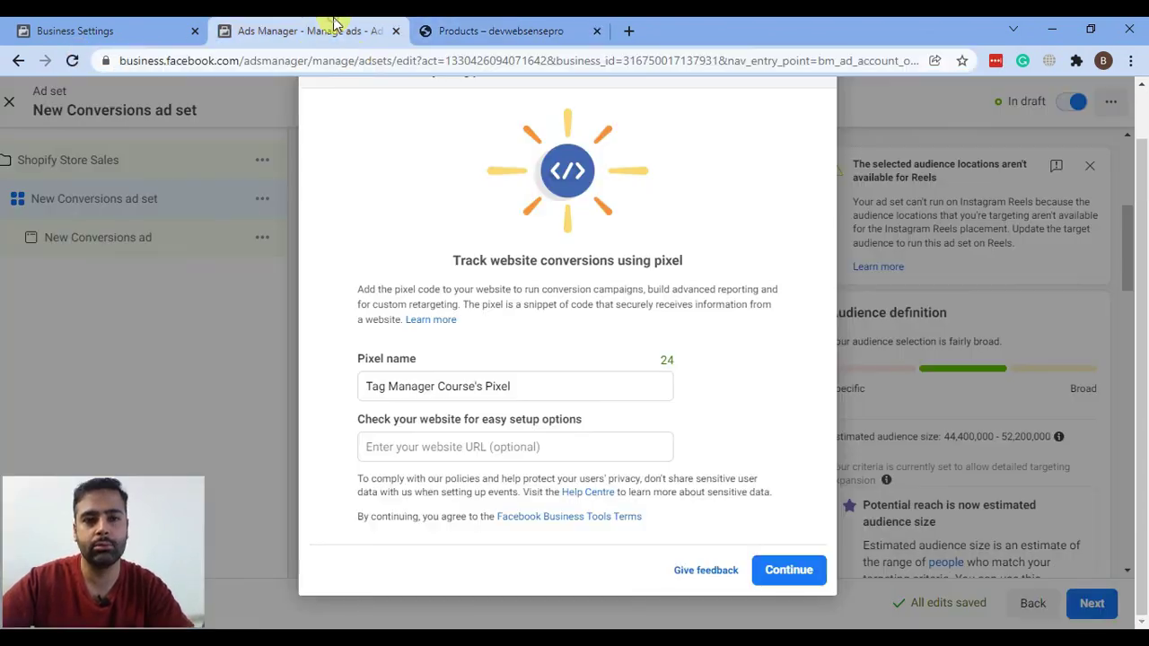
{"action": "left_click", "coordinate": [503, 446]}
{"action": "key", "text": "ctrl+v"}
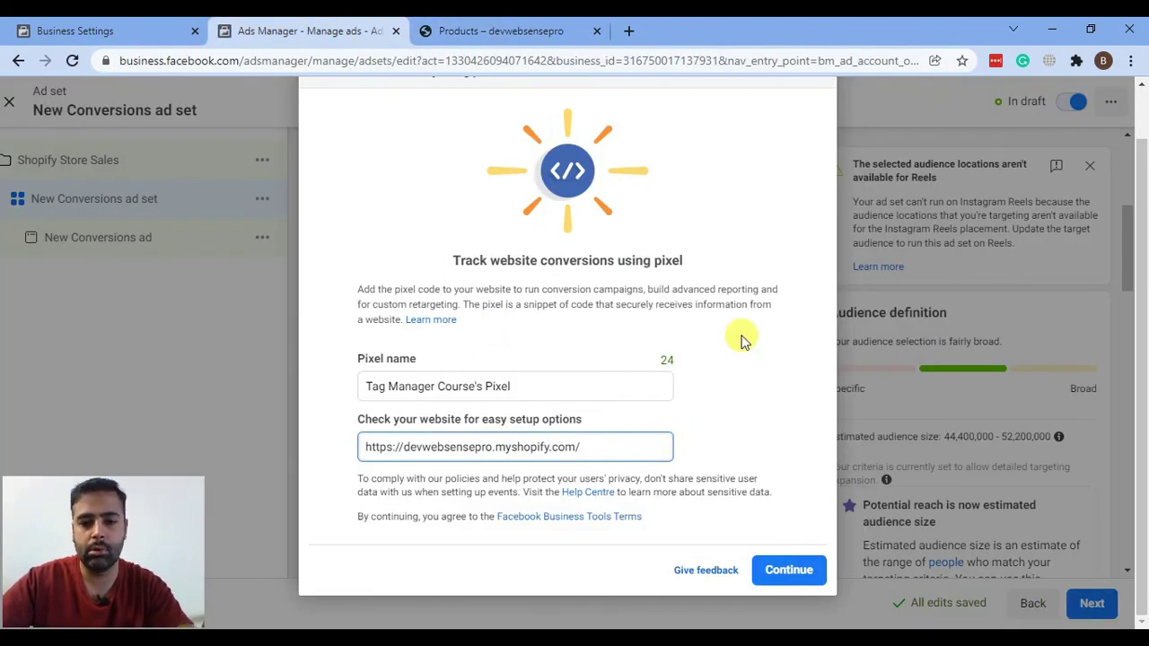
{"action": "left_click", "coordinate": [798, 570]}
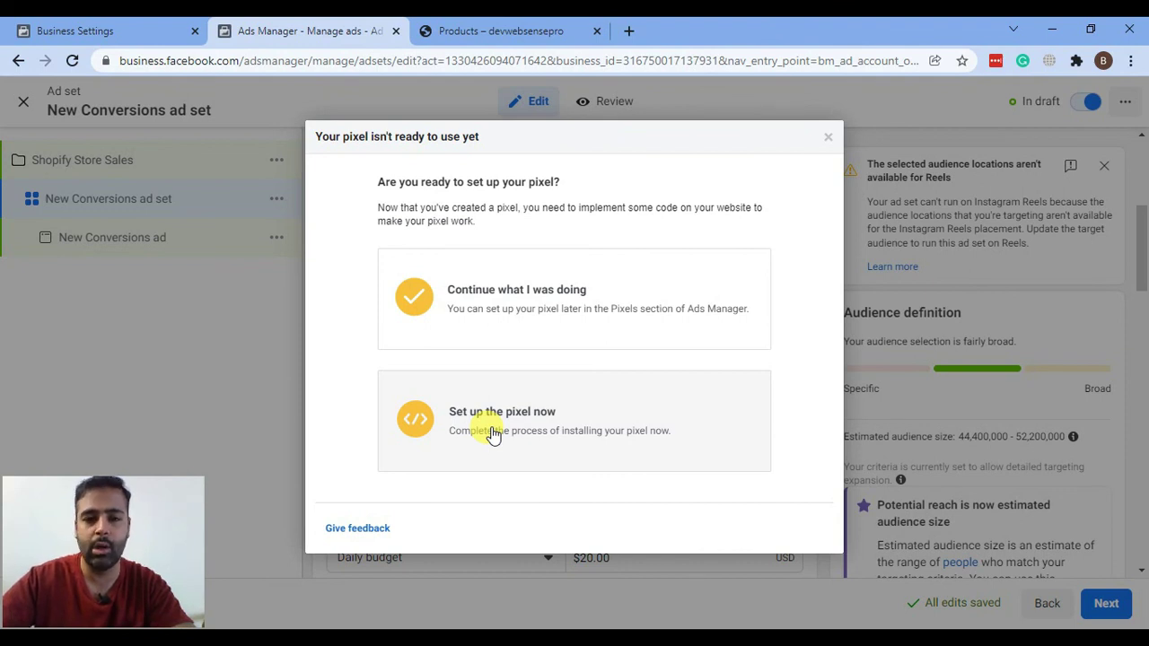
{"action": "left_click", "coordinate": [583, 324]}
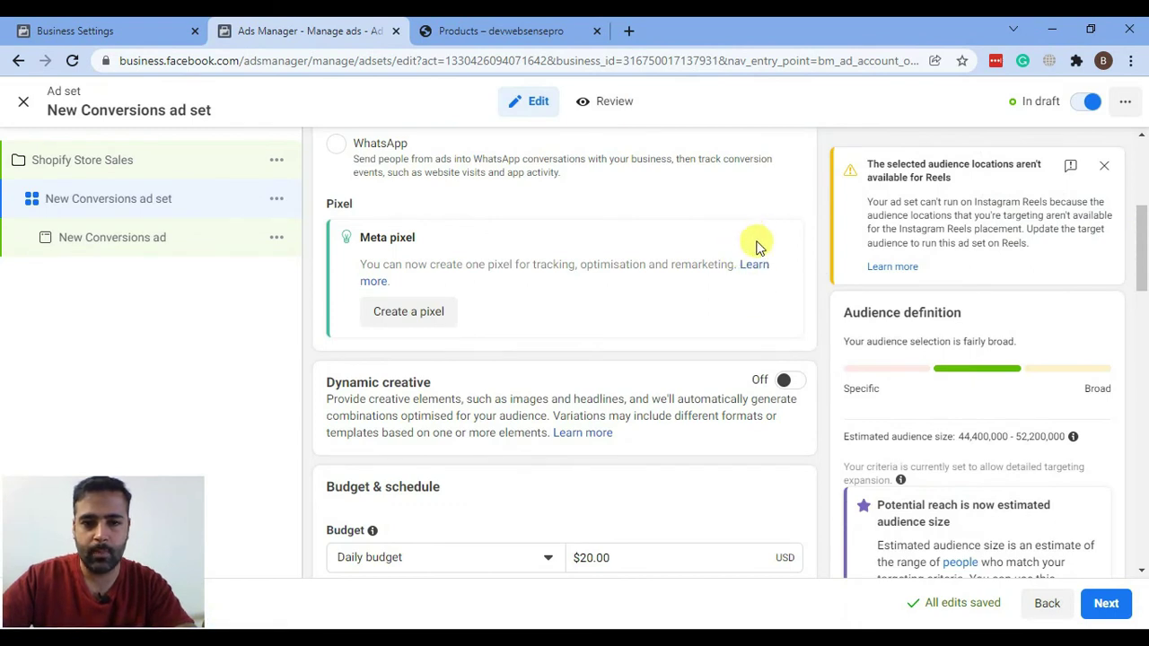
- Review the ad set's budget and schedule settings, including the daily and lifetime budget options and the start date
{"action": "scroll", "coordinate": [757, 238], "scroll_direction": "down", "scroll_amount": 4}
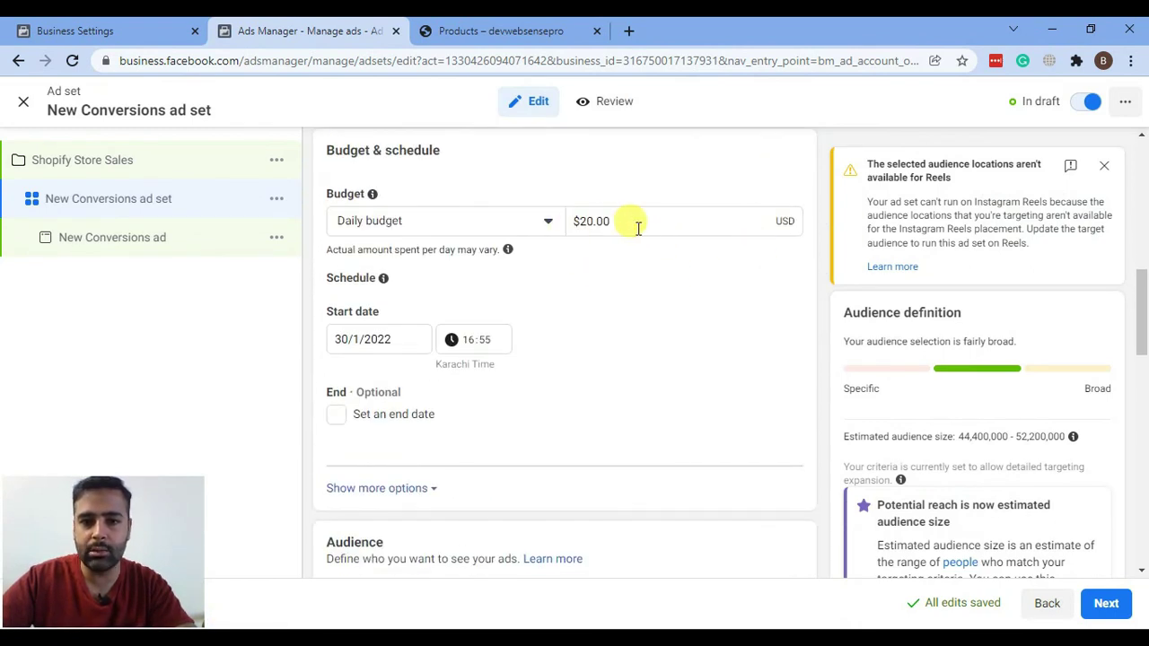
{"action": "left_click_drag", "start_coordinate": [640, 226], "coordinate": [585, 224]}
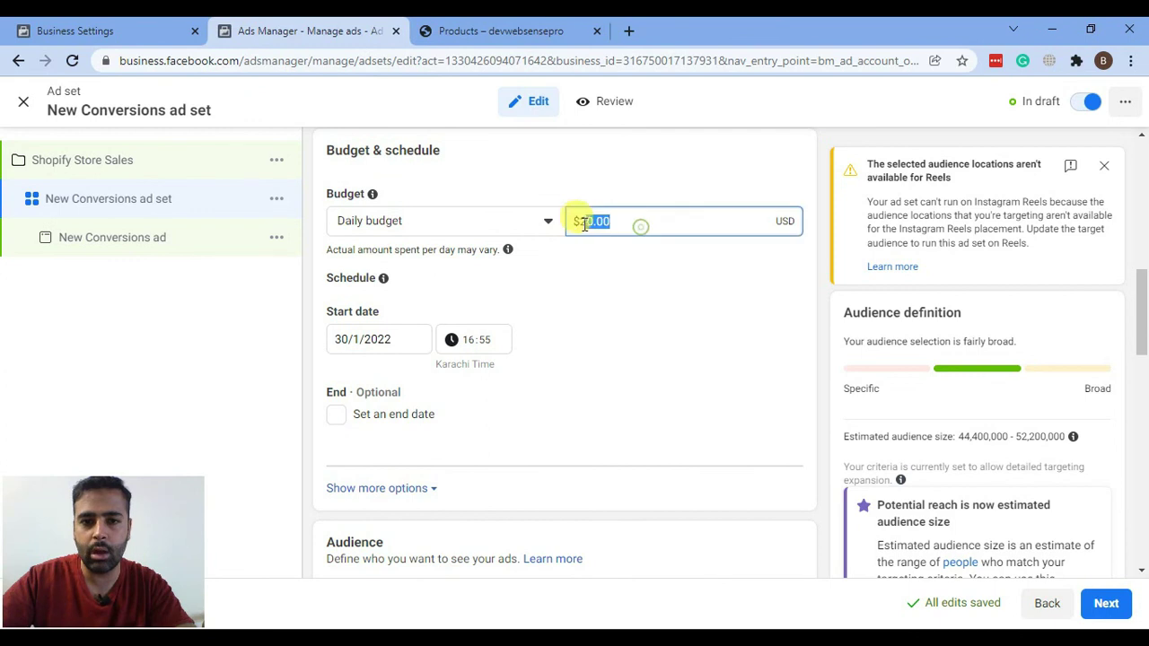
{"action": "left_click", "coordinate": [420, 230]}
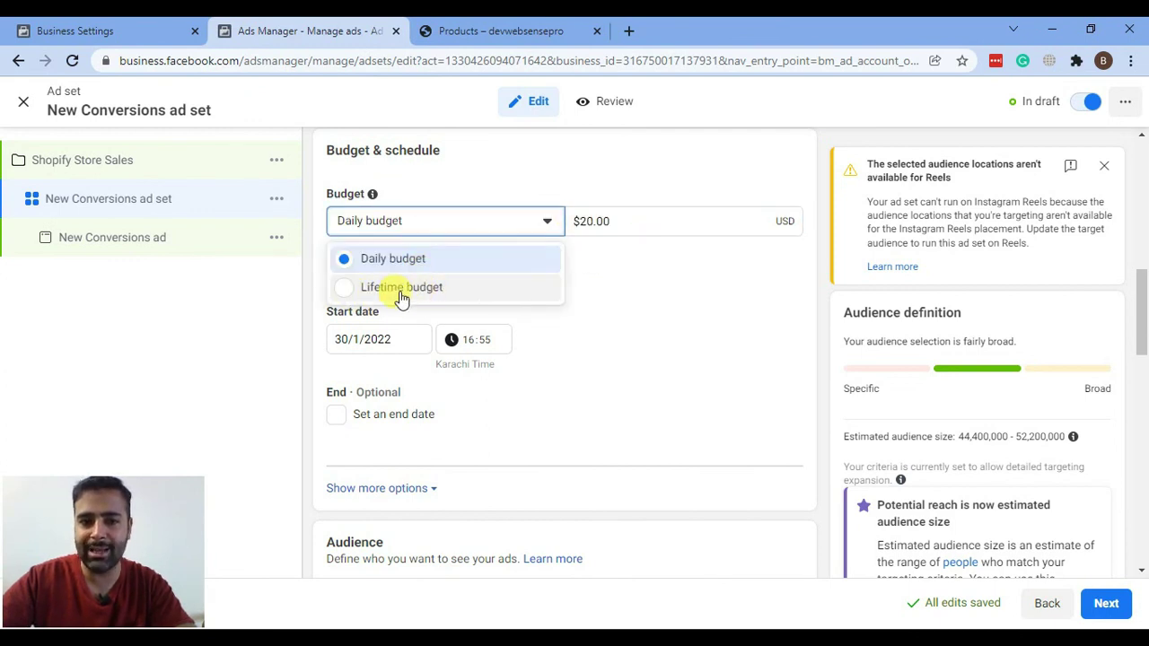
{"action": "left_click", "coordinate": [681, 305]}
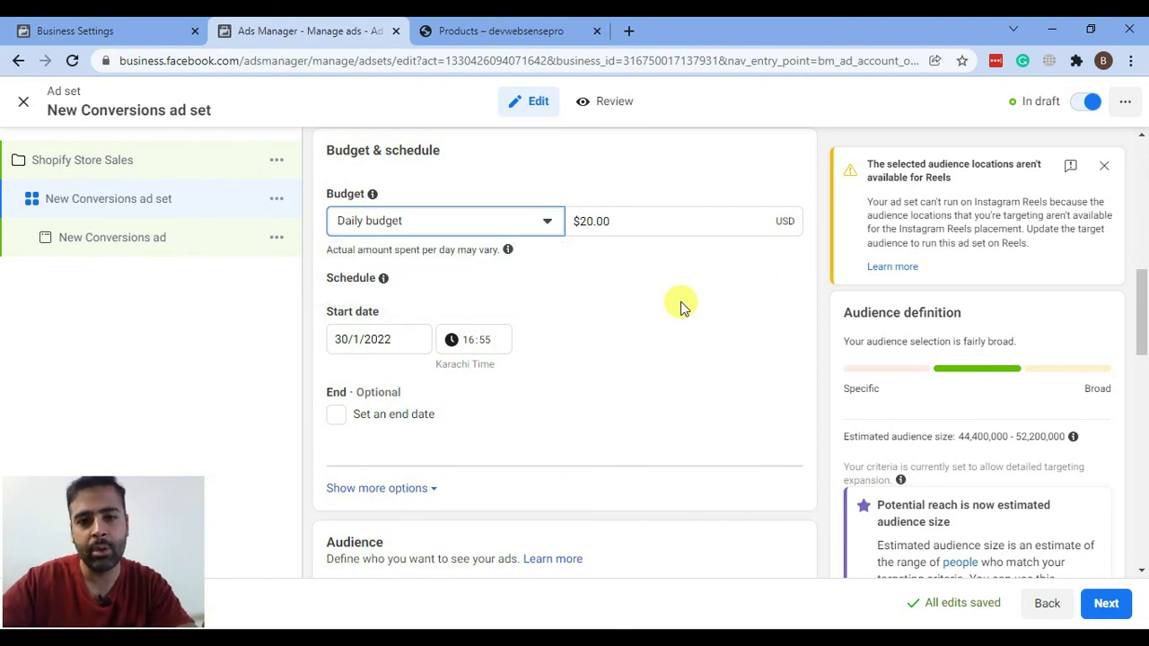
{"action": "left_click", "coordinate": [487, 221]}
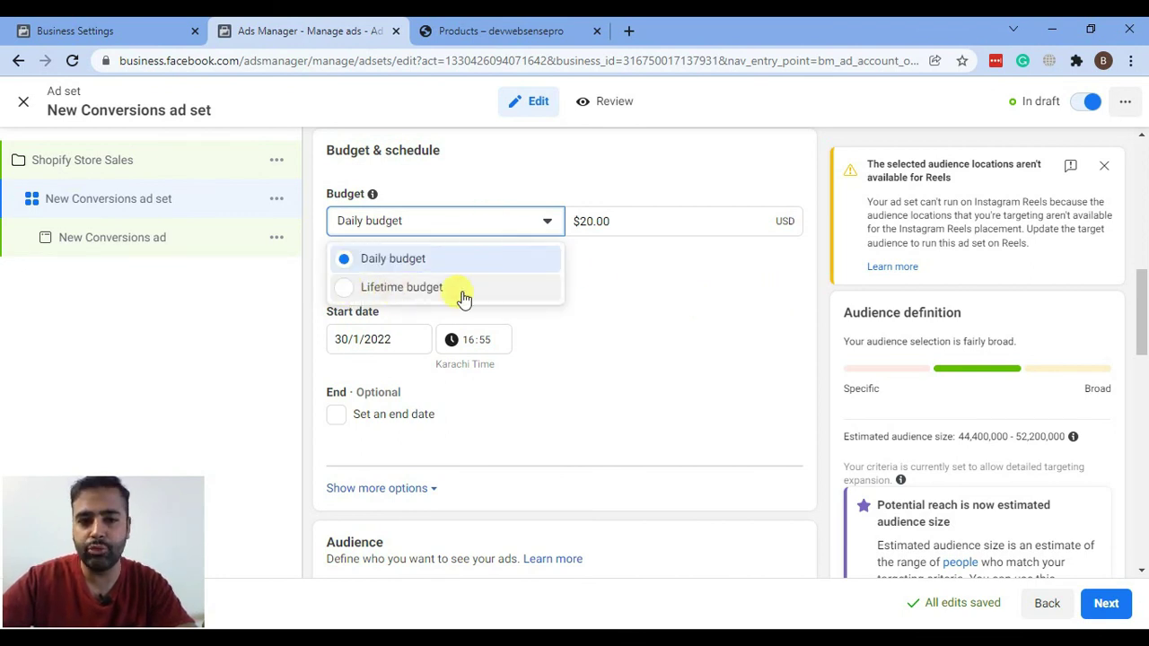
{"action": "left_click", "coordinate": [636, 344]}
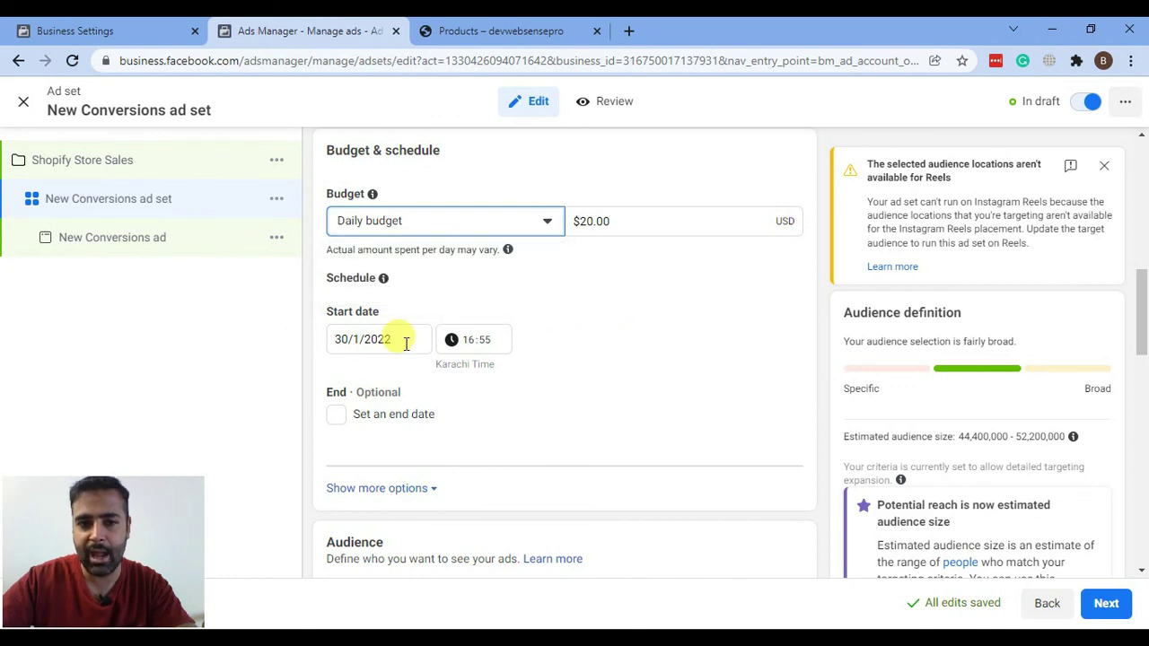
{"action": "left_click_drag", "start_coordinate": [403, 341], "coordinate": [367, 355]}
{"action": "left_click", "coordinate": [603, 359]}
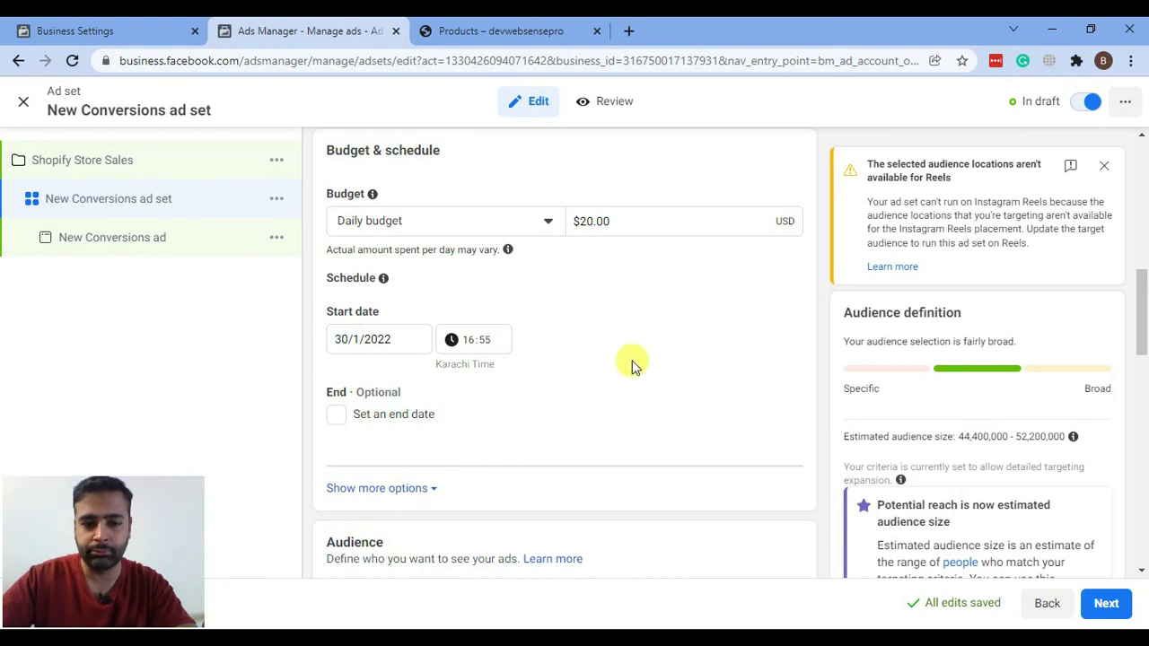
- Review the ad set's audience settings and open the Locations targeting for editing
{"action": "scroll", "coordinate": [611, 369], "scroll_direction": "down", "scroll_amount": 2}
{"action": "scroll", "coordinate": [698, 252], "scroll_direction": "down", "scroll_amount": 2}
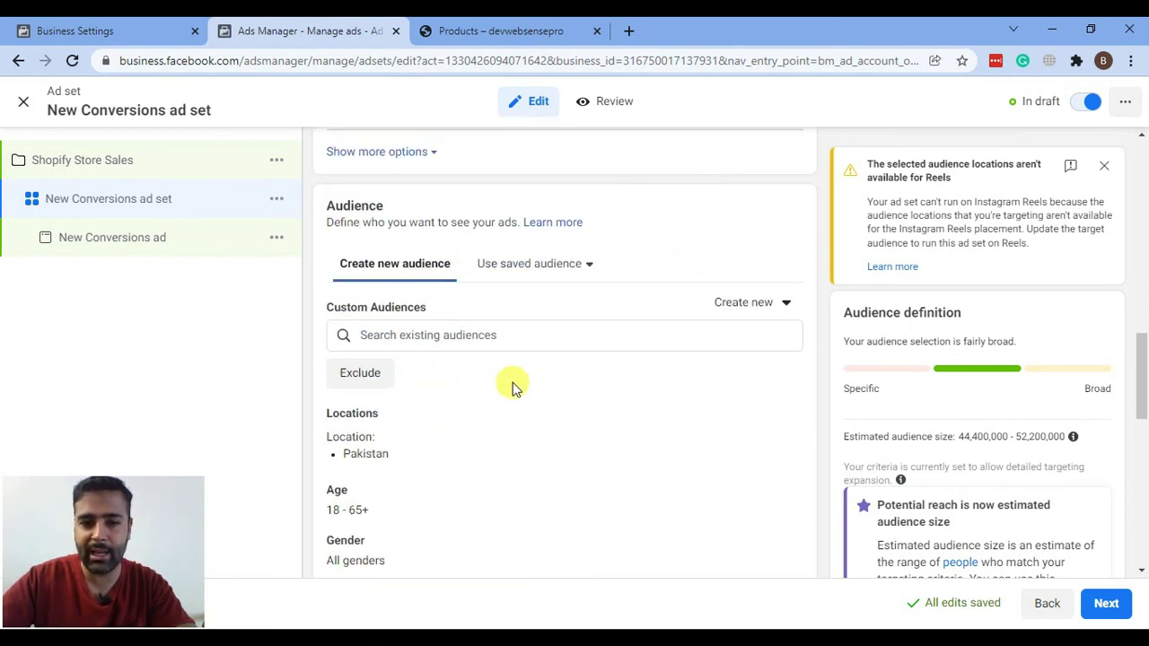
{"action": "scroll", "coordinate": [592, 257], "scroll_direction": "down", "scroll_amount": 2}
{"action": "scroll", "coordinate": [592, 257], "scroll_direction": "up", "scroll_amount": 2}
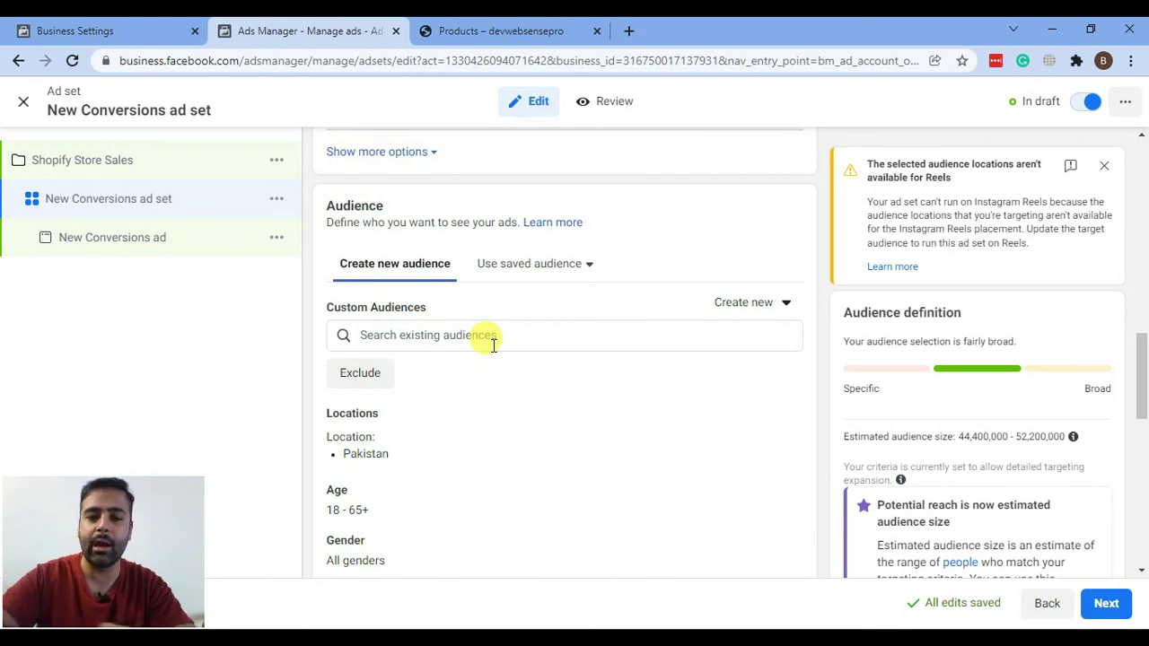
{"action": "scroll", "coordinate": [683, 251], "scroll_direction": "down", "scroll_amount": 2}
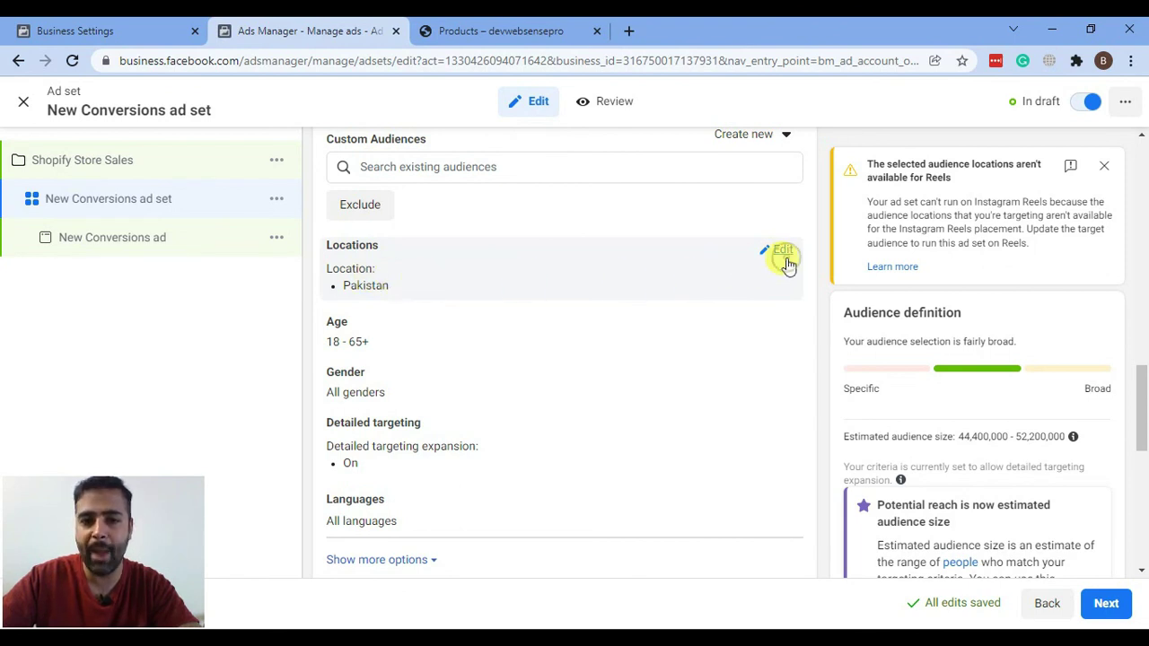
{"action": "left_click", "coordinate": [783, 252]}
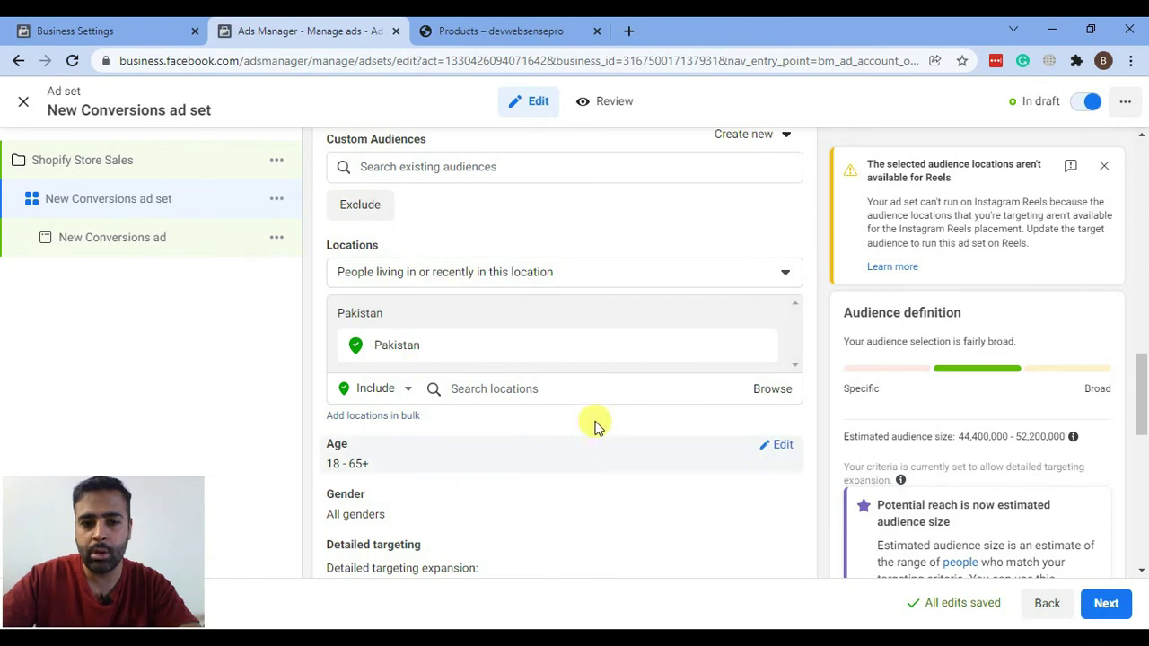
{"action": "scroll", "coordinate": [595, 427], "scroll_direction": "down", "scroll_amount": 2}
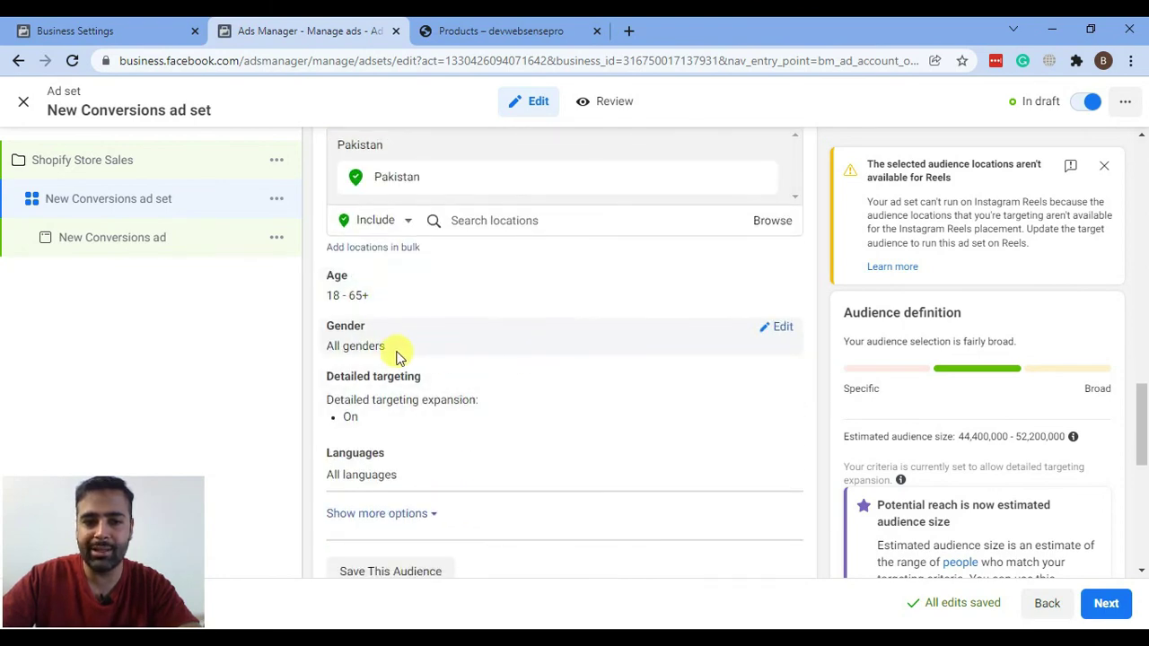
- Check the ad set's placements and its optimisation and delivery settings, and continue to the New Conversions ad
{"action": "scroll", "coordinate": [557, 377], "scroll_direction": "down", "scroll_amount": 2}
{"action": "scroll", "coordinate": [611, 278], "scroll_direction": "down", "scroll_amount": 4}
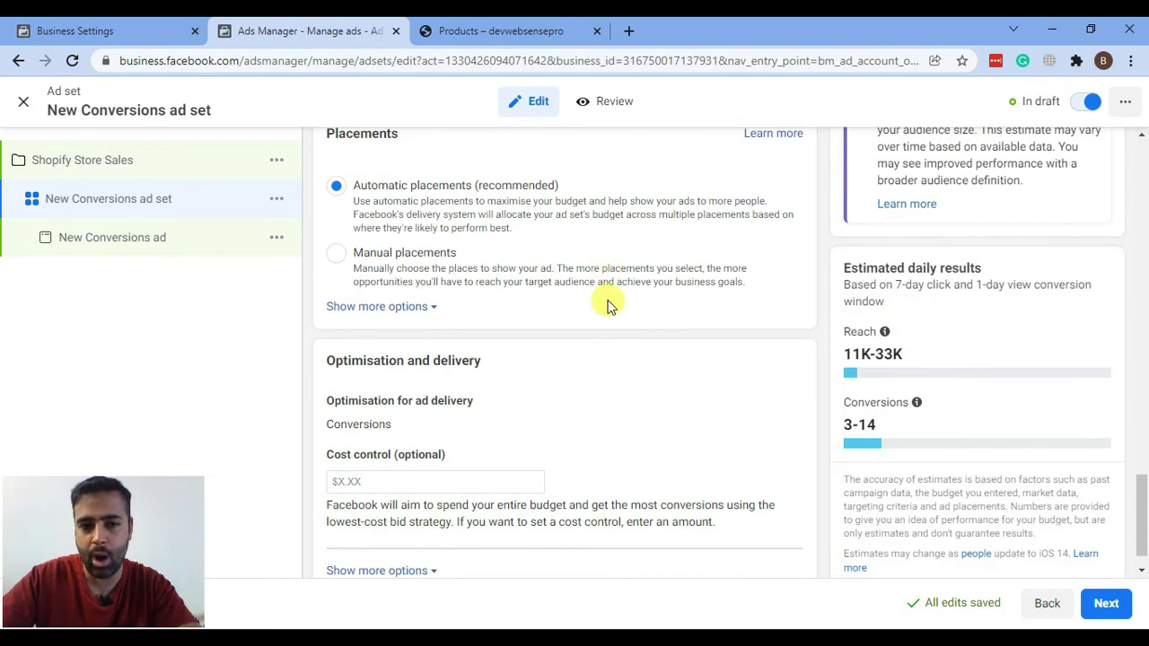
{"action": "scroll", "coordinate": [633, 309], "scroll_direction": "down", "scroll_amount": 1}
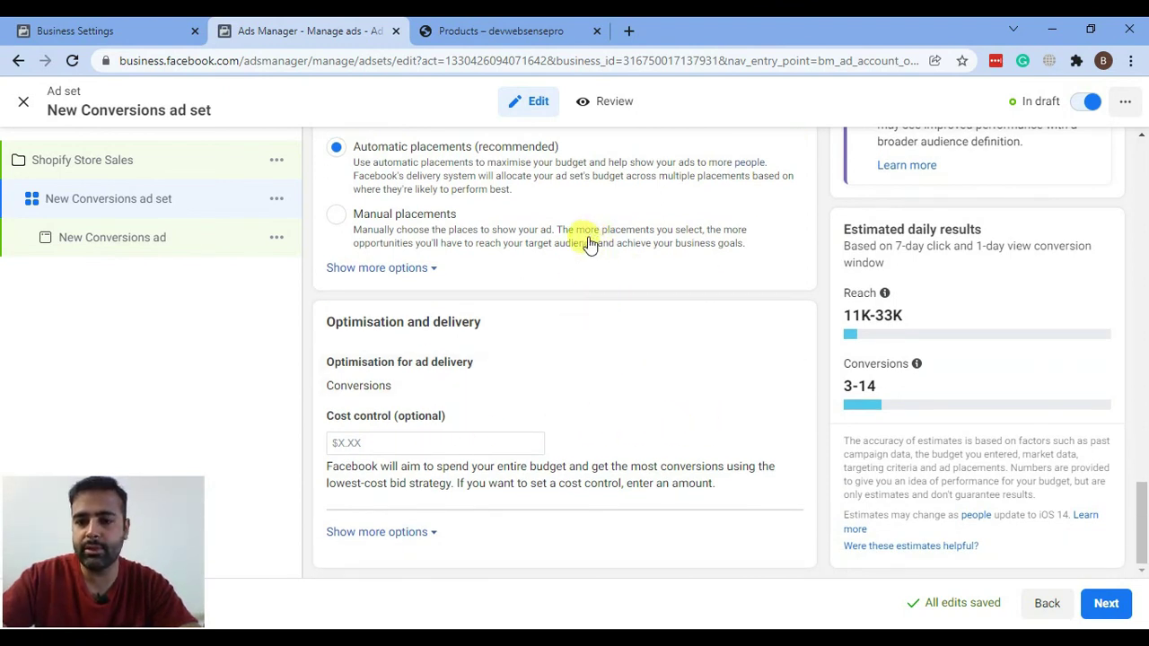
{"action": "left_click", "coordinate": [1105, 605]}
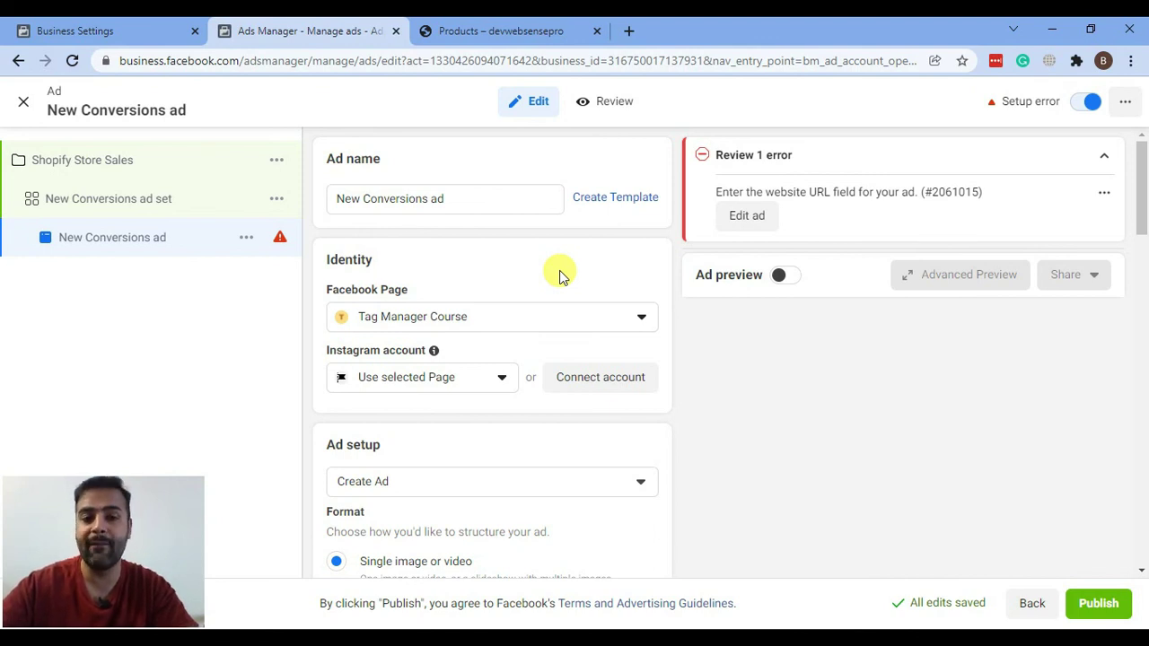
- Review the ad's identity, format choices and ad creative fields
{"action": "scroll", "coordinate": [577, 239], "scroll_direction": "down", "scroll_amount": 2}
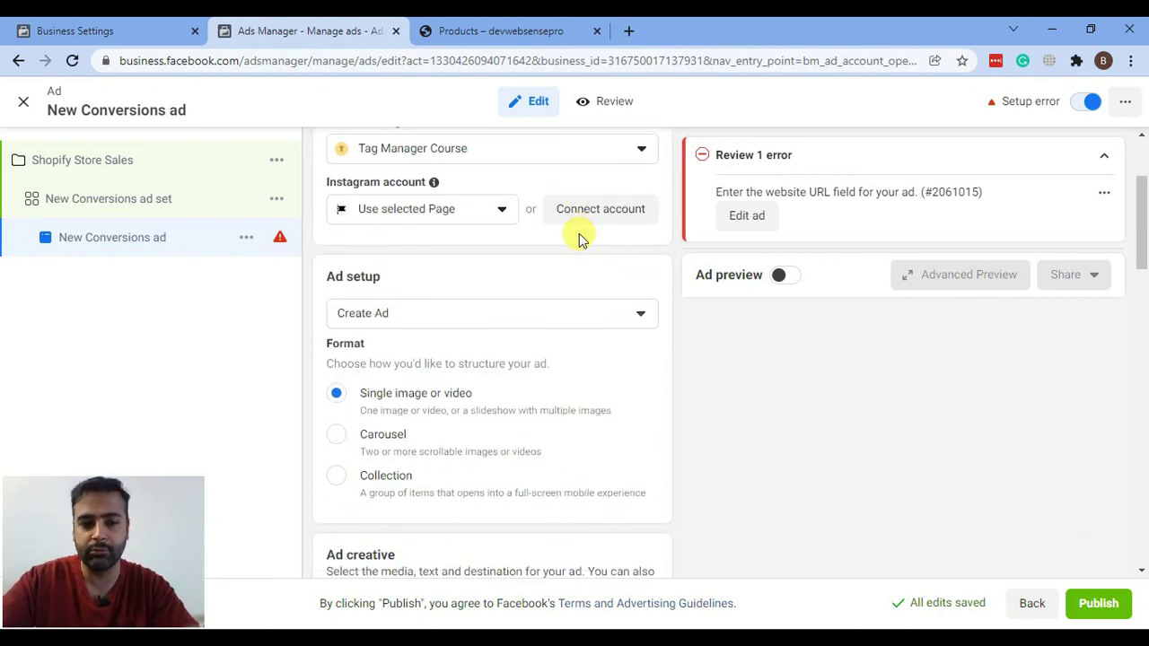
{"action": "scroll", "coordinate": [578, 239], "scroll_direction": "down", "scroll_amount": 2}
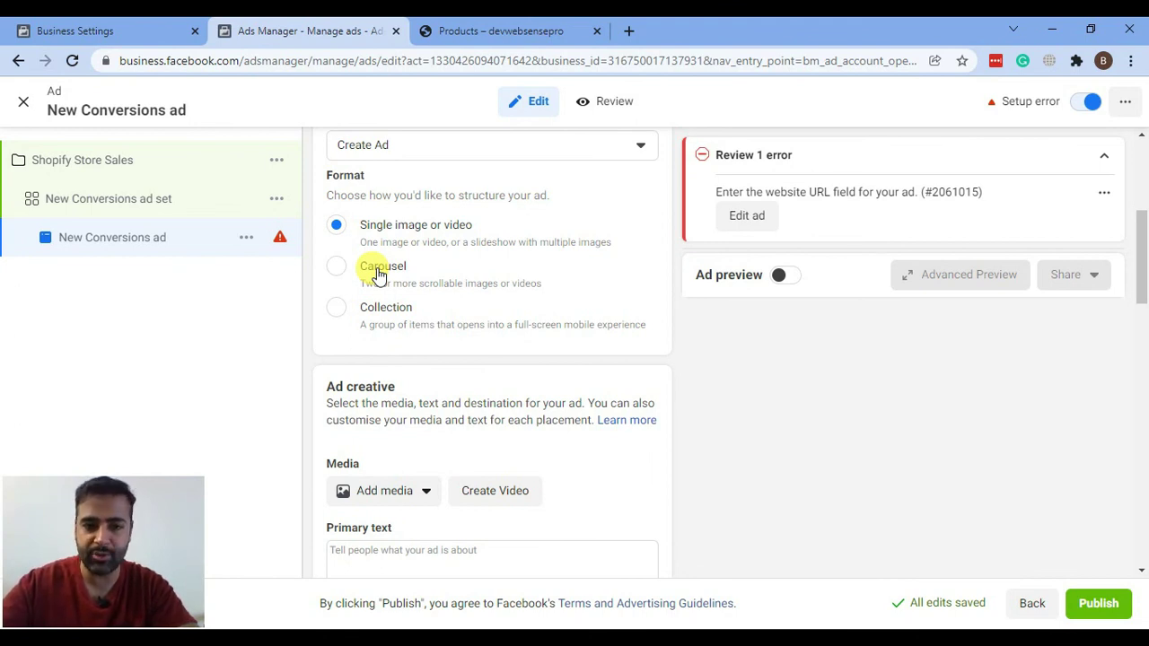
{"action": "scroll", "coordinate": [579, 258], "scroll_direction": "down", "scroll_amount": 1}
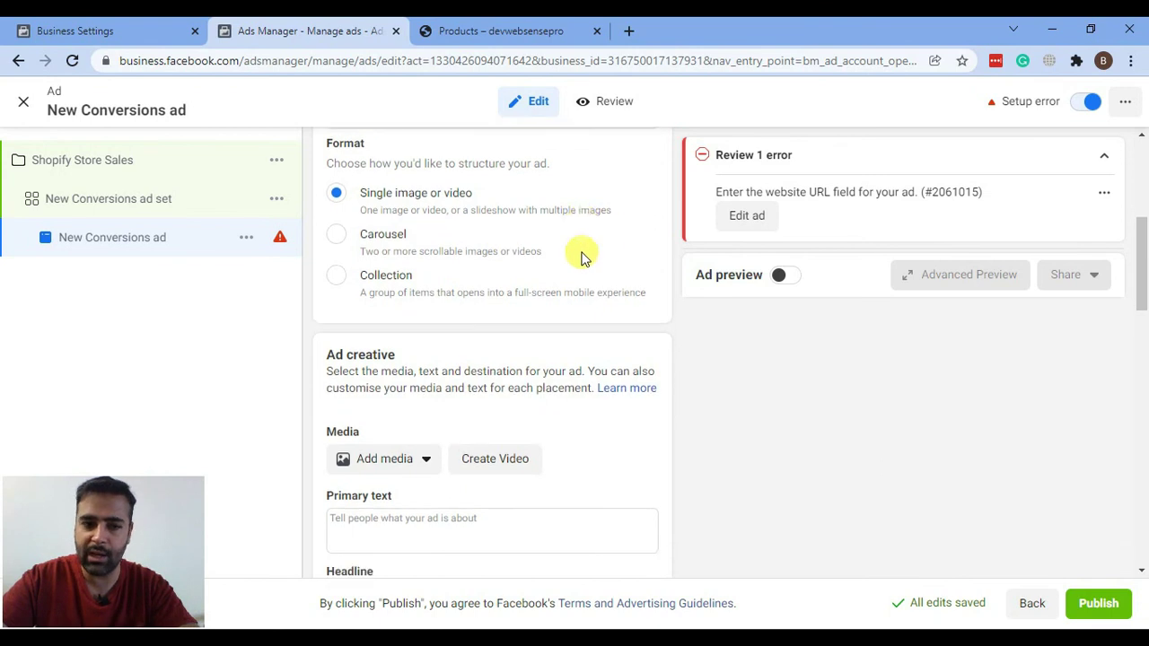
{"action": "scroll", "coordinate": [581, 258], "scroll_direction": "down", "scroll_amount": 3}
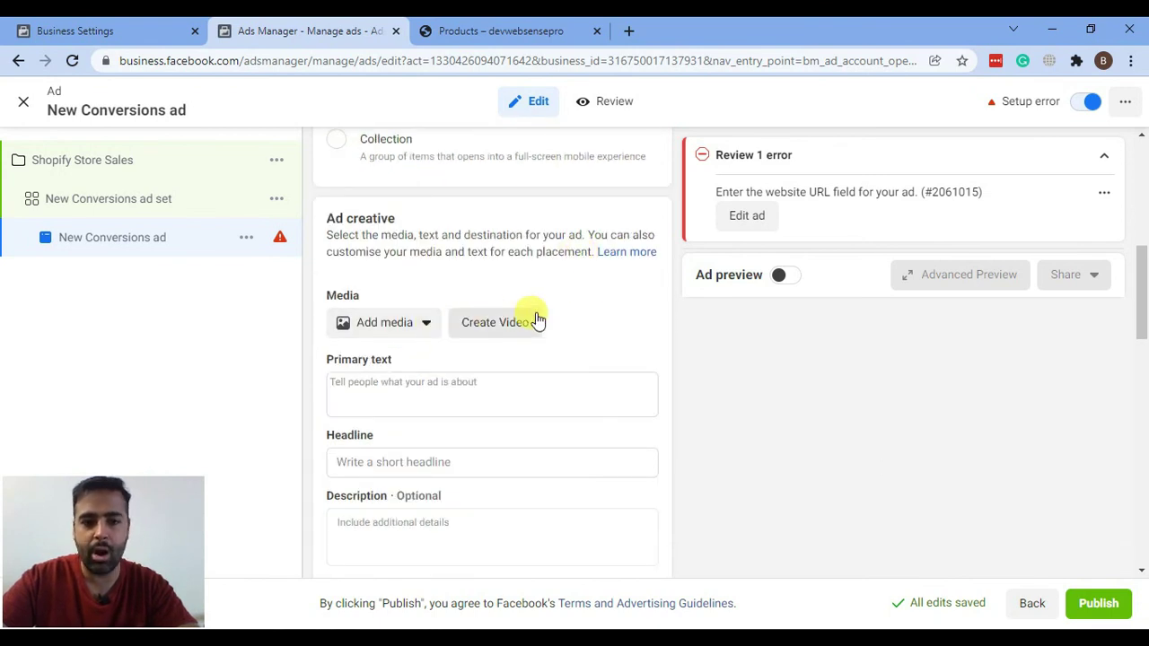
- Open the Black Plain Tshirt product in the Shopify store and save its picture to the Desktop as plain-tshirt
{"action": "left_click", "coordinate": [500, 31]}
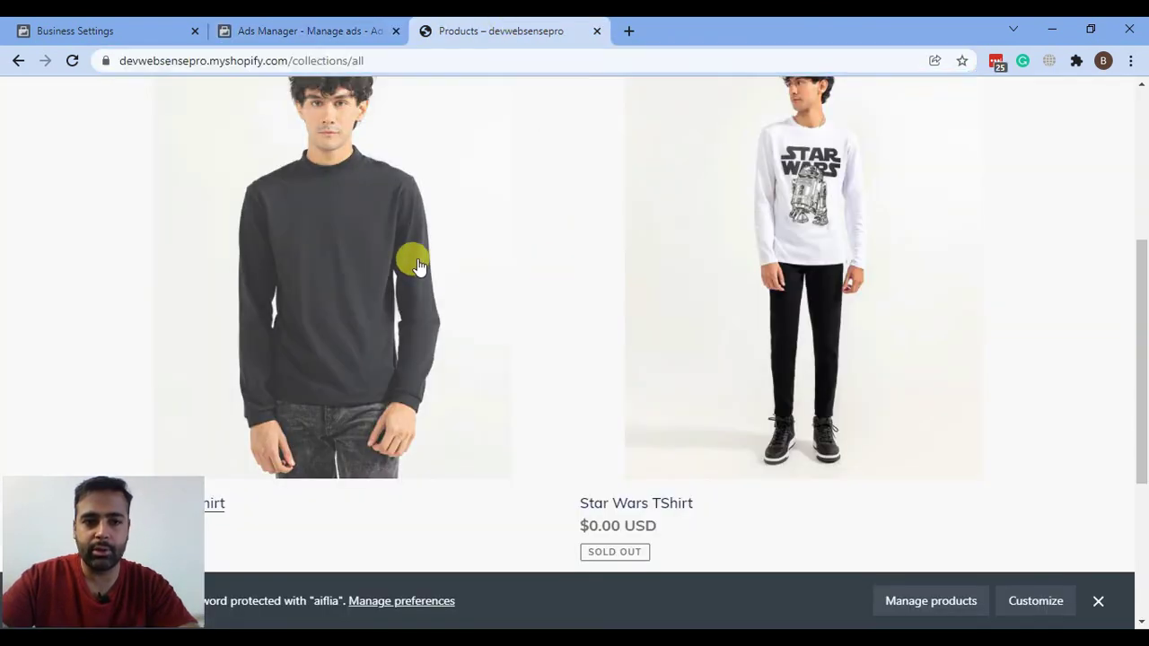
{"action": "right_click", "coordinate": [417, 262]}
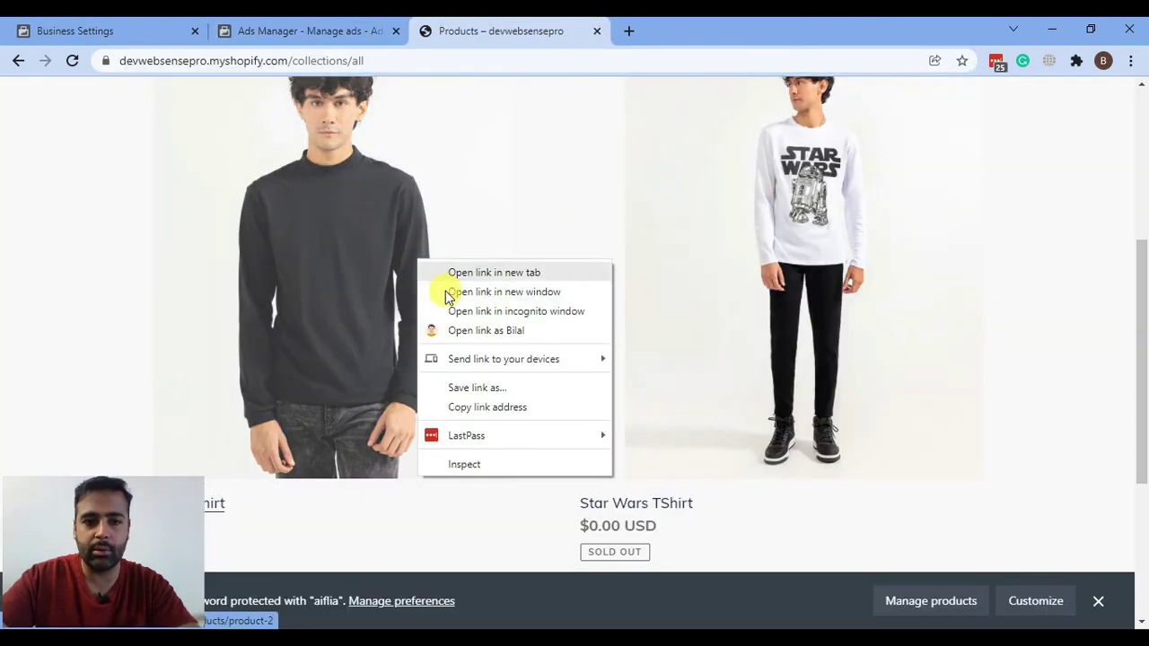
{"action": "left_click", "coordinate": [350, 270]}
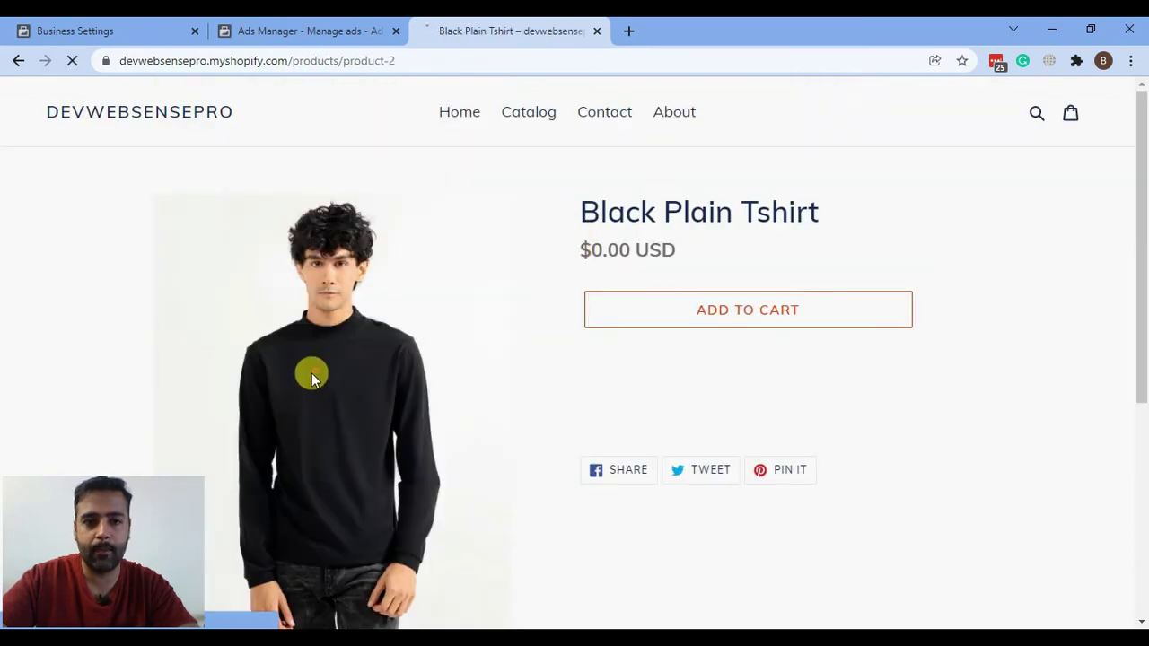
{"action": "right_click", "coordinate": [315, 377]}
{"action": "left_click", "coordinate": [344, 405]}
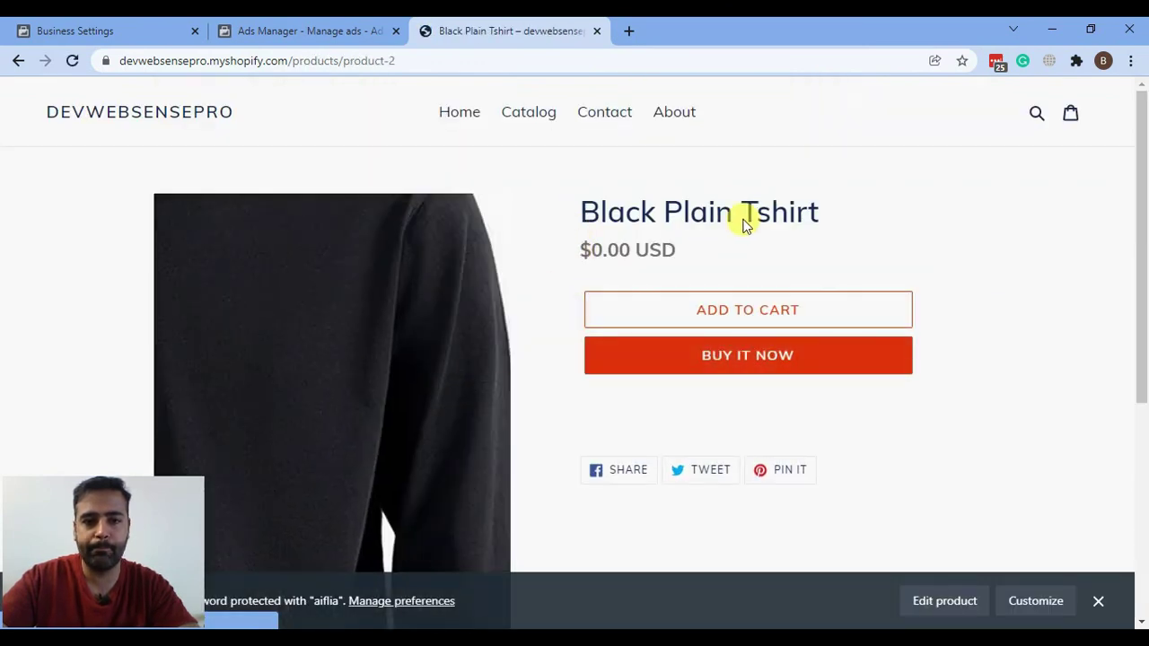
{"action": "type", "text": "plai"}
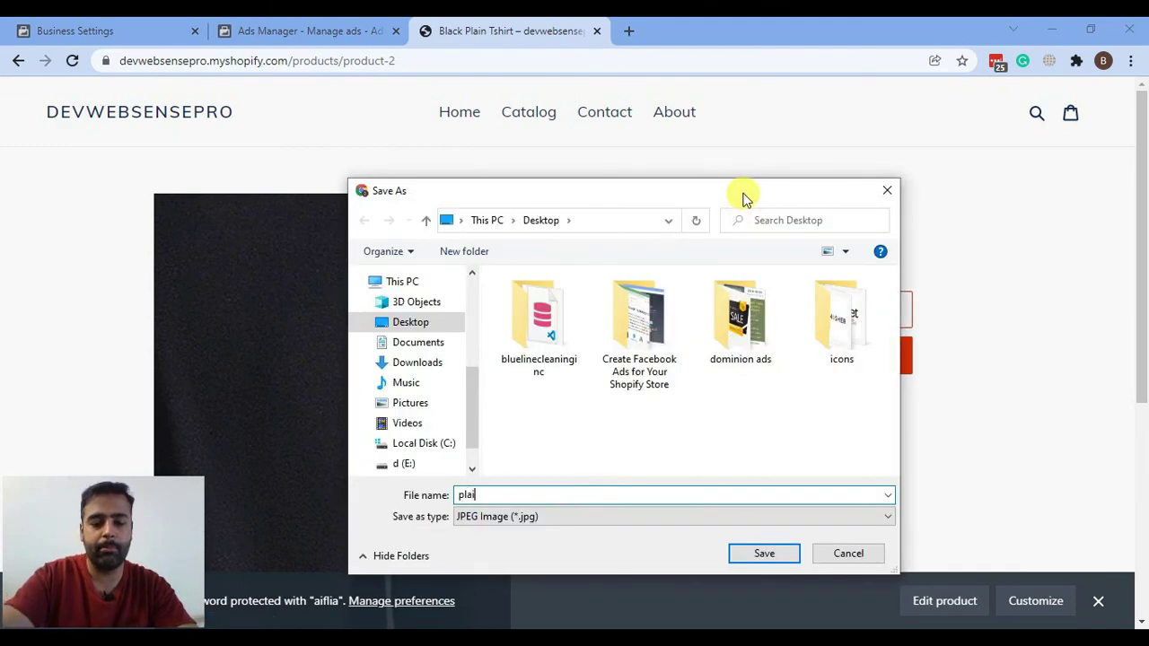
{"action": "type", "text": "n-tshirt"}
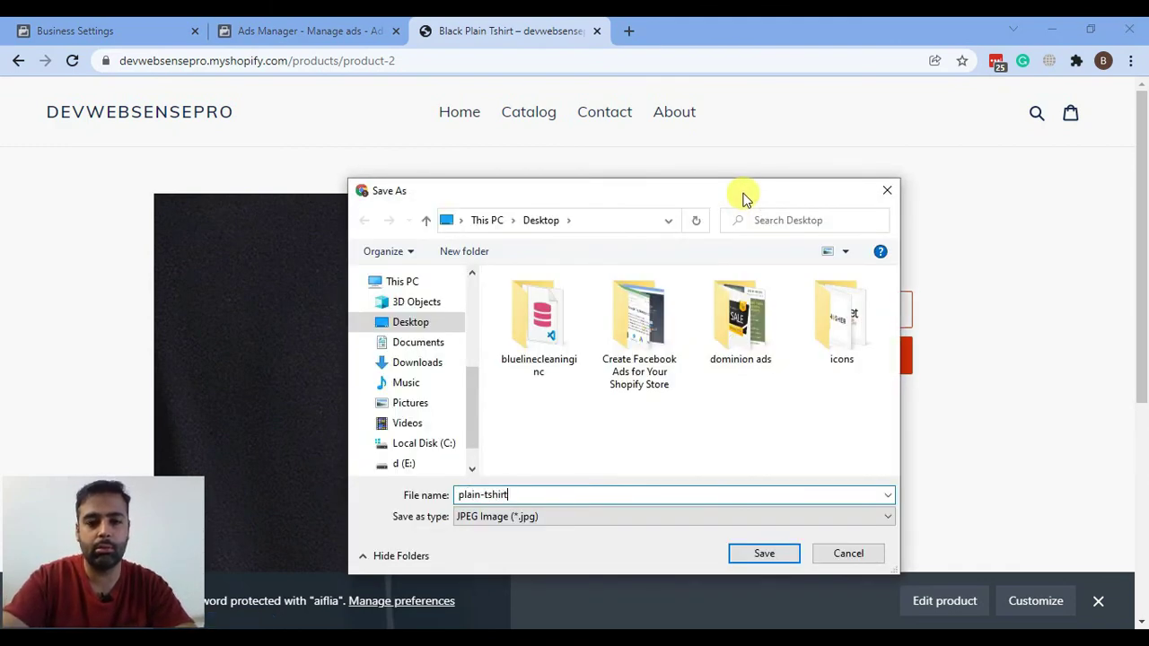
{"action": "key", "text": "Return"}
- Return to Ads Manager and upload plain-tshirt.jpg from the Desktop as an image for the ad's media
{"action": "left_click", "coordinate": [321, 29]}
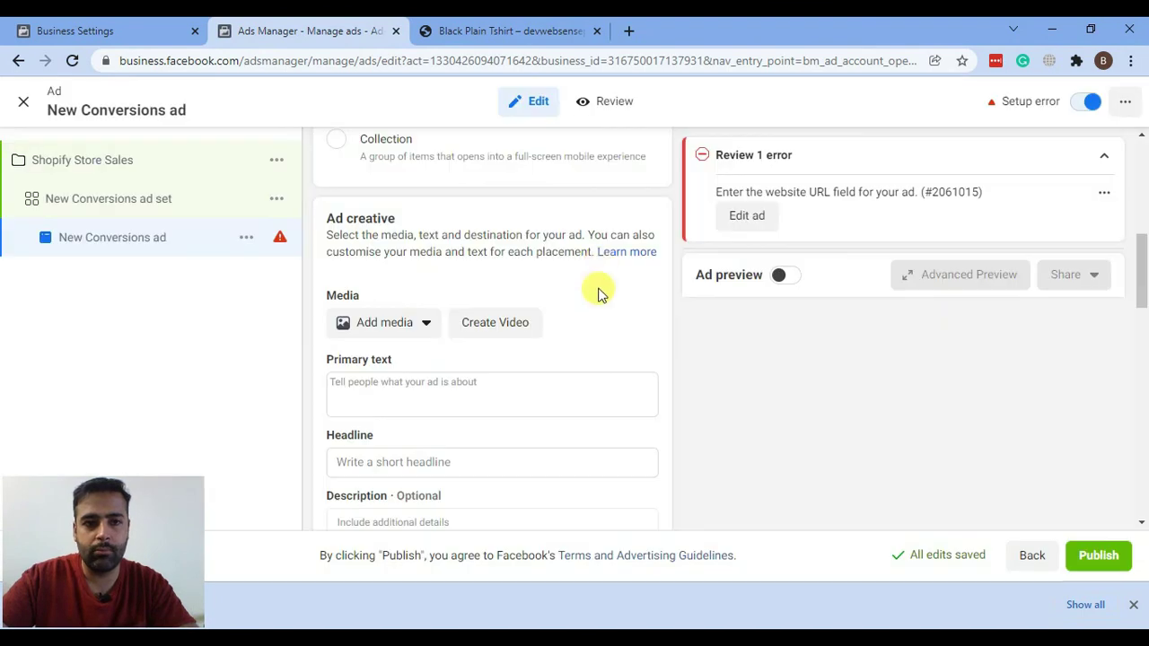
{"action": "left_click", "coordinate": [429, 325]}
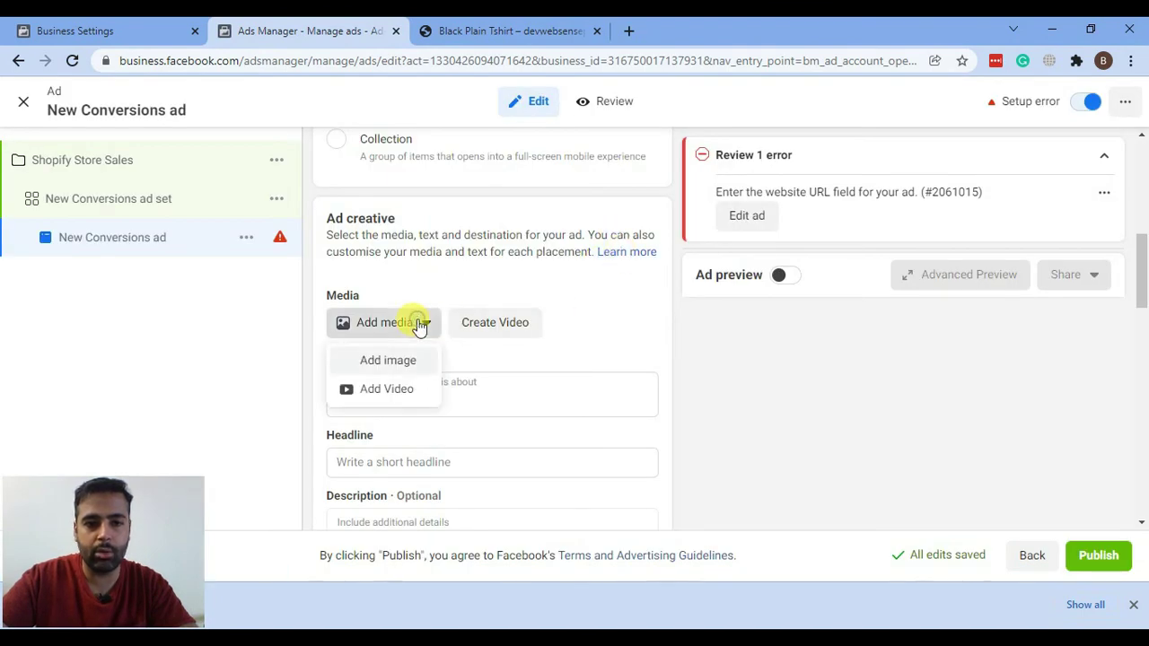
{"action": "left_click", "coordinate": [398, 370]}
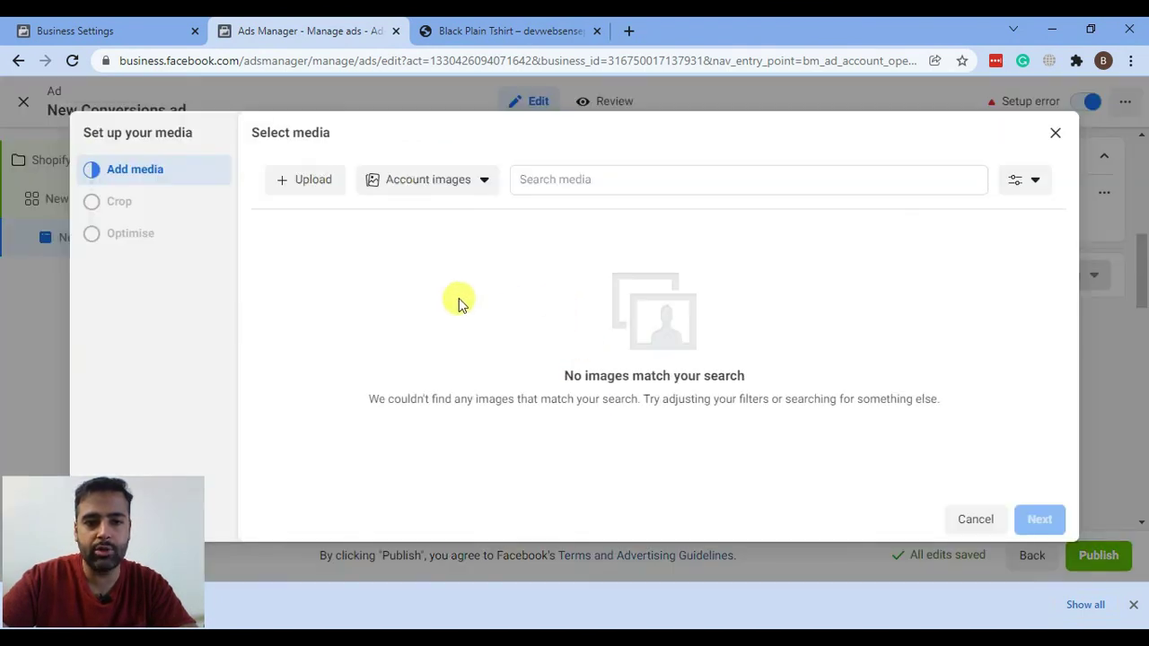
{"action": "left_click", "coordinate": [291, 186]}
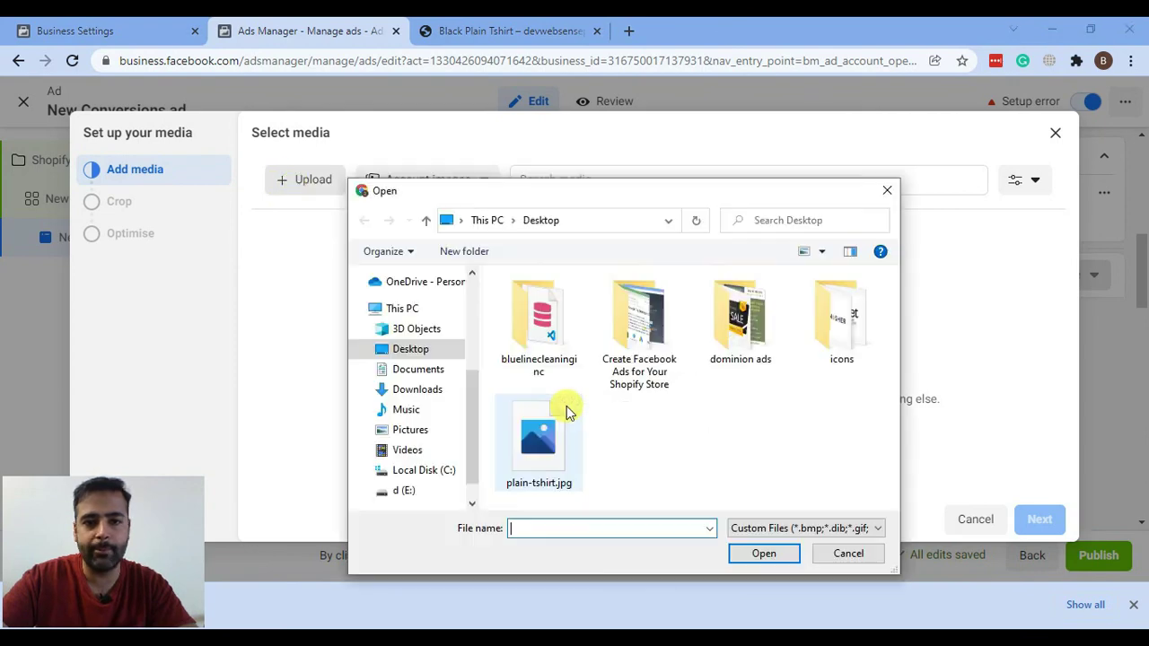
{"action": "left_click", "coordinate": [514, 422]}
{"action": "double_click", "coordinate": [515, 422]}
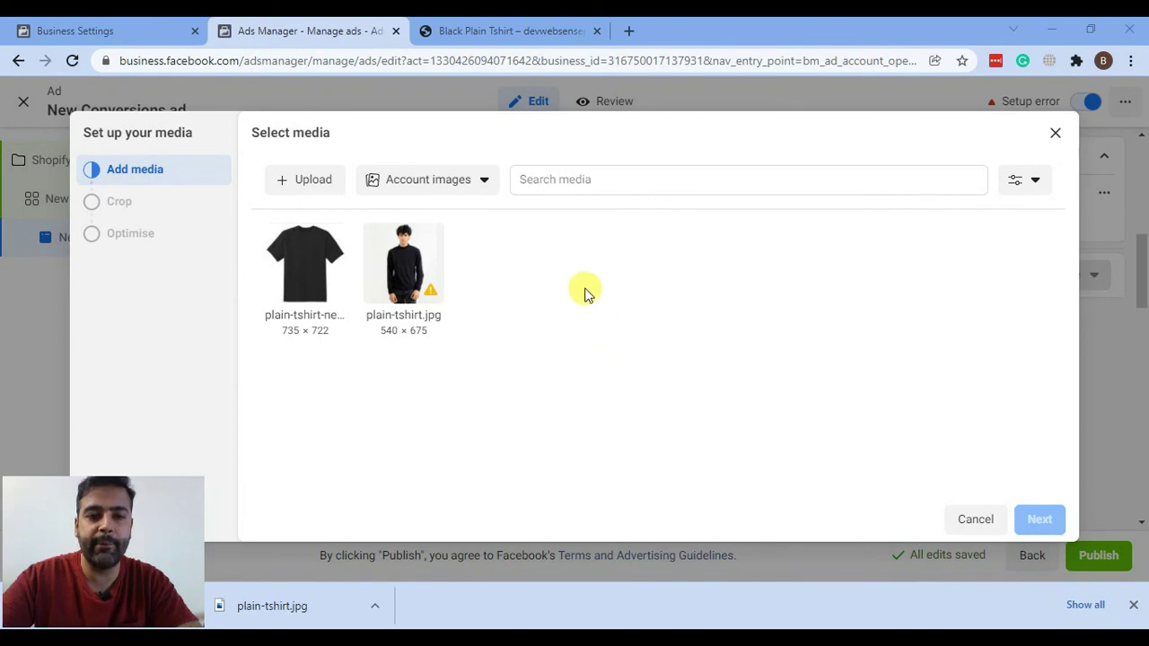
- Use the 735 × 722 black T-shirt image for the ad, keeping the original crops for all placements and enhancements allowed
{"action": "left_click", "coordinate": [299, 250]}
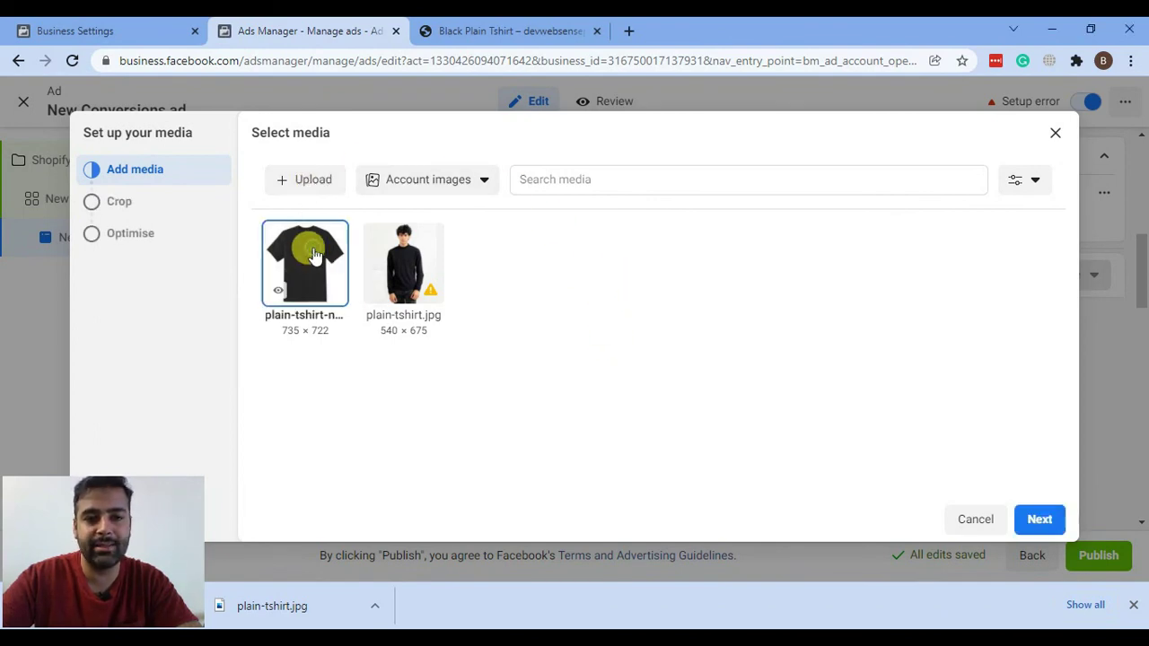
{"action": "left_click", "coordinate": [1040, 525]}
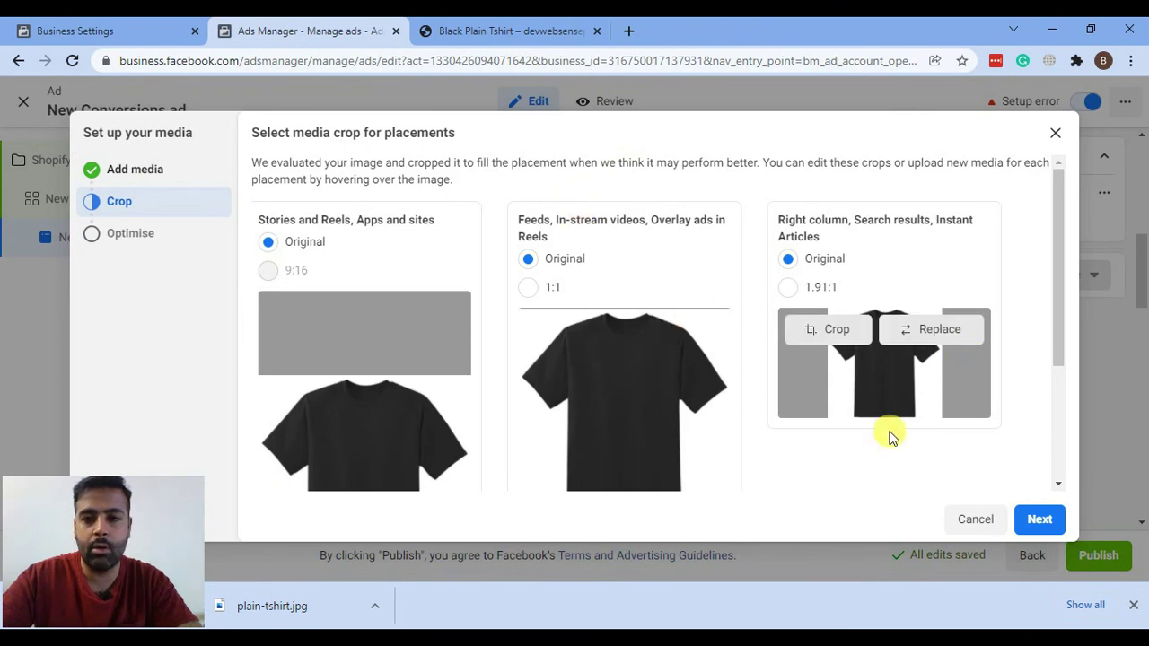
{"action": "scroll", "coordinate": [403, 300], "scroll_direction": "down", "scroll_amount": 3}
{"action": "scroll", "coordinate": [392, 252], "scroll_direction": "up", "scroll_amount": 3}
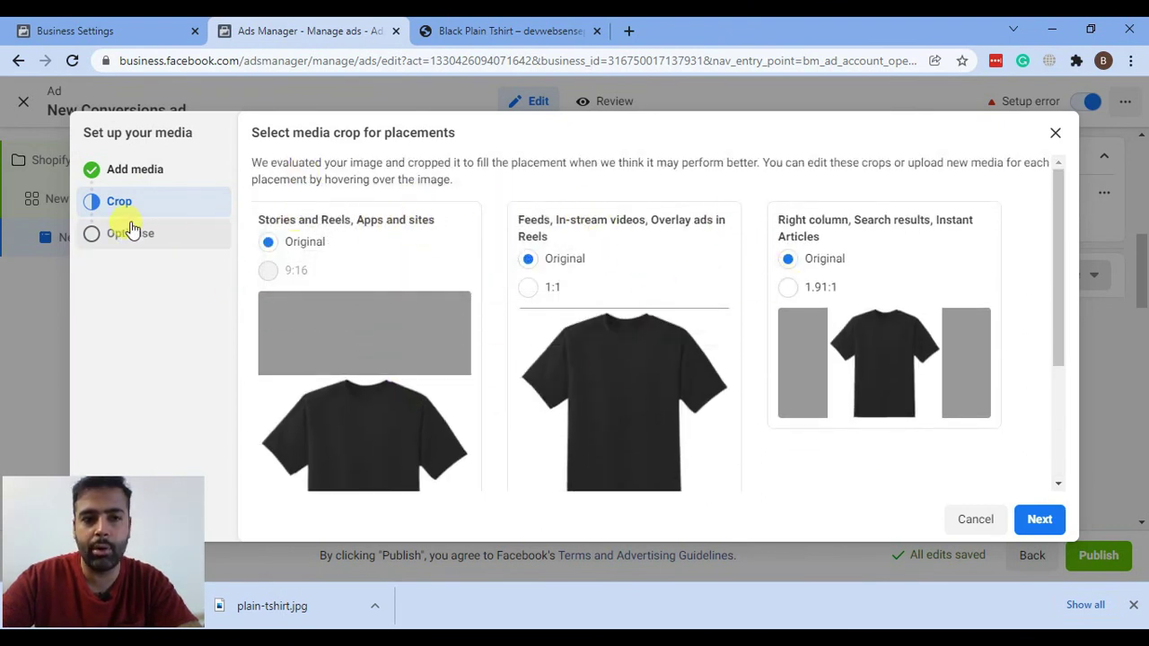
{"action": "left_click", "coordinate": [1040, 520]}
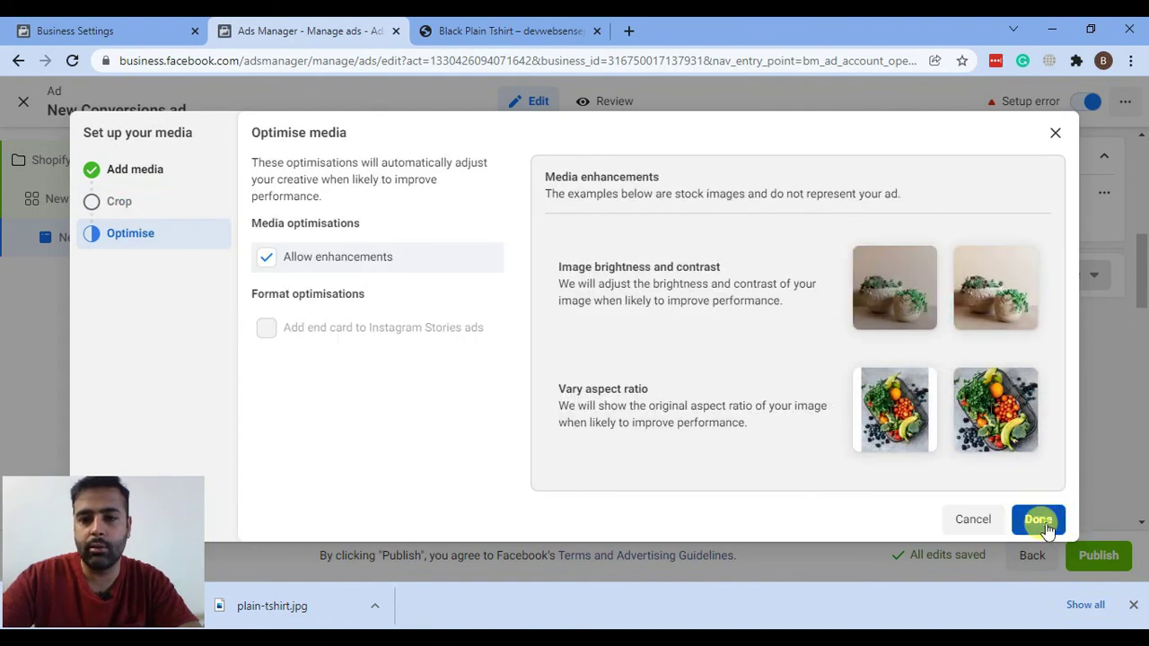
{"action": "key", "text": "Return"}
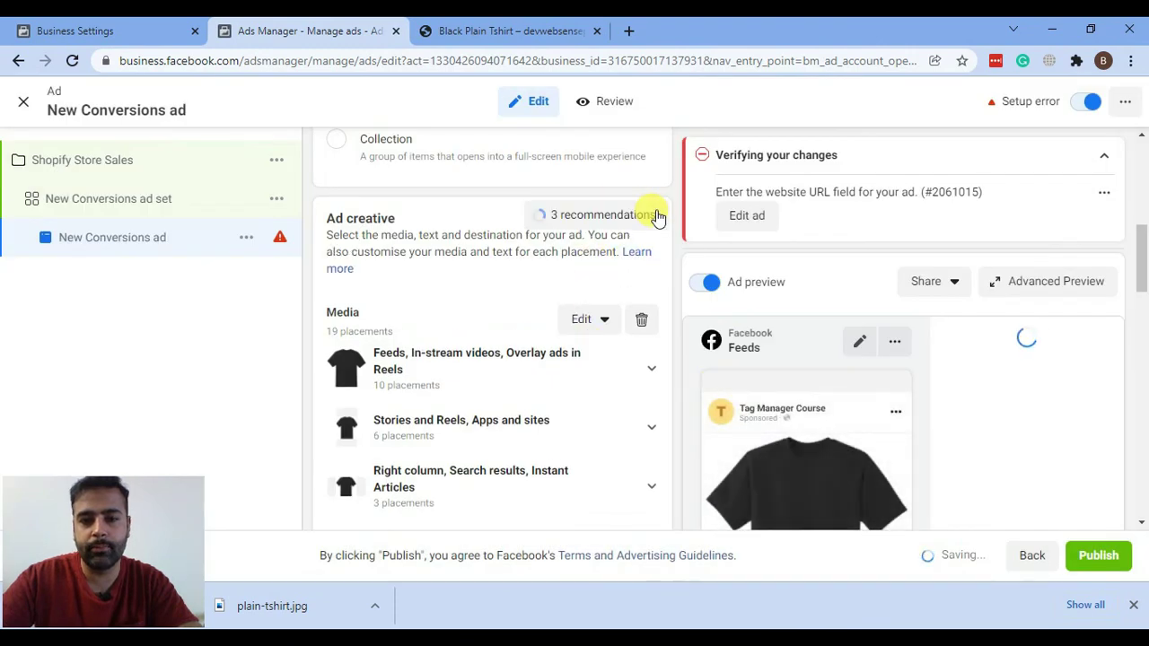
- Set the ad's primary text to "Buy Tshirt only for 20$"
{"action": "scroll", "coordinate": [658, 225], "scroll_direction": "down", "scroll_amount": 2}
{"action": "scroll", "coordinate": [658, 224], "scroll_direction": "down", "scroll_amount": 2}
{"action": "left_click", "coordinate": [438, 231]}
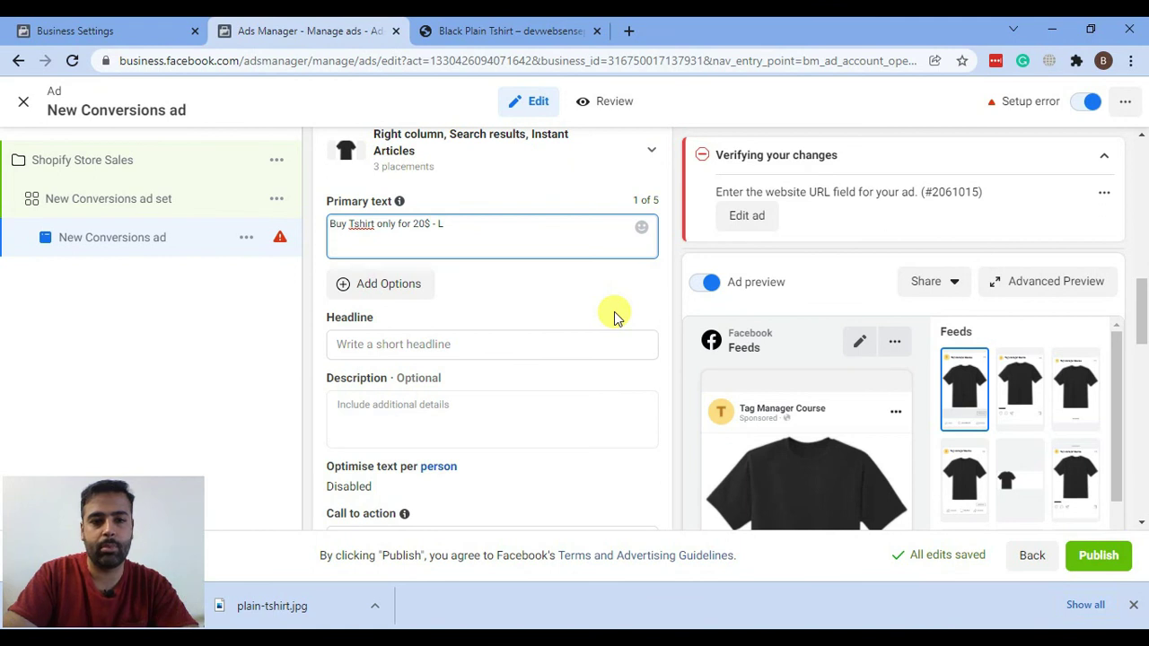
{"action": "key", "text": "BackSpace"}
{"action": "key", "text": "BackSpace"}
{"action": "key", "text": "BackSpace"}
{"action": "key", "text": "BackSpace"}
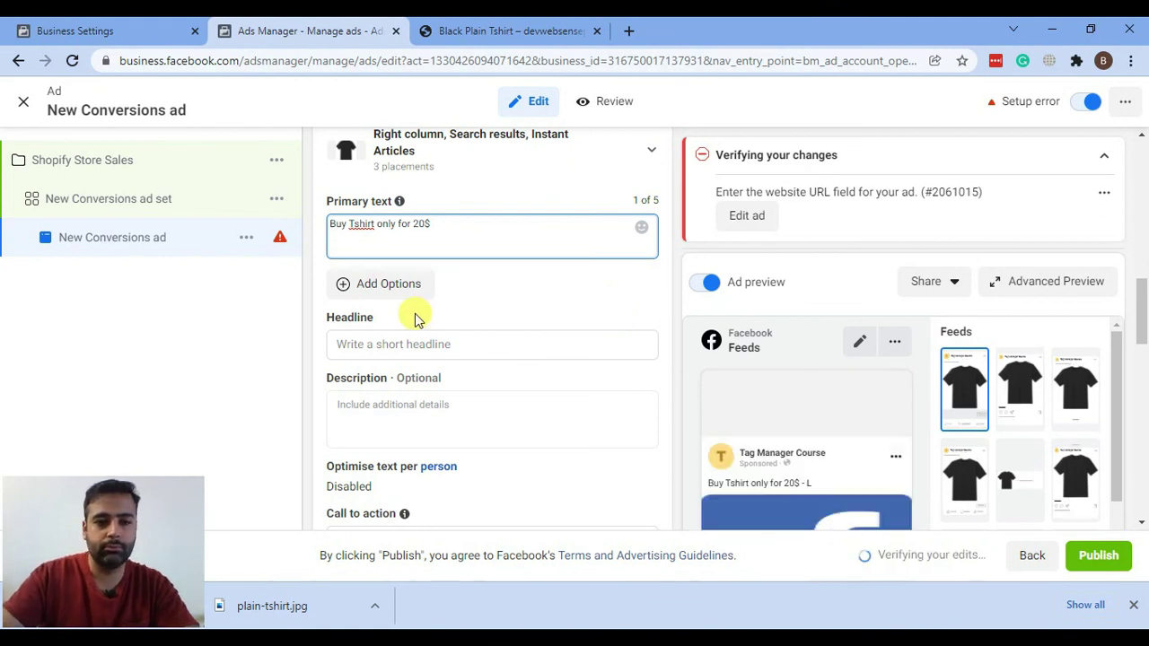
- Give the ad the headline "Limited Time Offer"
{"action": "left_click", "coordinate": [423, 344]}
{"action": "type", "text": "L"}
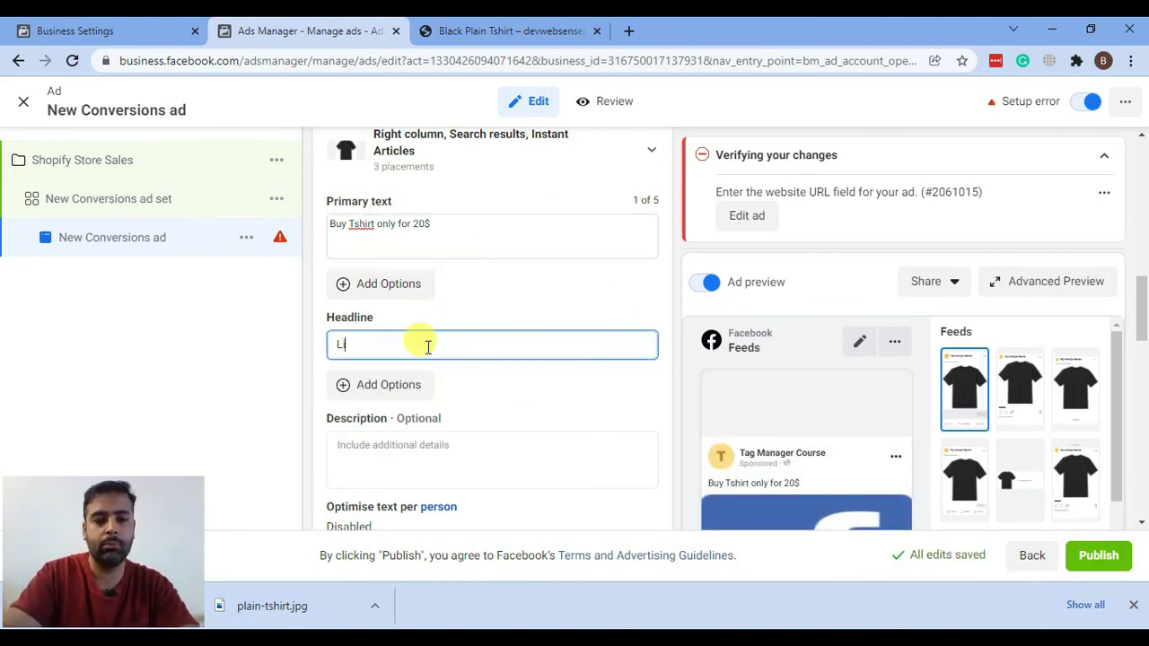
{"action": "type", "text": "imited Time "}
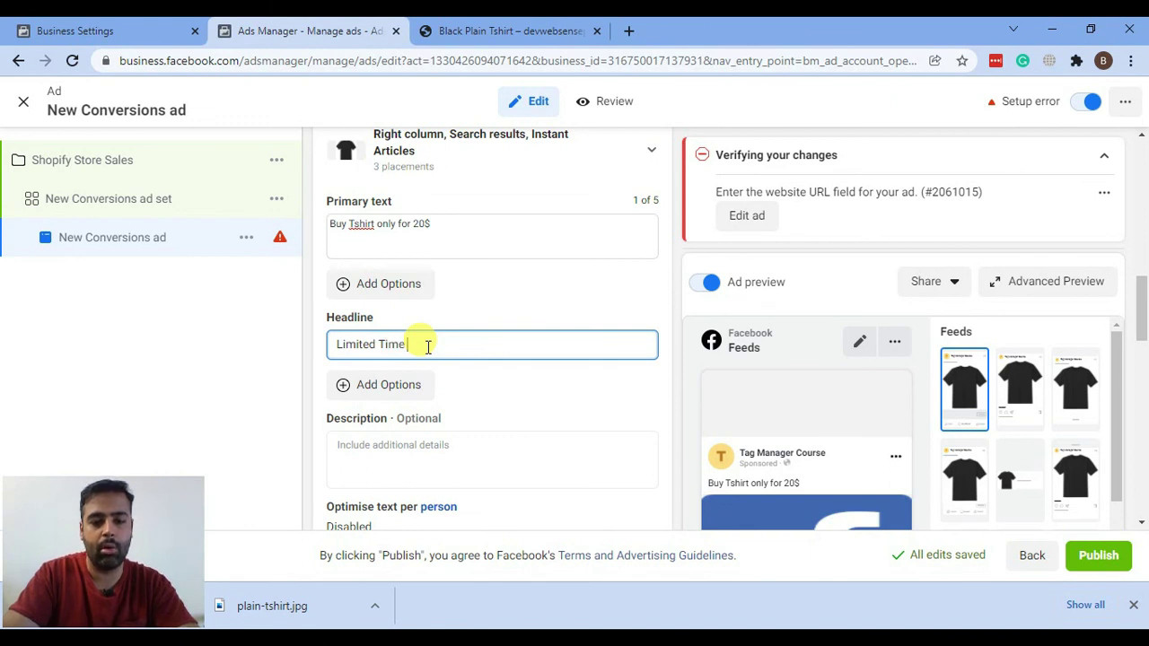
{"action": "type", "text": "Offer"}
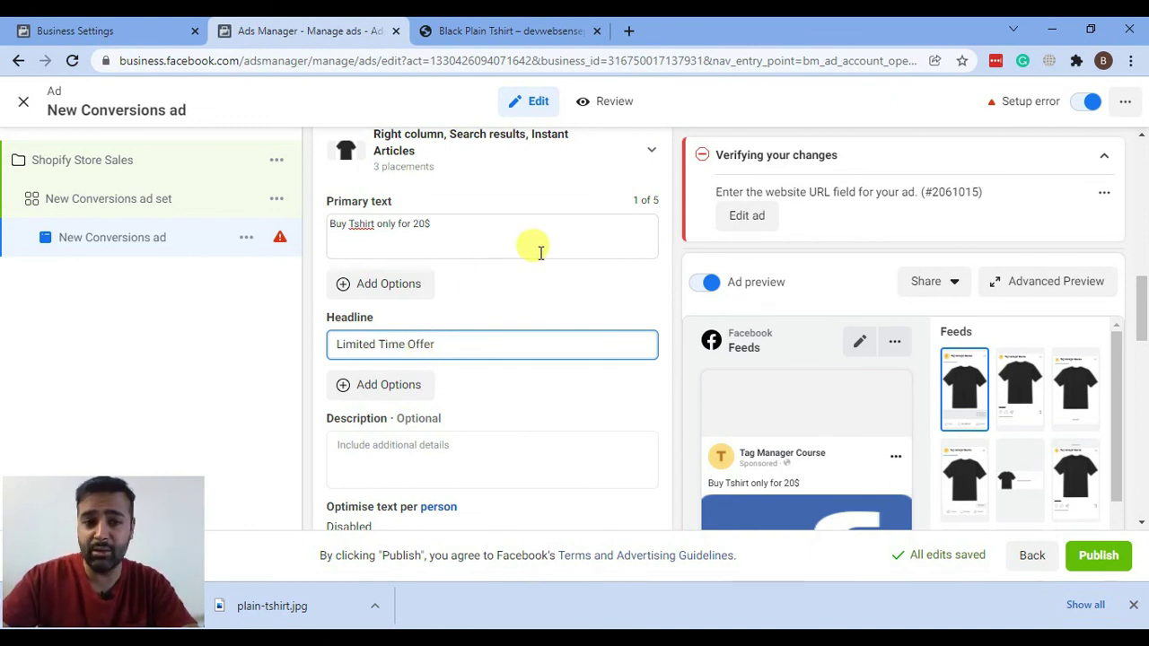
- Examine the ad preview across the feed, in-stream, Reels overlay and search placements
{"action": "scroll", "coordinate": [534, 252], "scroll_direction": "down", "scroll_amount": 2}
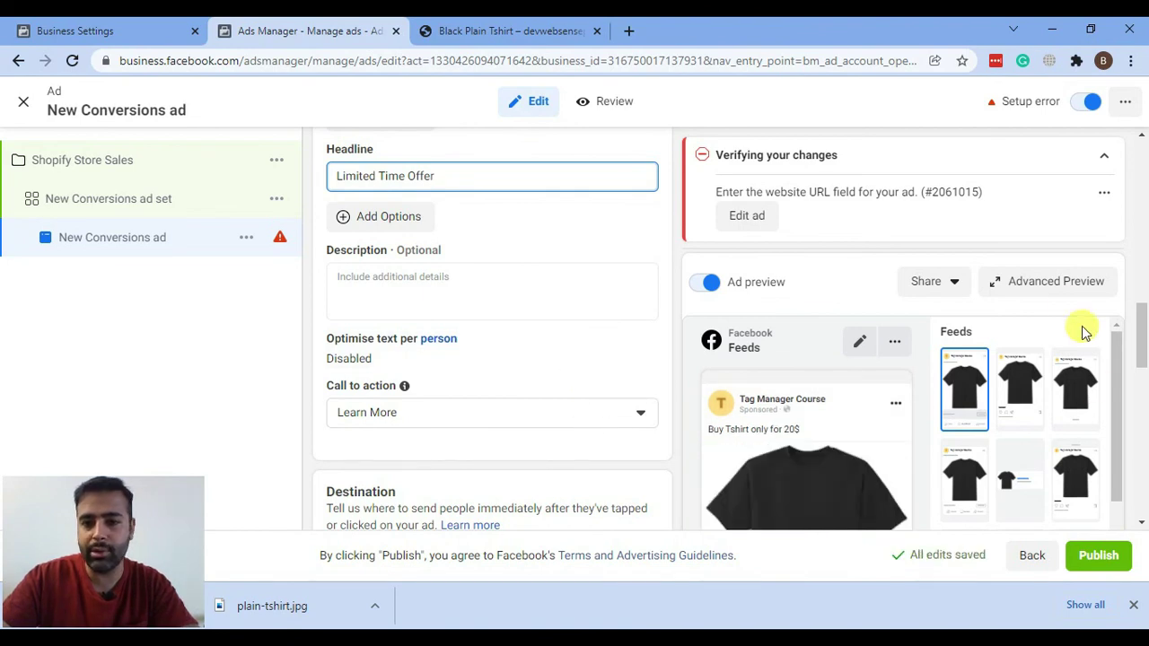
{"action": "scroll", "coordinate": [1077, 341], "scroll_direction": "down", "scroll_amount": 2}
{"action": "scroll", "coordinate": [1144, 297], "scroll_direction": "down", "scroll_amount": 2}
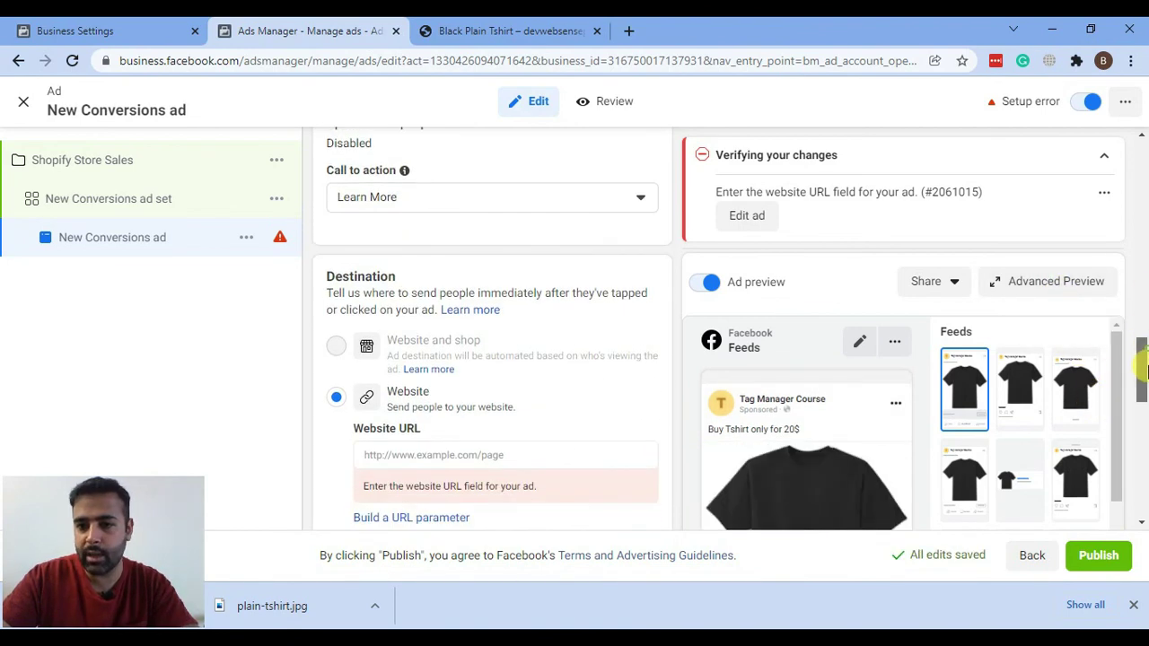
{"action": "key", "text": "ctrl+minus"}
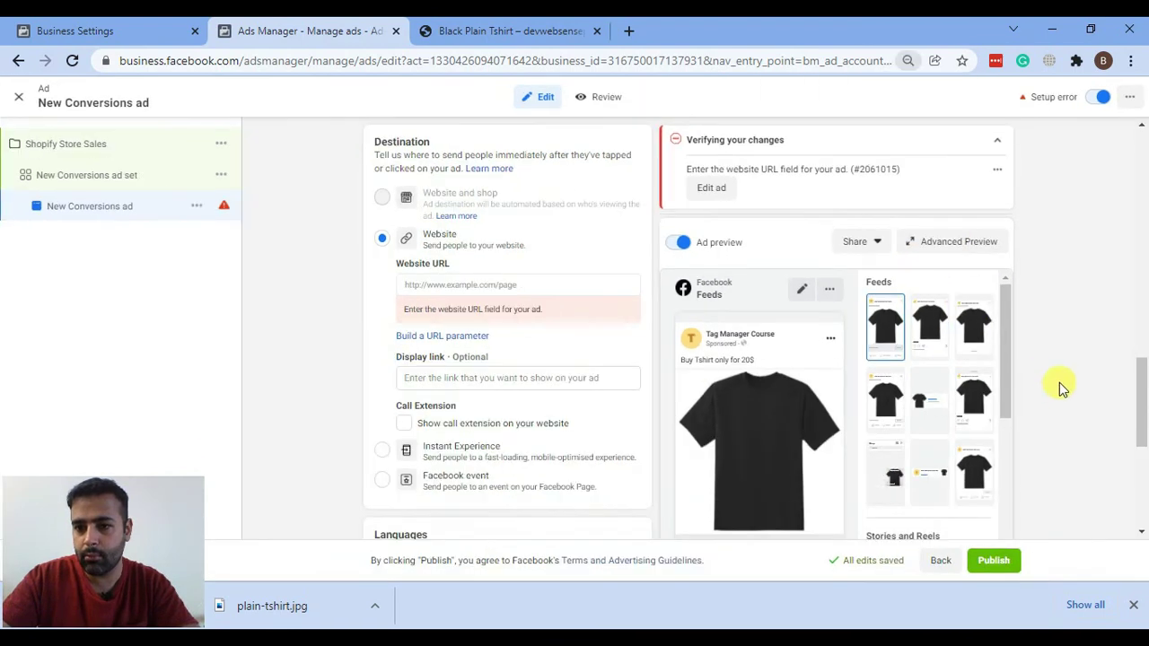
{"action": "left_click_drag", "start_coordinate": [1007, 323], "coordinate": [679, 288]}
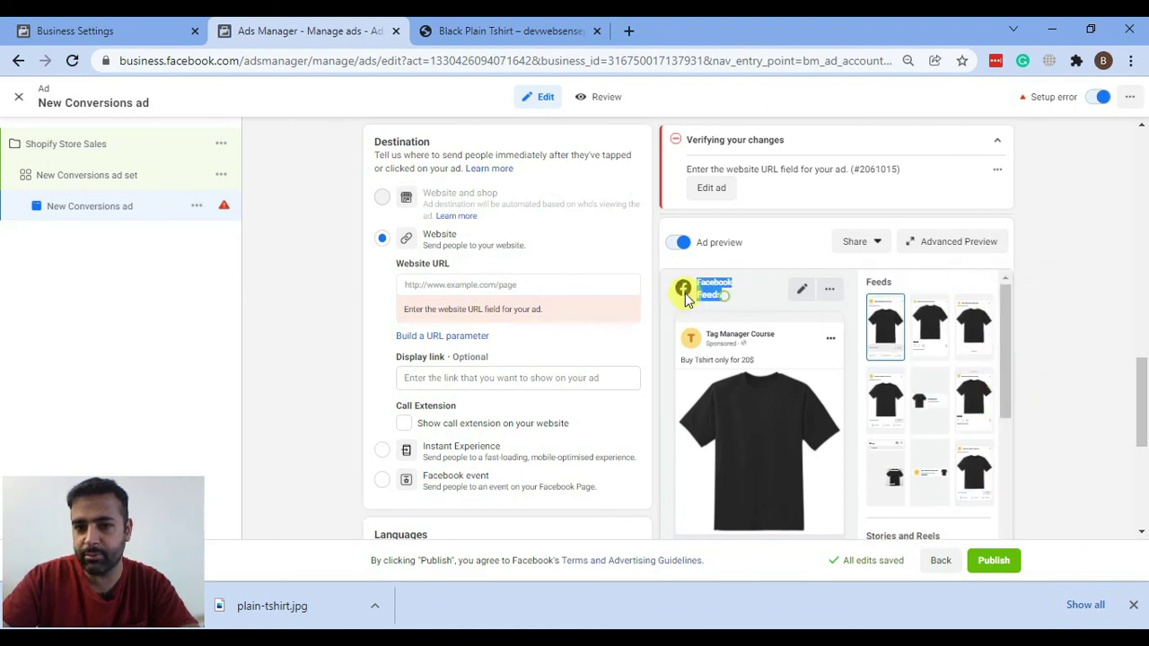
{"action": "left_click_drag", "start_coordinate": [1008, 328], "coordinate": [1001, 467]}
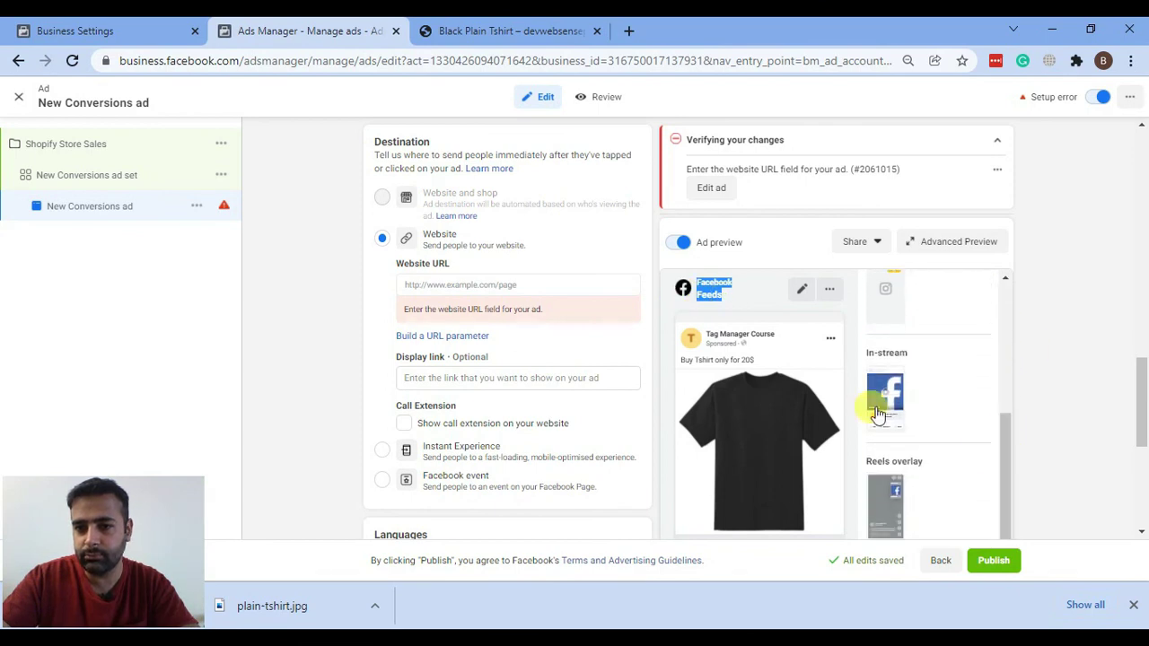
{"action": "scroll", "coordinate": [840, 375], "scroll_direction": "down", "scroll_amount": 2}
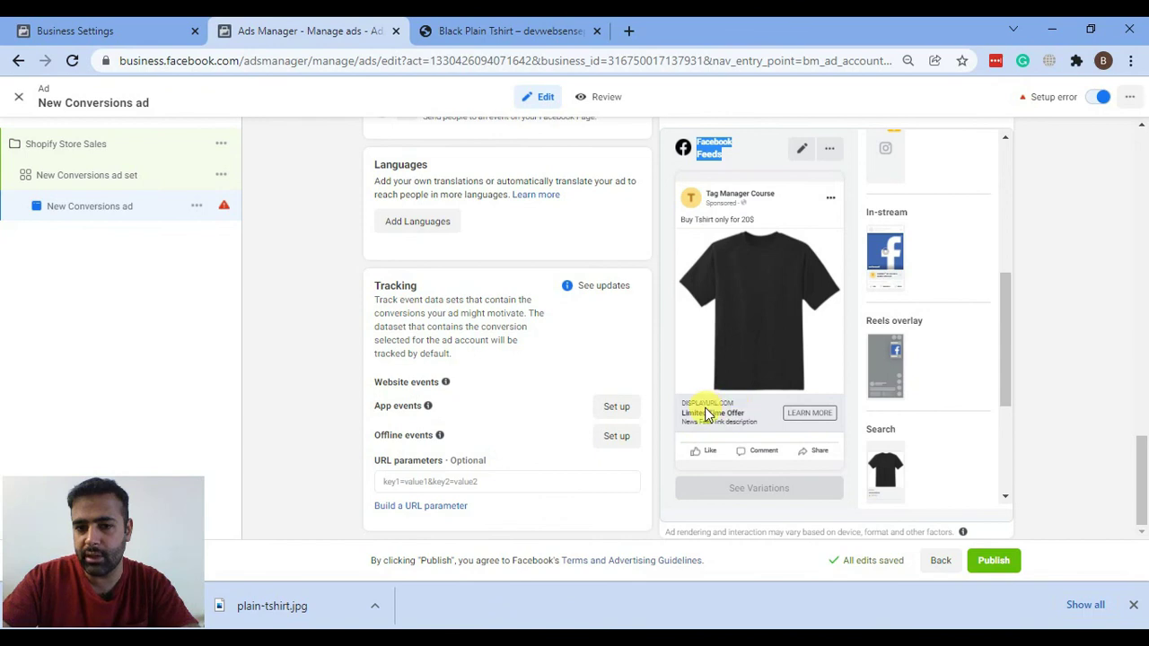
{"action": "scroll", "coordinate": [723, 310], "scroll_direction": "up", "scroll_amount": 5}
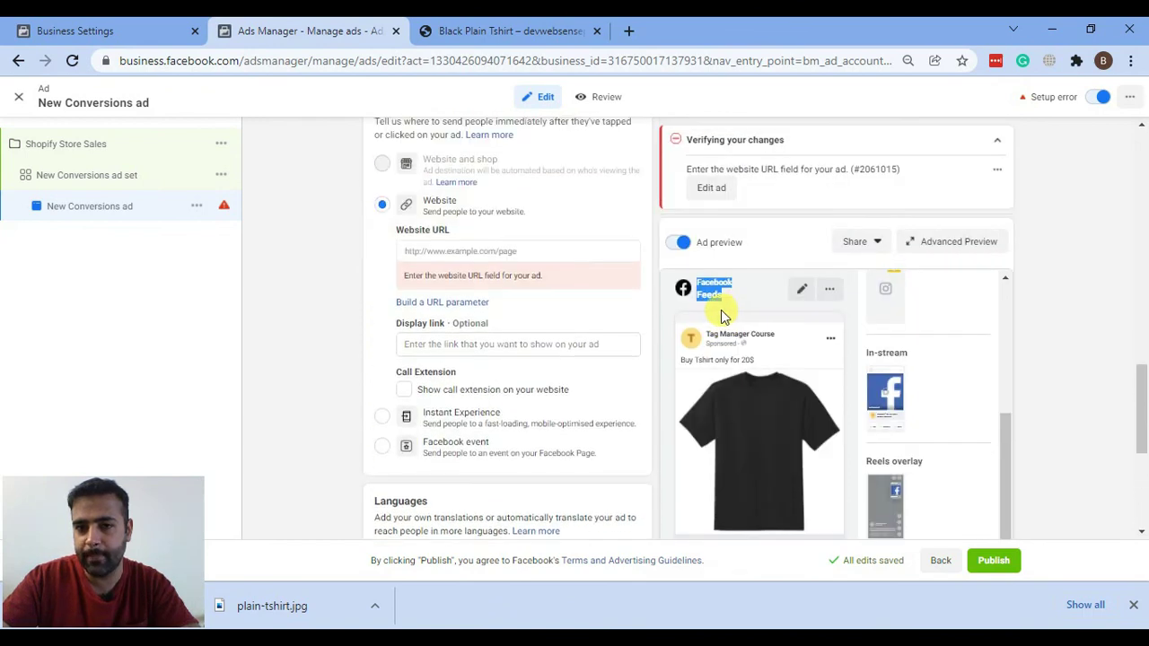
{"action": "left_click", "coordinate": [908, 60]}
{"action": "left_click", "coordinate": [936, 91]}
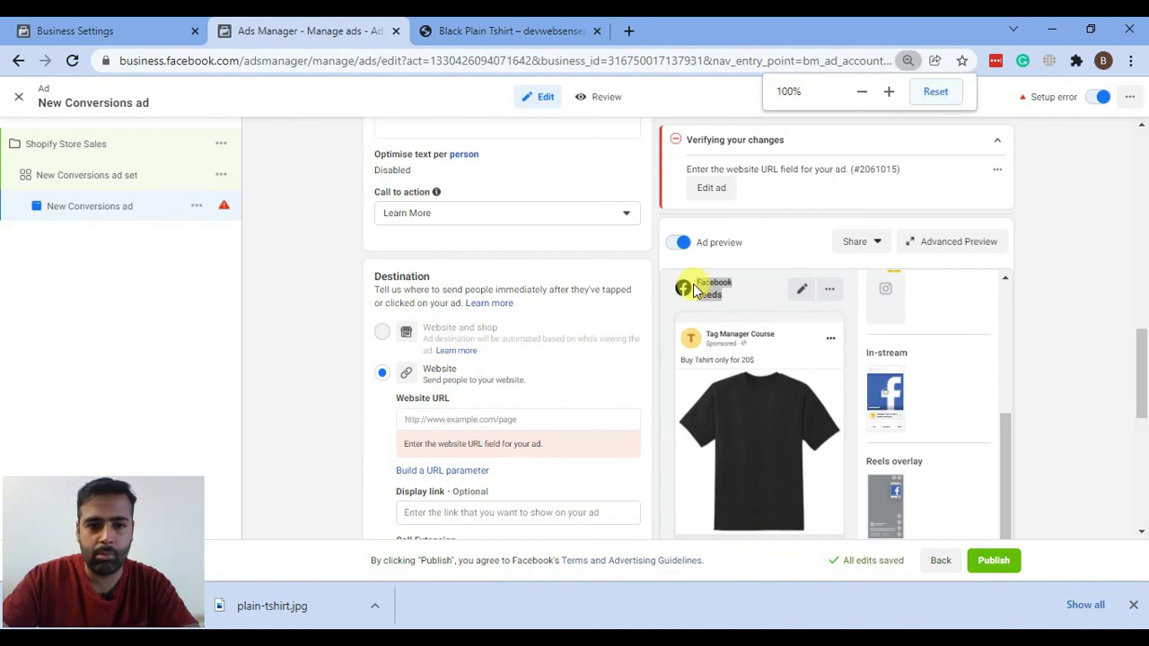
- Copy the Black Plain Tshirt product page's address from the Shopify store and use it as the ad's website URL in Ads Manager
{"action": "scroll", "coordinate": [618, 229], "scroll_direction": "down", "scroll_amount": 2}
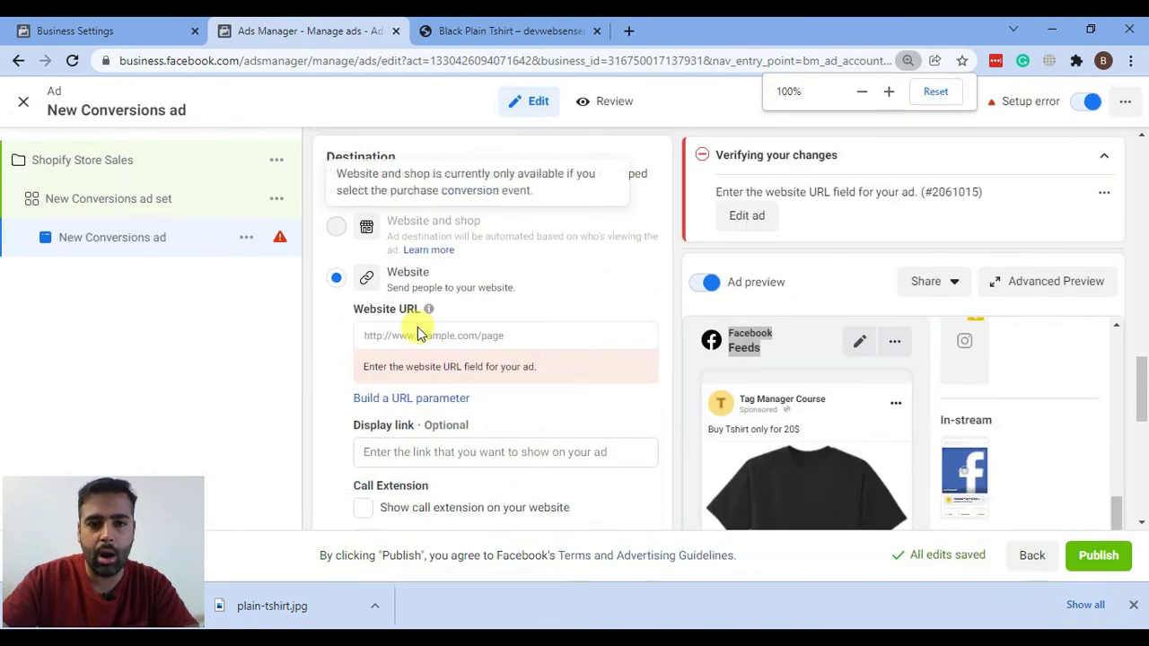
{"action": "left_click", "coordinate": [446, 328]}
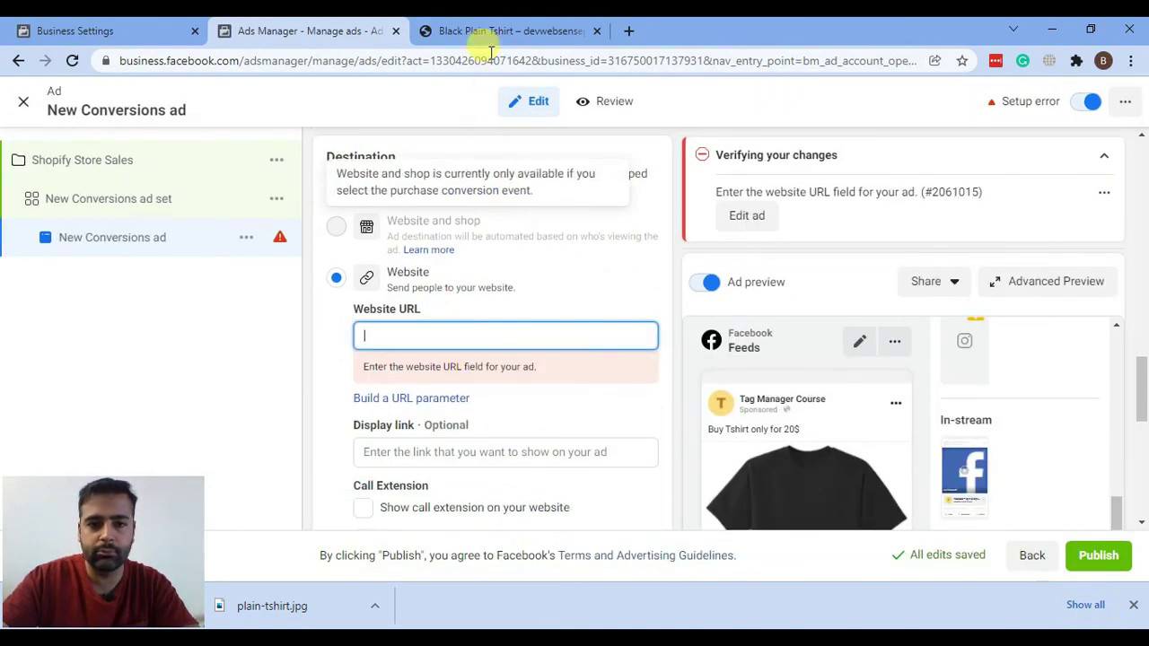
{"action": "left_click", "coordinate": [479, 27]}
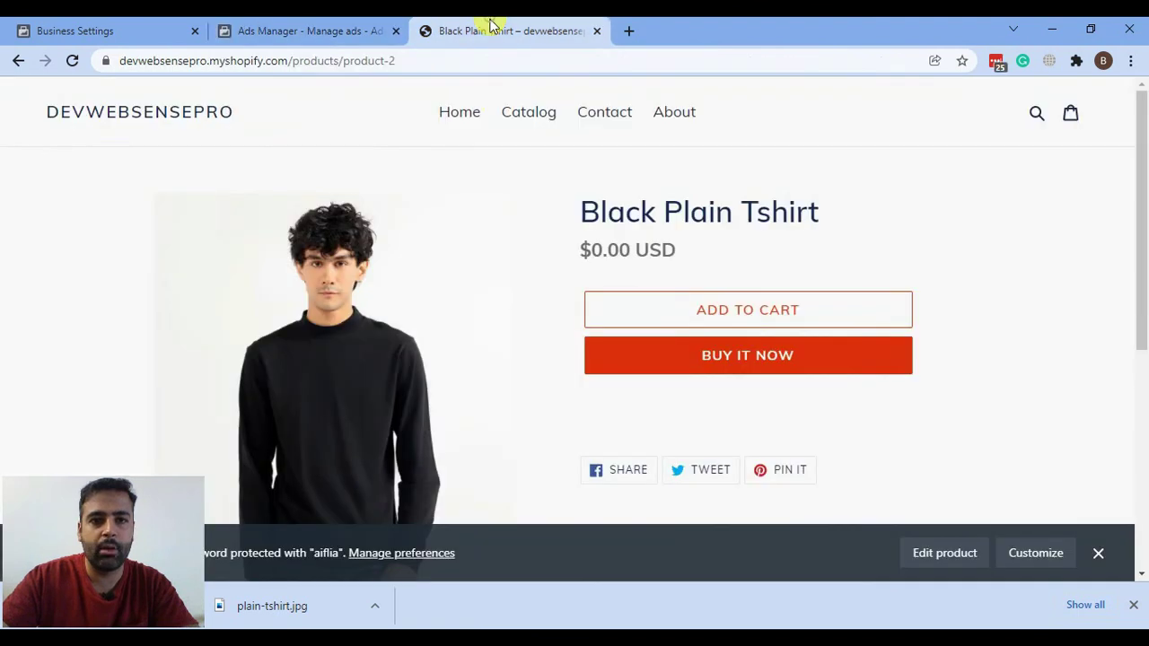
{"action": "left_click", "coordinate": [379, 60]}
{"action": "key", "text": "ctrl+c"}
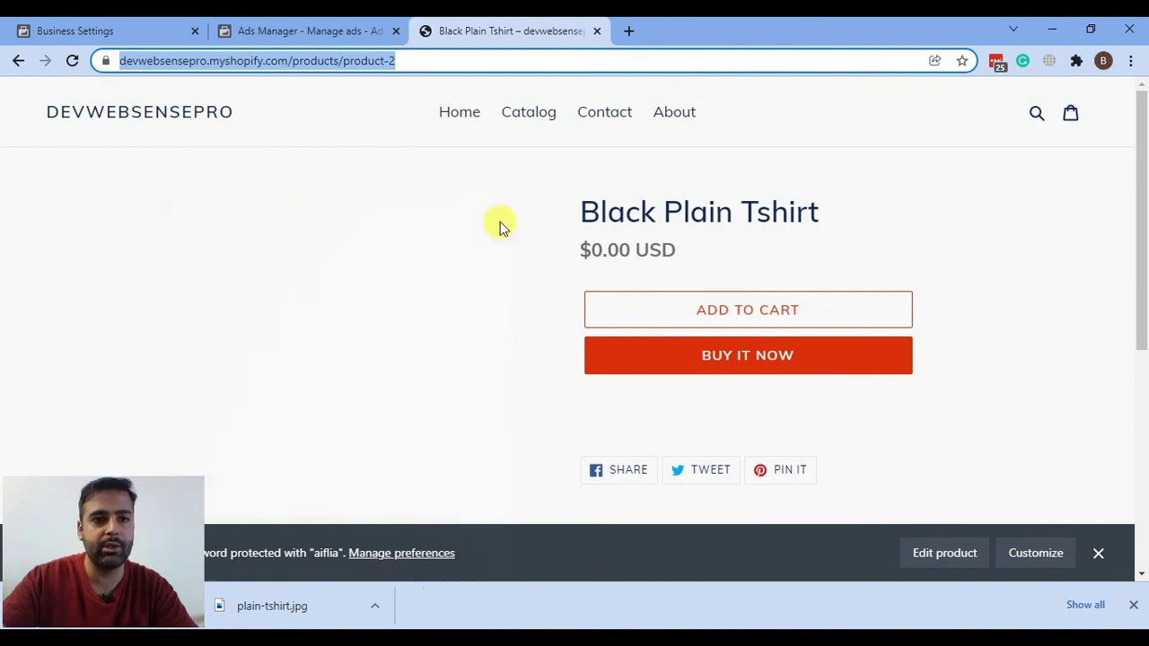
{"action": "left_click", "coordinate": [325, 34]}
{"action": "left_click", "coordinate": [418, 330]}
{"action": "key", "text": "ctrl+v"}
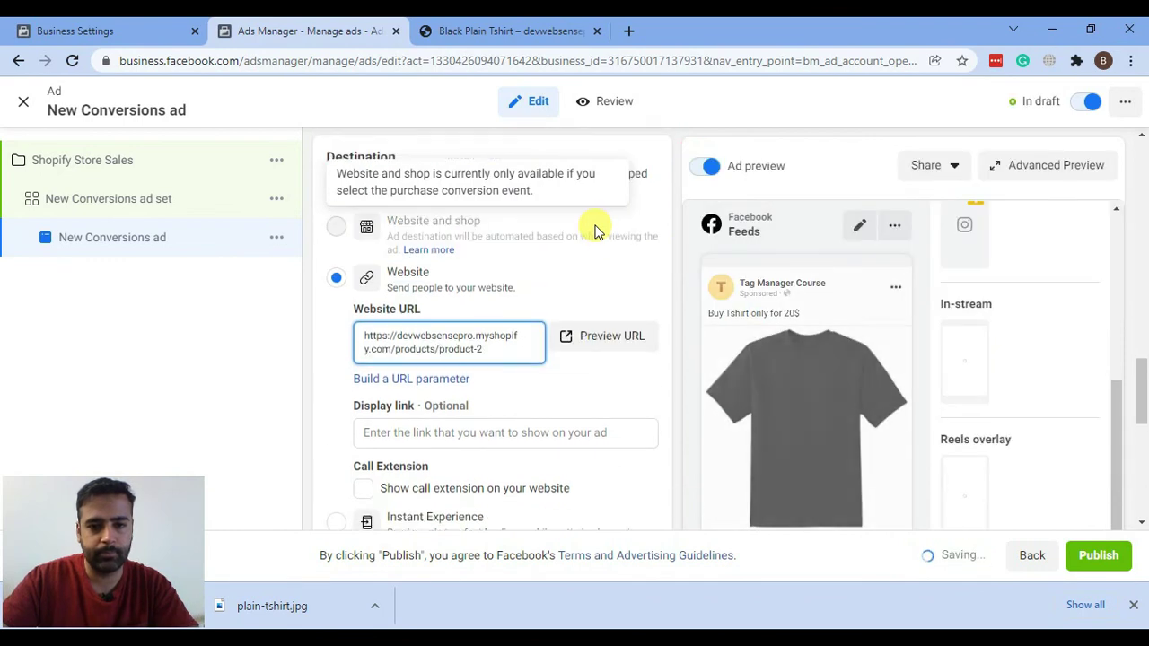
- Begin the payment setup and save Pakistan, US Dollar and (GMT +05:00) Karachi Time as the ad account's location and currency
{"action": "scroll", "coordinate": [597, 230], "scroll_direction": "down", "scroll_amount": 2}
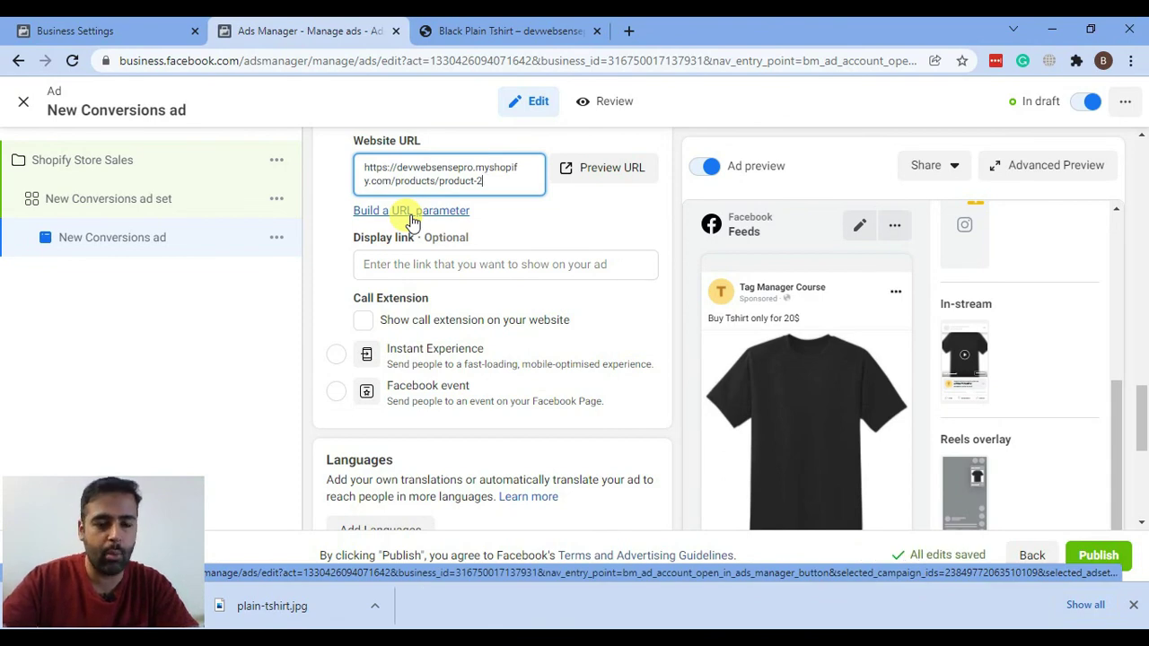
{"action": "scroll", "coordinate": [646, 243], "scroll_direction": "down", "scroll_amount": 4}
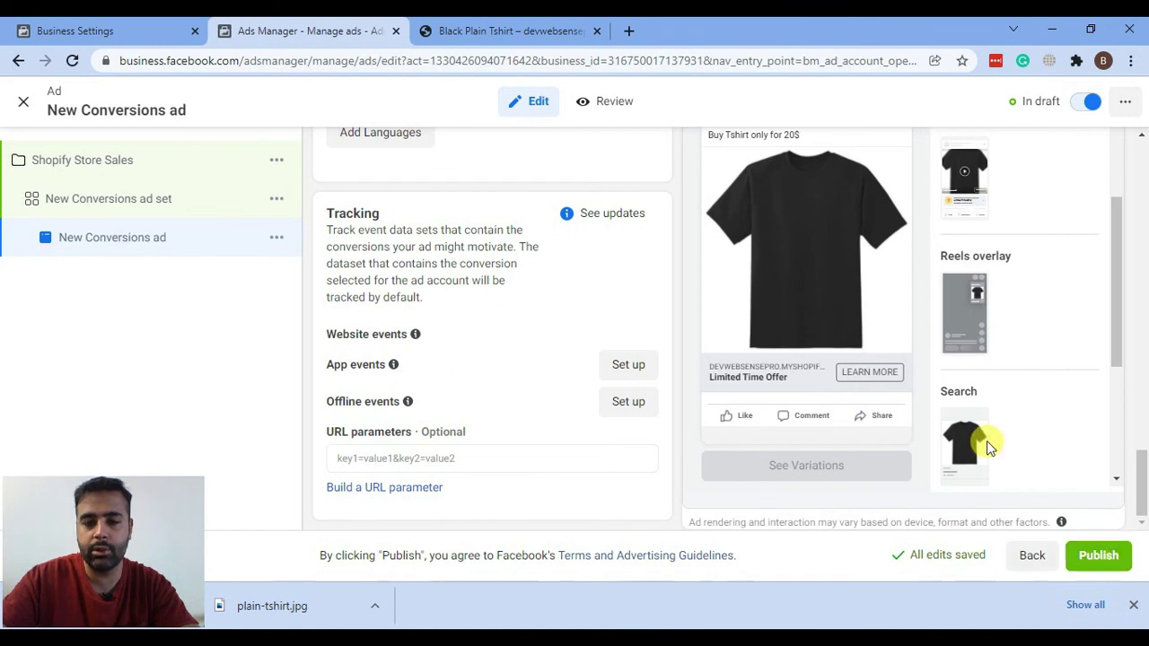
{"action": "left_click", "coordinate": [656, 364]}
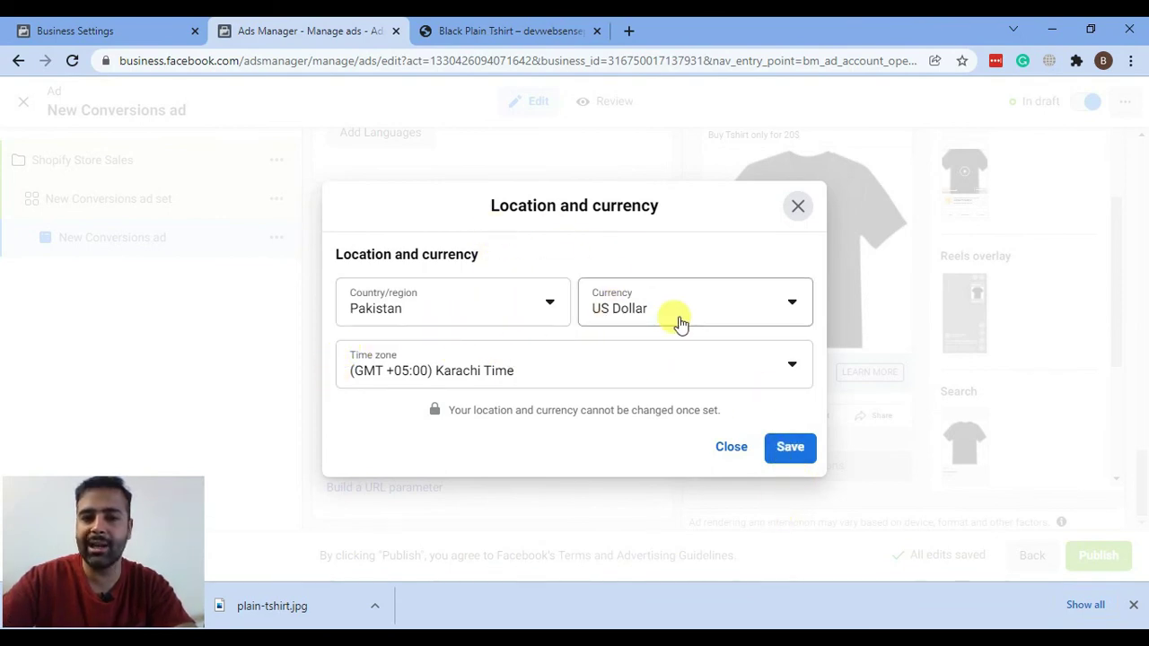
{"action": "left_click", "coordinate": [788, 449]}
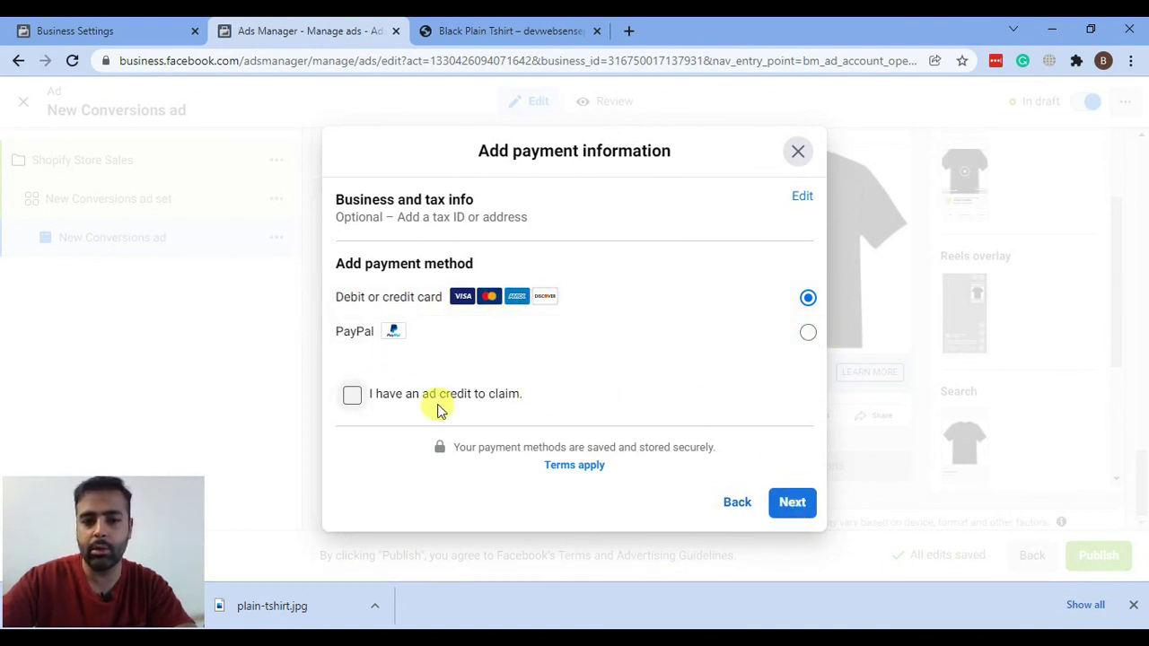
- Add a debit or credit card as the ad account's payment method and finish the payment setup
{"action": "left_click", "coordinate": [792, 504]}
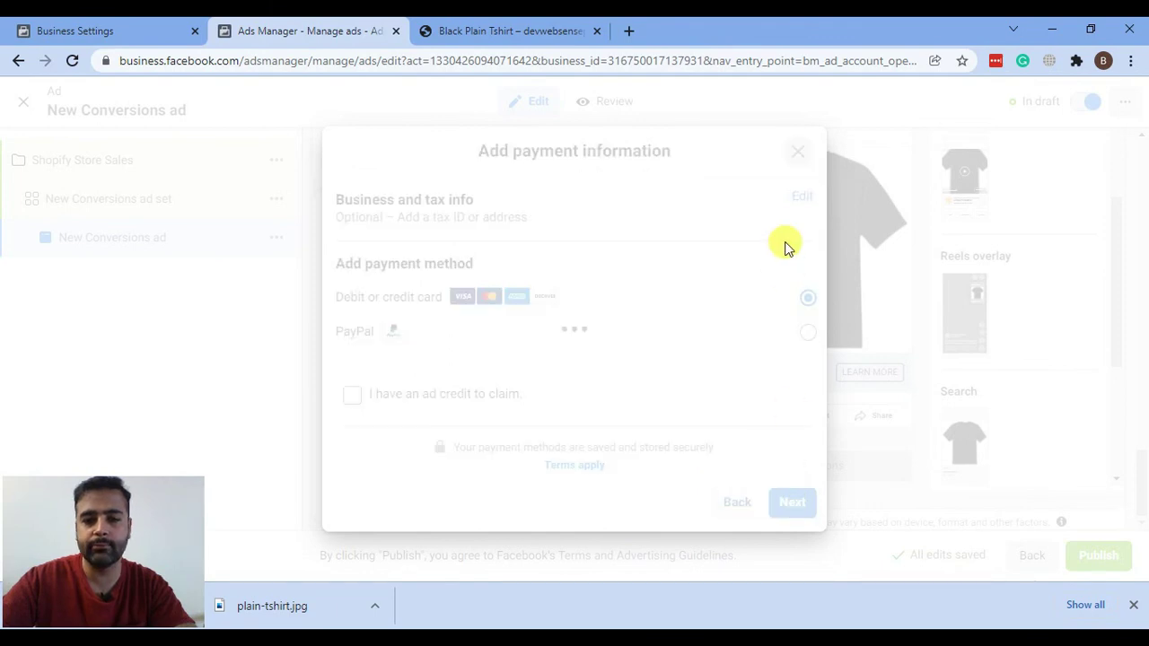
{"action": "left_click", "coordinate": [709, 284]}
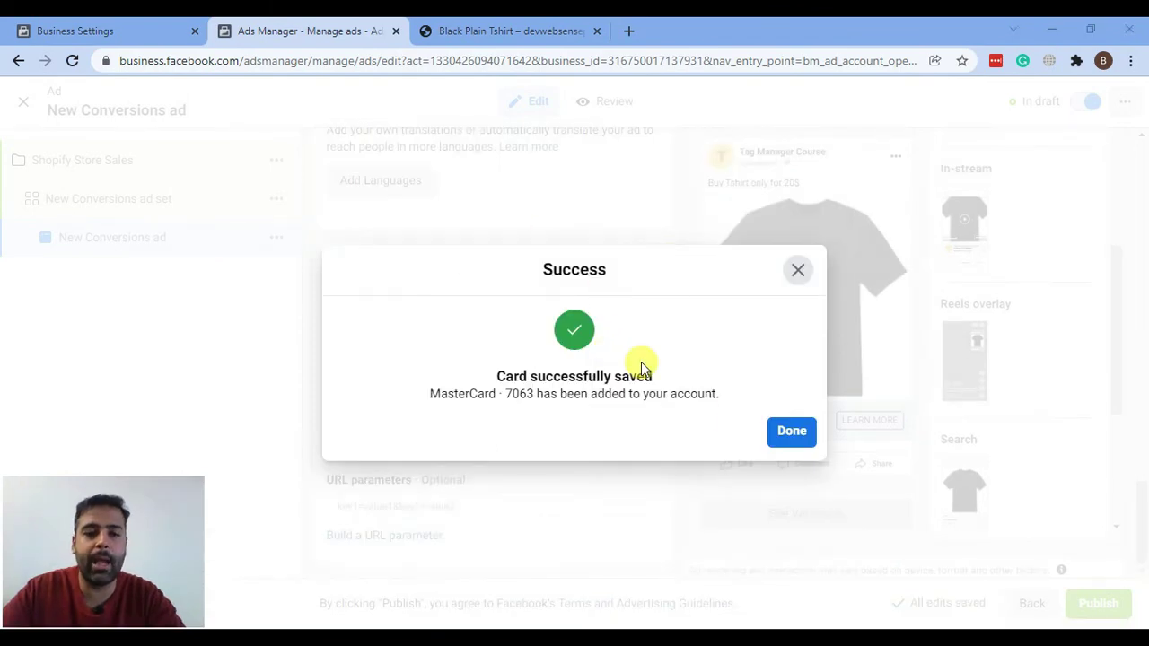
{"action": "left_click", "coordinate": [793, 434]}
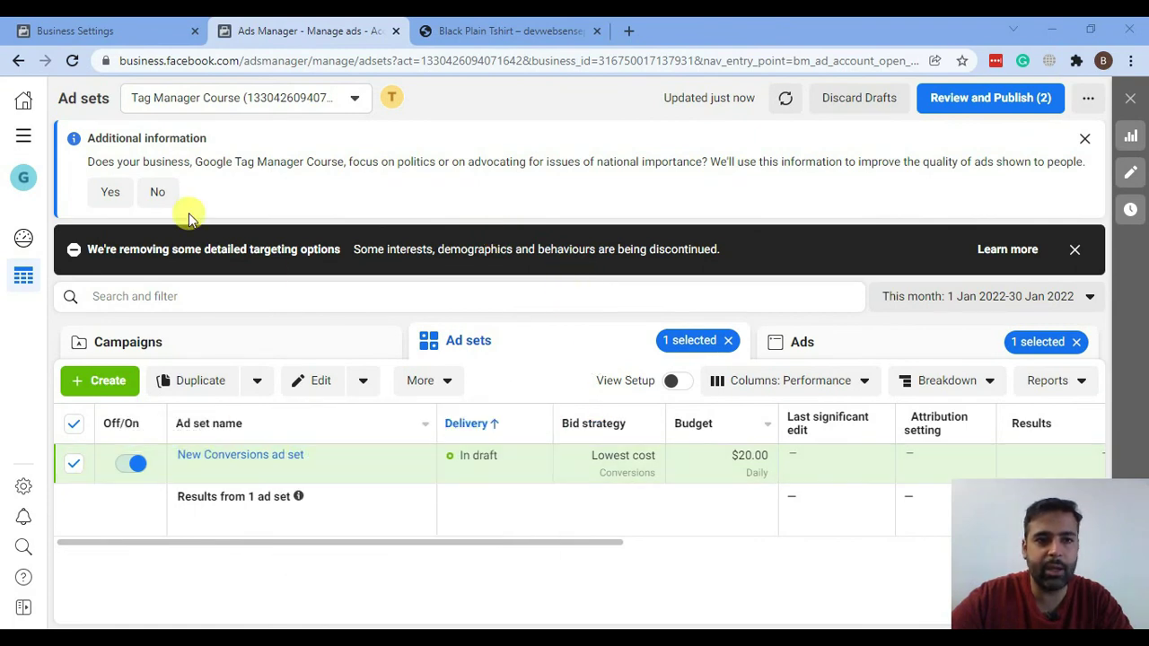
- Open the Tag Manager Course ad account in Ads Manager from Business Settings and show its campaigns list
{"action": "left_click_drag", "start_coordinate": [247, 61], "coordinate": [159, 52]}
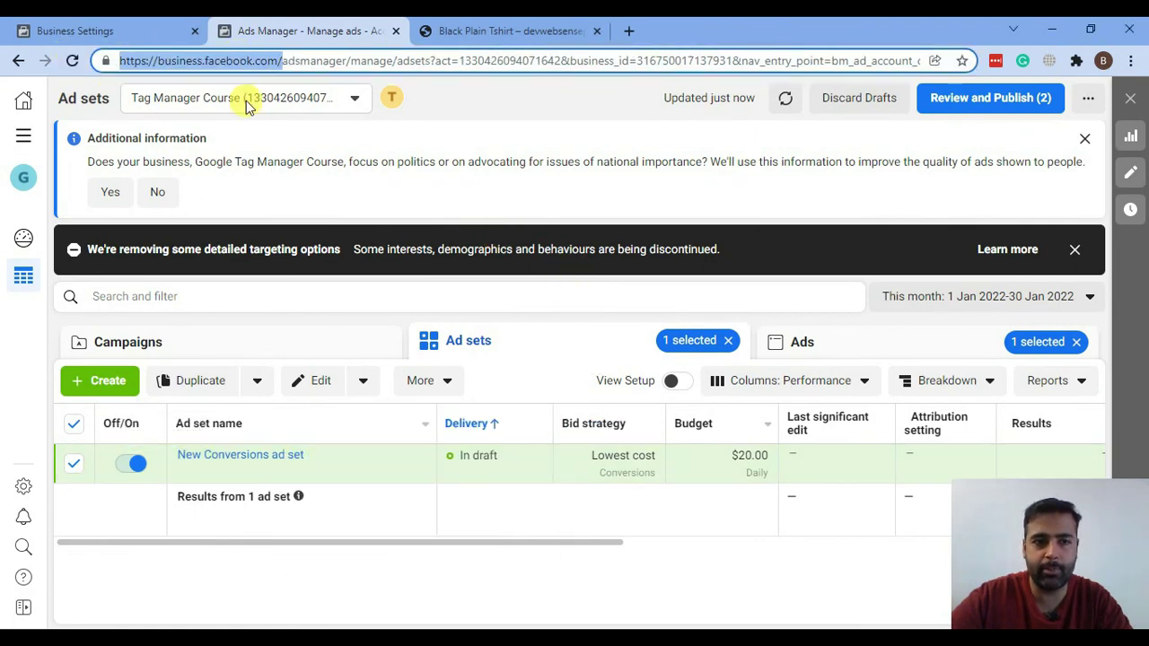
{"action": "left_click", "coordinate": [114, 27]}
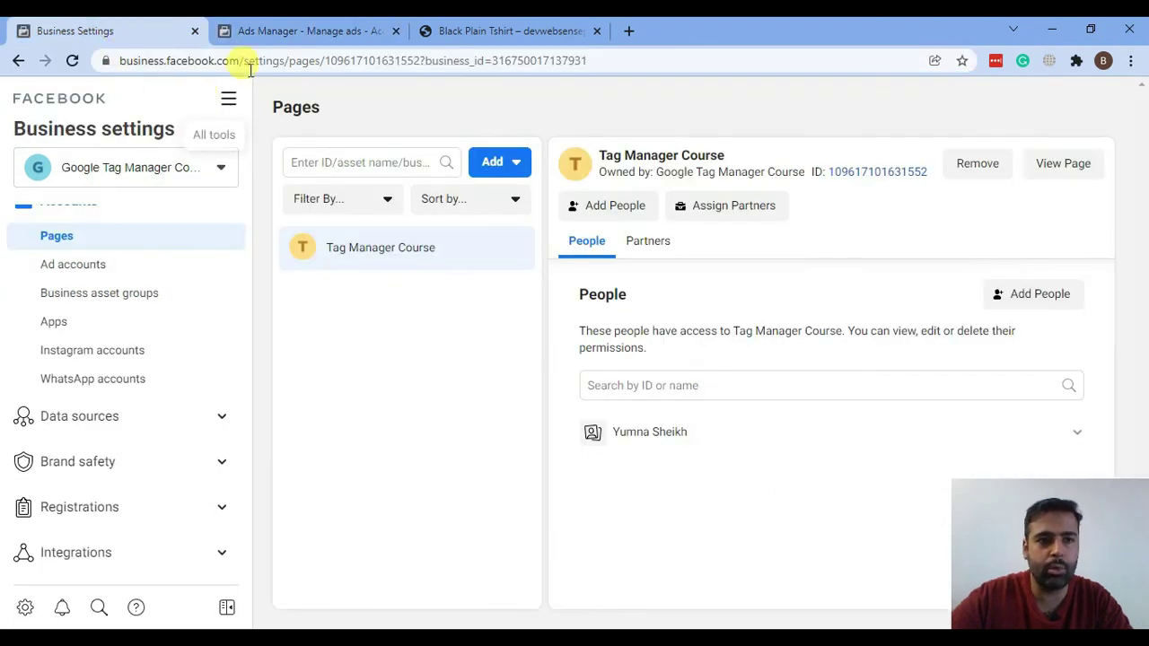
{"action": "left_click_drag", "start_coordinate": [240, 61], "coordinate": [105, 68]}
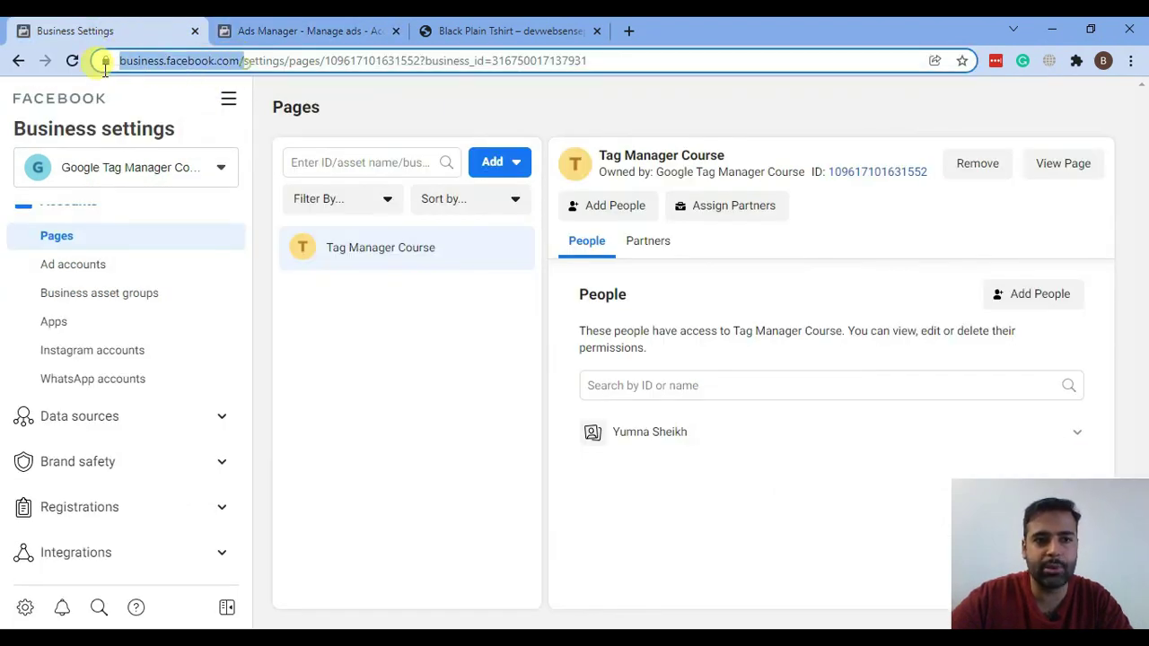
{"action": "left_click", "coordinate": [144, 269]}
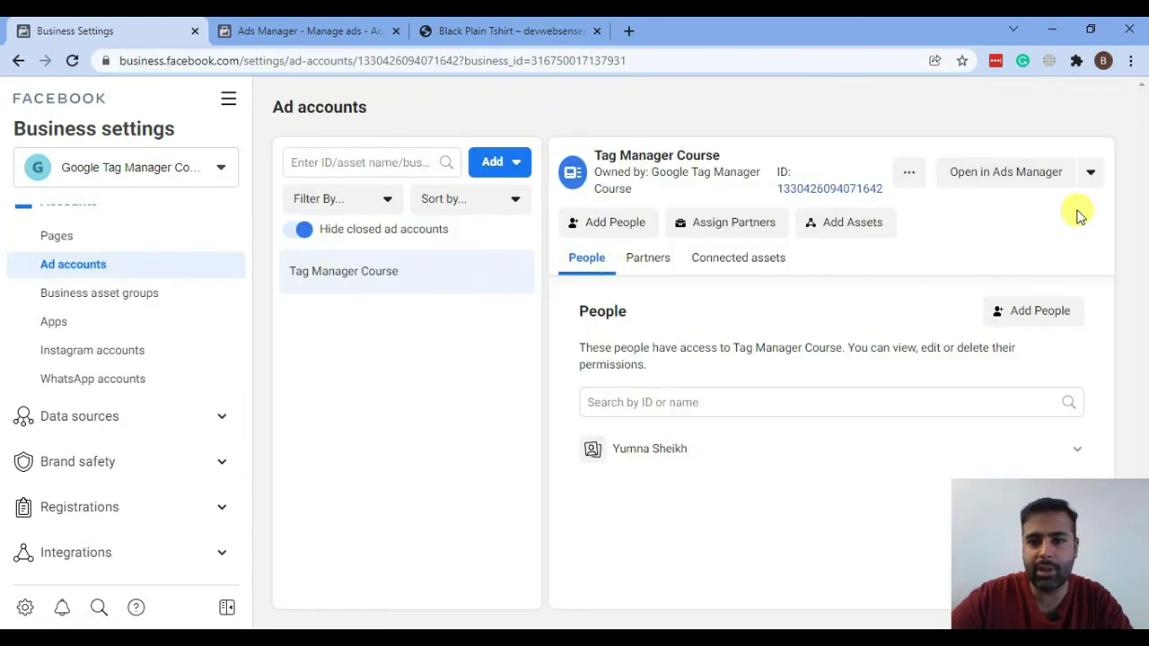
{"action": "left_click", "coordinate": [973, 180]}
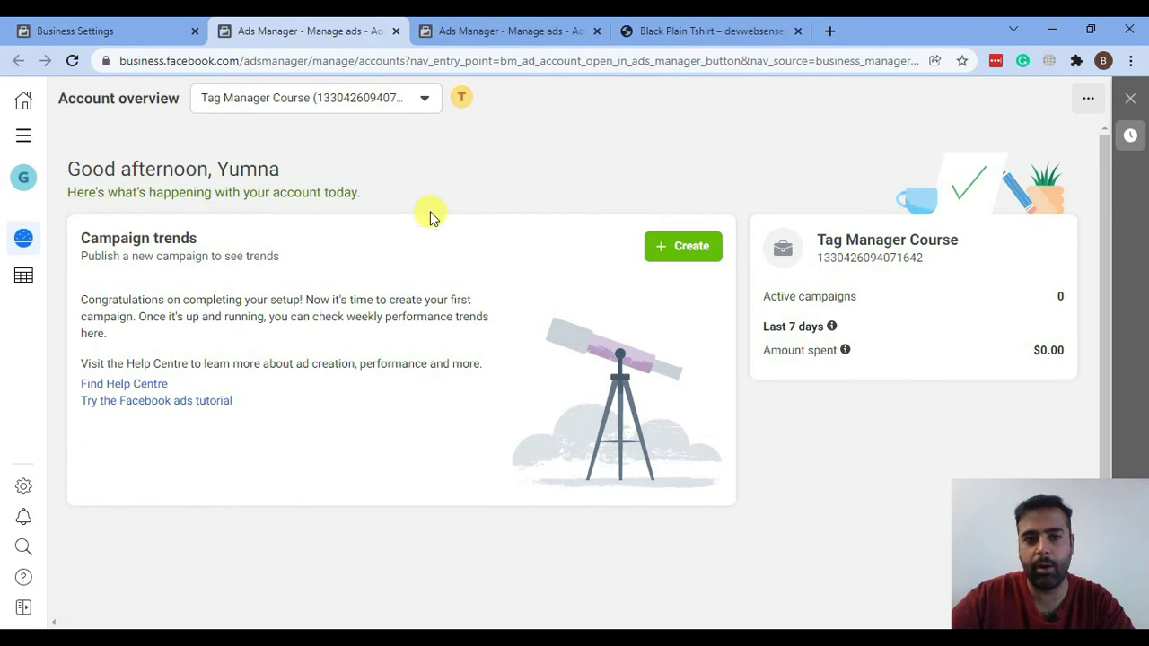
{"action": "left_click", "coordinate": [24, 277]}
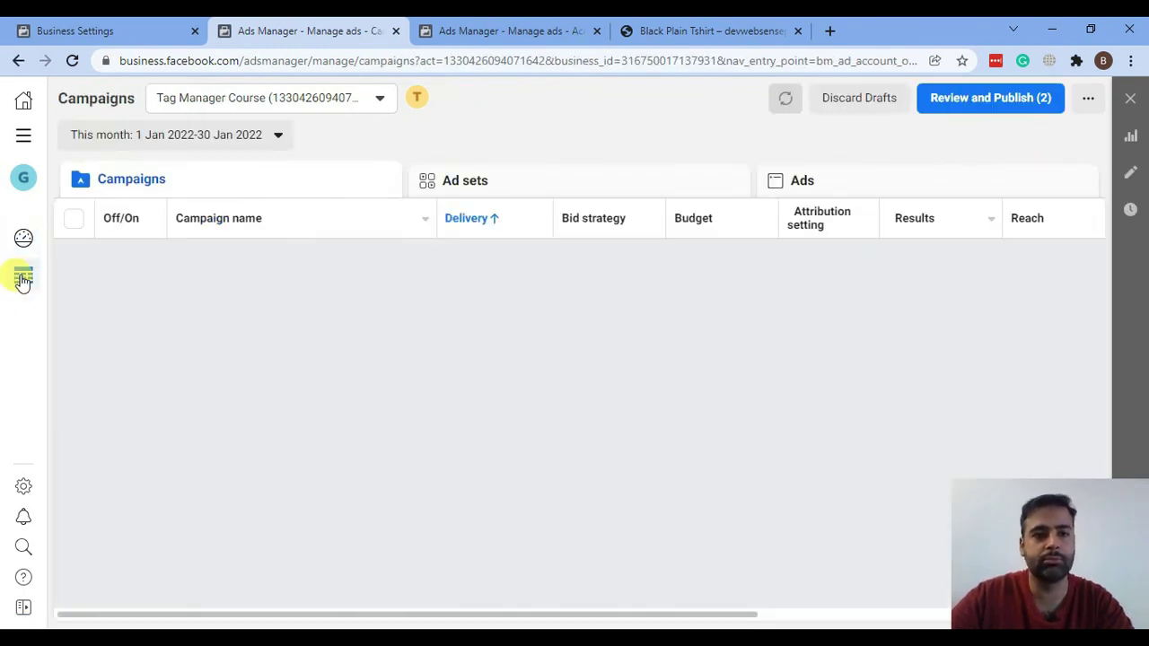